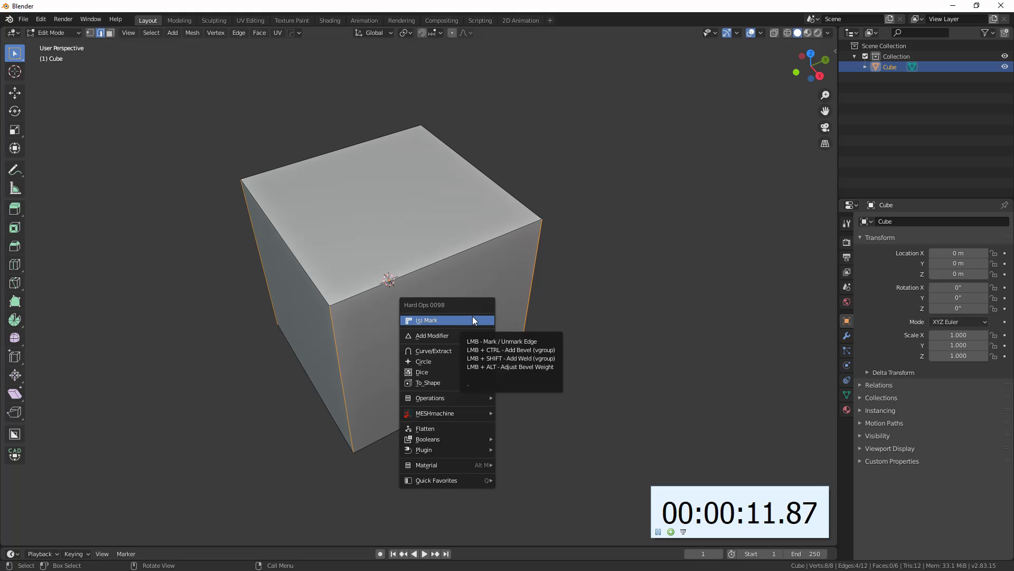
- Adjust the bevel weight of the cube's four vertical edges and add a bevel modifier to the cube
alt+click(472, 316)
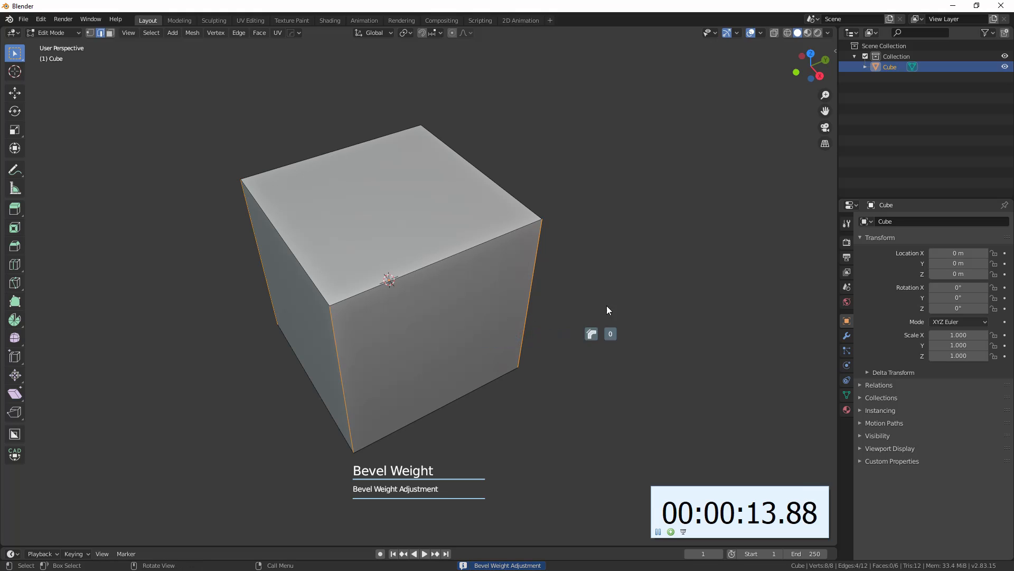
key(Tab)
key(q)
click(393, 312)
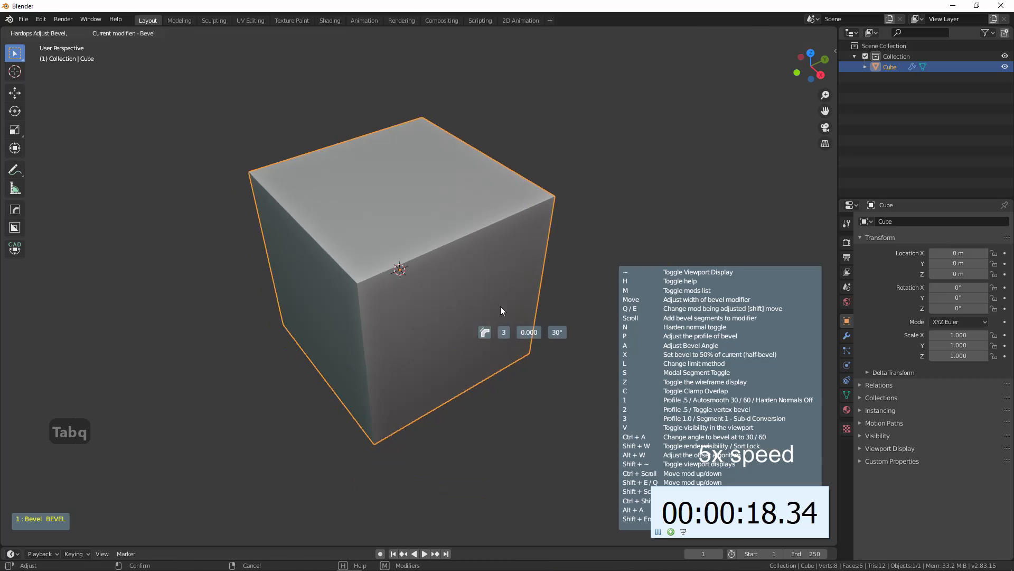
click(497, 311)
- Adjust the bevel modifier so only the cube's four vertical edges are rounded, and raise its segment count for smooth corners
key(ctrl+grave)
click(367, 362)
click(464, 463)
key(q)
click(480, 294)
click(487, 299)
key(q)
click(487, 299)
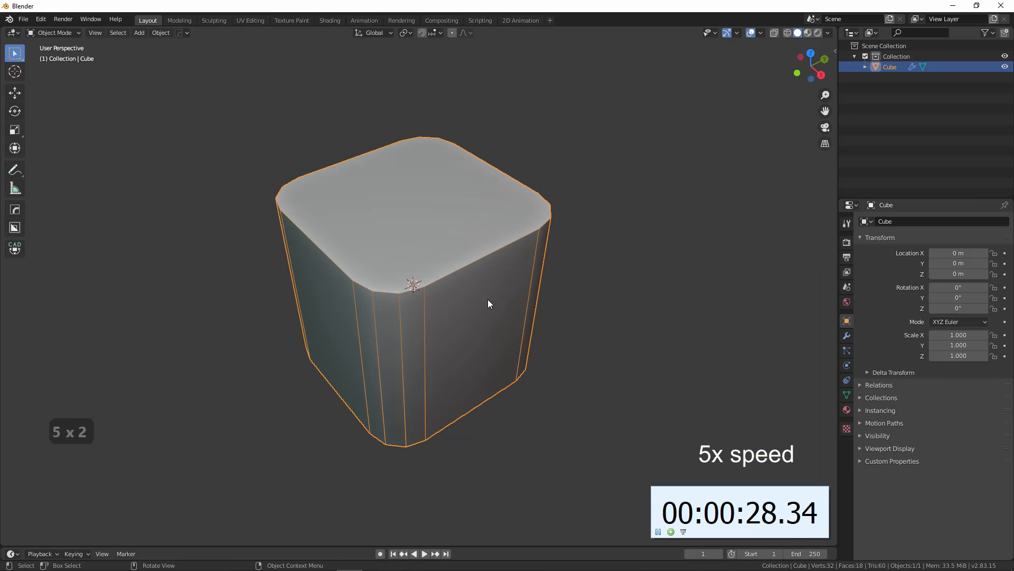
scroll(468, 307, up, 8)
click(478, 312)
- Mirror the rounded cube across its X, Y and Z axes
middle_drag(484, 312, 465, 302)
key(alt+x)
key(alt+x)
click(414, 245)
key(alt+x)
click(462, 342)
middle_drag(431, 338, 463, 307)
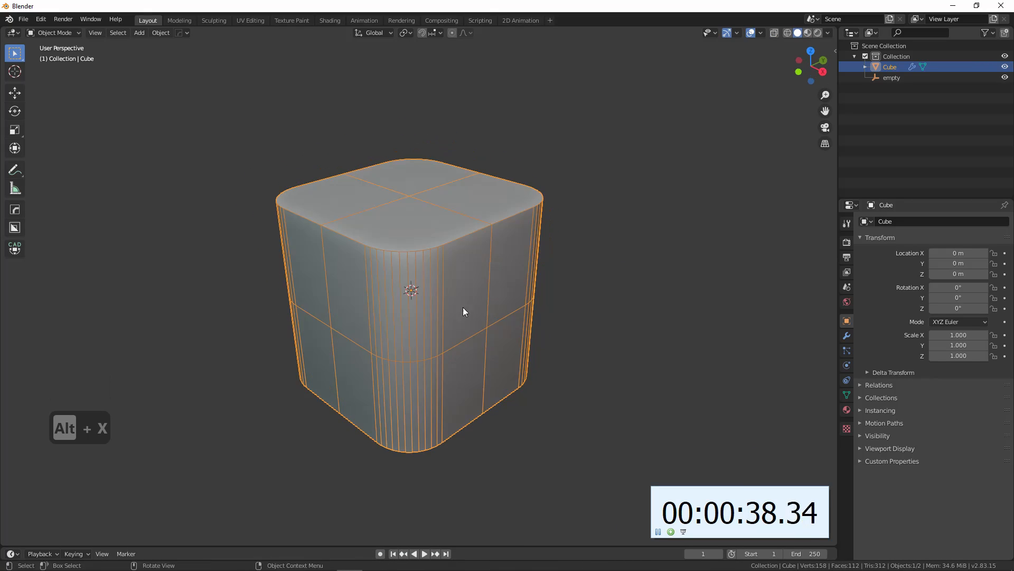
- Cut a box recess with bevelled corners into one corner of the cube's upper face using BoxCutter
middle_drag(422, 211, 454, 244)
key(alt+w)
drag(393, 241, 538, 370)
key(b)
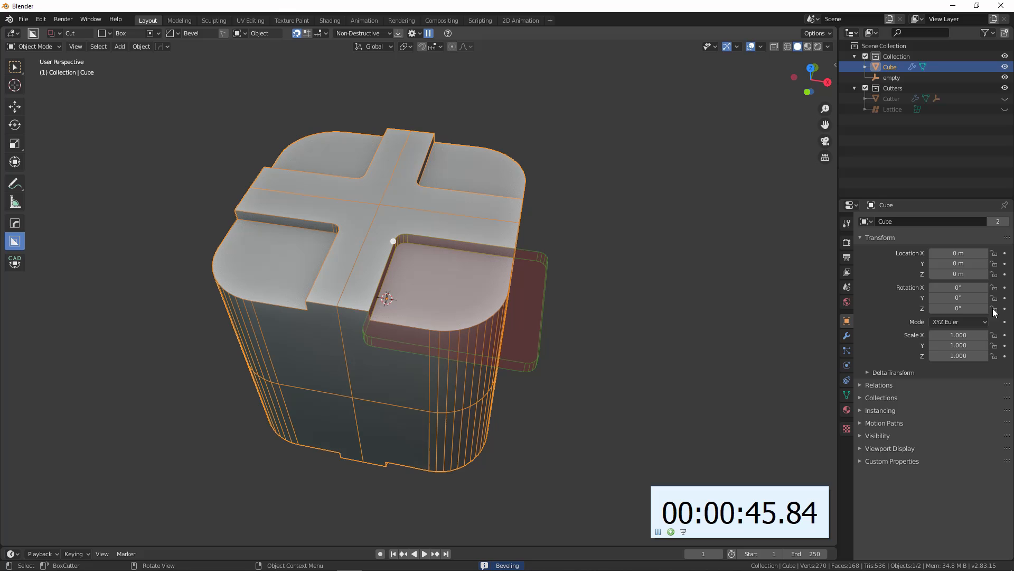
click(768, 319)
- Cut a smaller, deeper box step with a bevelled inner corner inside the first corner recess
middle_drag(623, 343, 587, 317)
drag(403, 270, 501, 356)
key(b)
middle_drag(516, 411, 492, 365)
key(e)
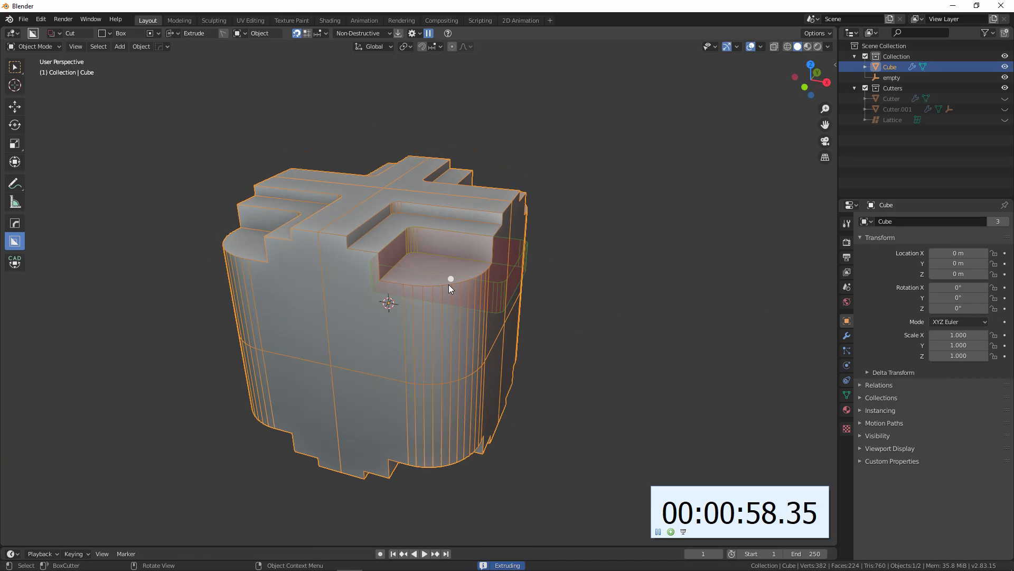
click(448, 285)
- Switch BoxCutter to the circle shape and cut three concentric, progressively smaller and deeper holes into the lowest corner step
middle_drag(449, 284, 437, 317)
key(d)
key(d)
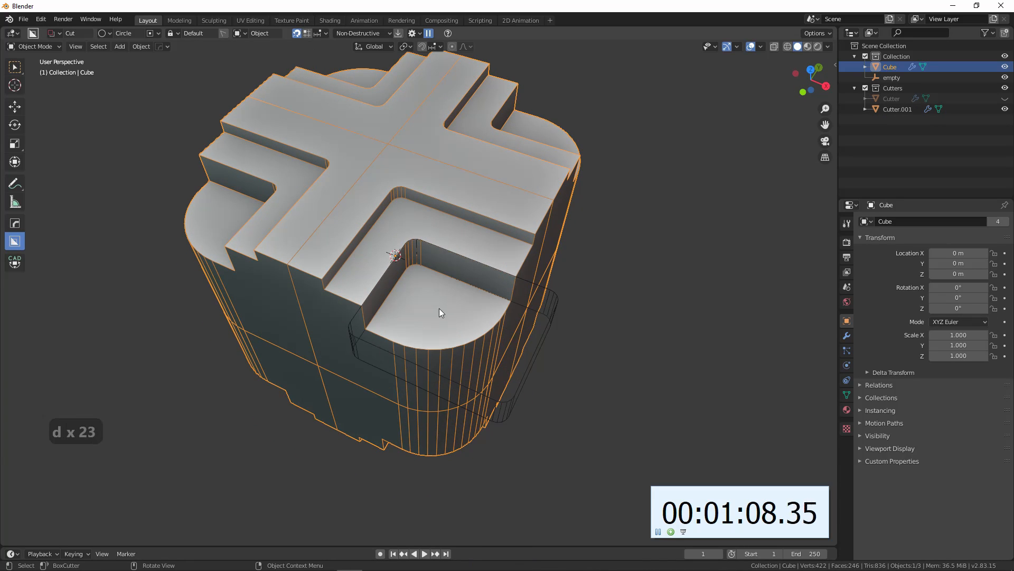
mouse_move(441, 313)
ctrl+mouse_down()
mouse_move(394, 421)
mouse_move(430, 388)
ctrl+mouse_up()
click(430, 387)
scroll(448, 319, up, 4)
mouse_move(438, 321)
ctrl+mouse_down()
mouse_move(458, 342)
mouse_move(447, 335)
ctrl+mouse_up()
click(458, 344)
click(439, 353)
scroll(460, 359, down, 5)
- Cut a shallow box pocket with bevelled corners into the middle step, using the BoxCutter box shape
key(alt+a)
scroll(484, 370, up, 2)
mouse_move(484, 369)
middle_down()
mouse_move(401, 294)
mouse_move(490, 273)
mouse_move(500, 291)
middle_up()
key(Escape)
click(455, 278)
key(d)
ctrl+drag(513, 260, 432, 318)
key(b)
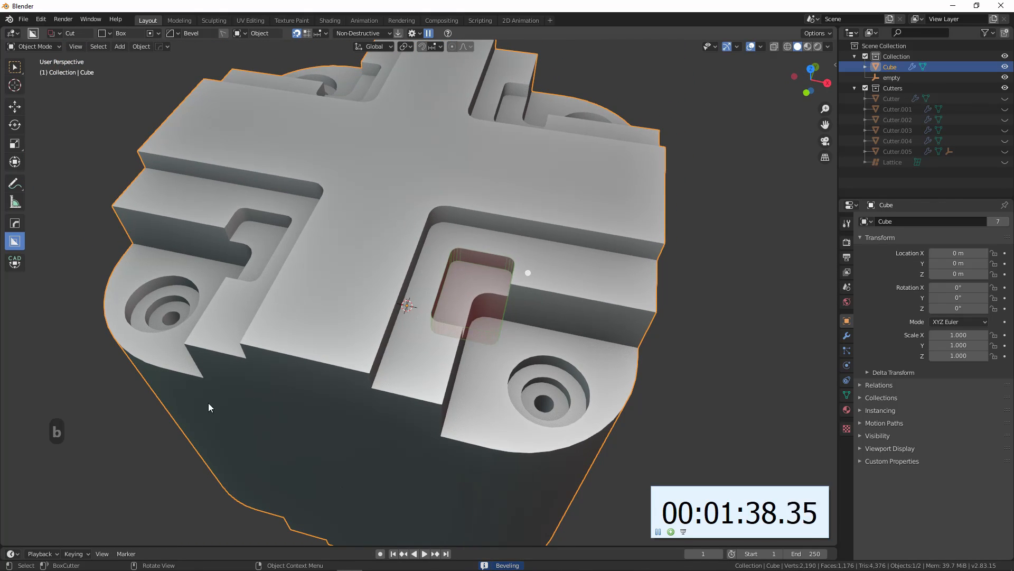
middle_drag(241, 408, 228, 406)
- Move one face of the shallow pocket's cutter along the X axis
key(Tab)
middle_drag(417, 334, 413, 302)
key(Tab)
key(3)
click(482, 299)
key(g)
key(x)
click(491, 302)
key(Tab)
- Reposition the shallow pocket's cutter on the middle step
key(alt+a)
click(379, 284)
key(g)
click(376, 272)
key(alt+a)
middle_drag(376, 272, 395, 314)
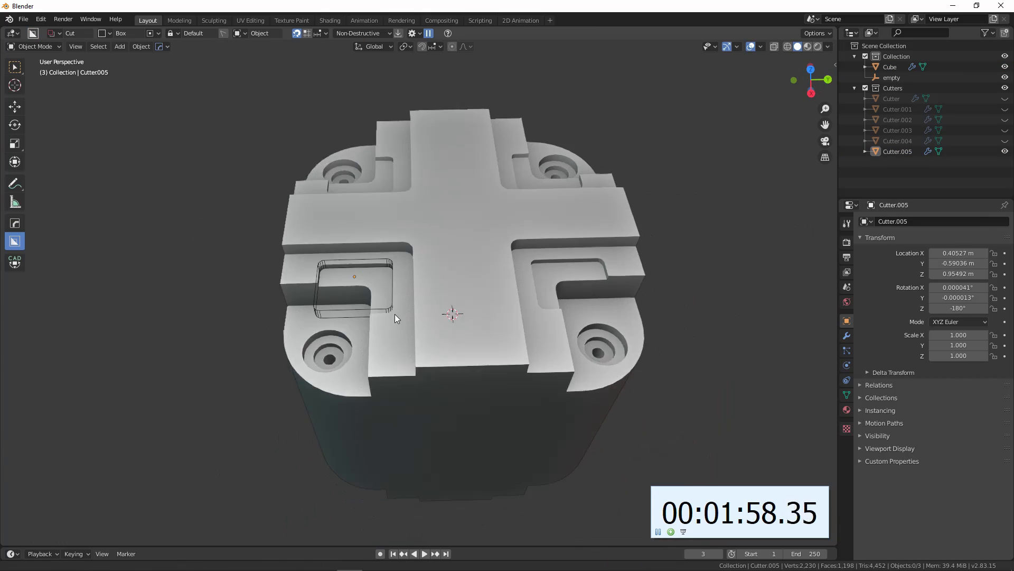
- Cut a deep, narrow box slot into the outer end of the middle step beside the central cross arm
click(448, 258)
key(Escape)
middle_drag(448, 258, 440, 263)
drag(445, 257, 425, 316)
click(472, 408)
- Scale the narrow slot cutter's geometry along Y and move the cutter along Y
key(Tab)
key(s)
key(y)
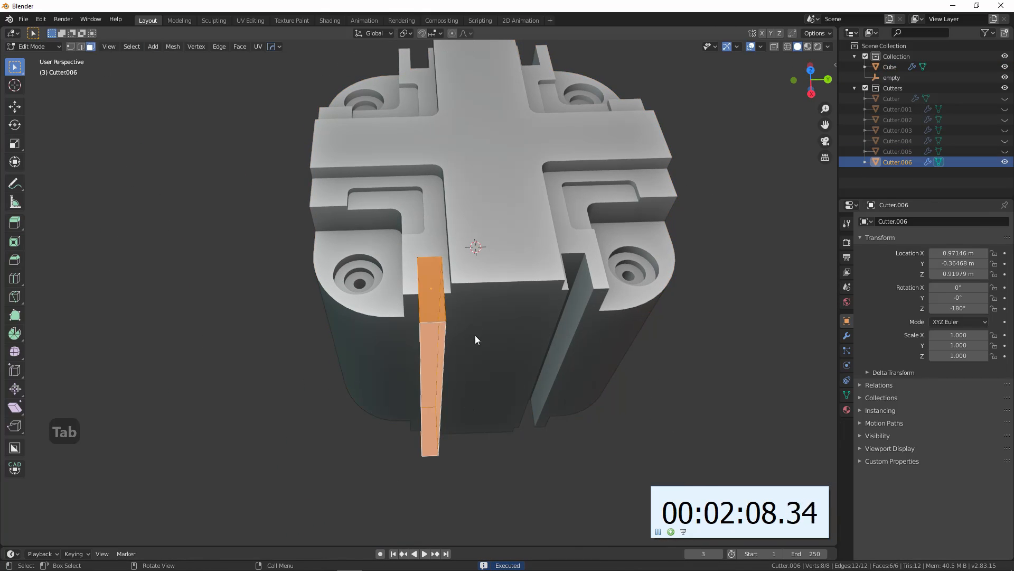
click(507, 344)
key(Tab)
key(g)
key(y)
click(505, 343)
key(alt+a)
- Cut a deep box slot into the end of the cross arm that runs along X
click(436, 334)
key(Escape)
drag(419, 314, 439, 362)
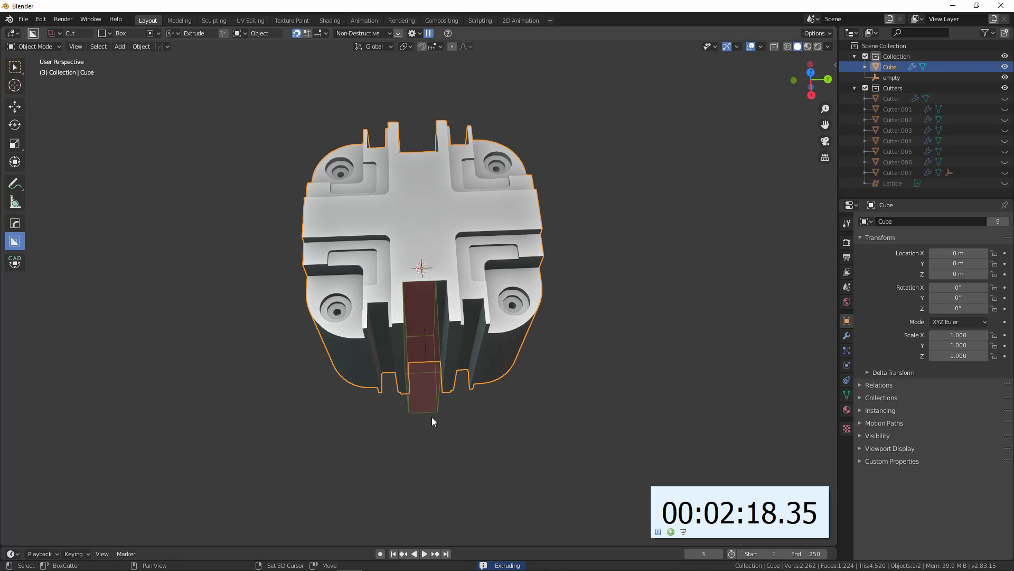
click(432, 417)
middle_drag(353, 366, 411, 366)
key(q)
click(411, 365)
click(519, 365)
middle_drag(519, 366, 373, 338)
- Duplicate the arm slot cutter's geometry along X, then scale and move it along X to form a second pocket
click(413, 368)
key(Tab)
key(shift+d)
key(x)
mouse_move(413, 368)
middle_down()
mouse_move(502, 359)
mouse_move(430, 339)
mouse_move(486, 338)
middle_up()
click(507, 362)
key(s)
key(x)
click(481, 340)
key(g)
key(x)
key(Tab)
- Shift the cutter of the X-direction arm's pockets along the Y axis
key(g)
key(y)
click(430, 338)
key(alt+a)
click(446, 353)
key(g)
key(y)
click(488, 334)
middle_drag(364, 295, 416, 279)
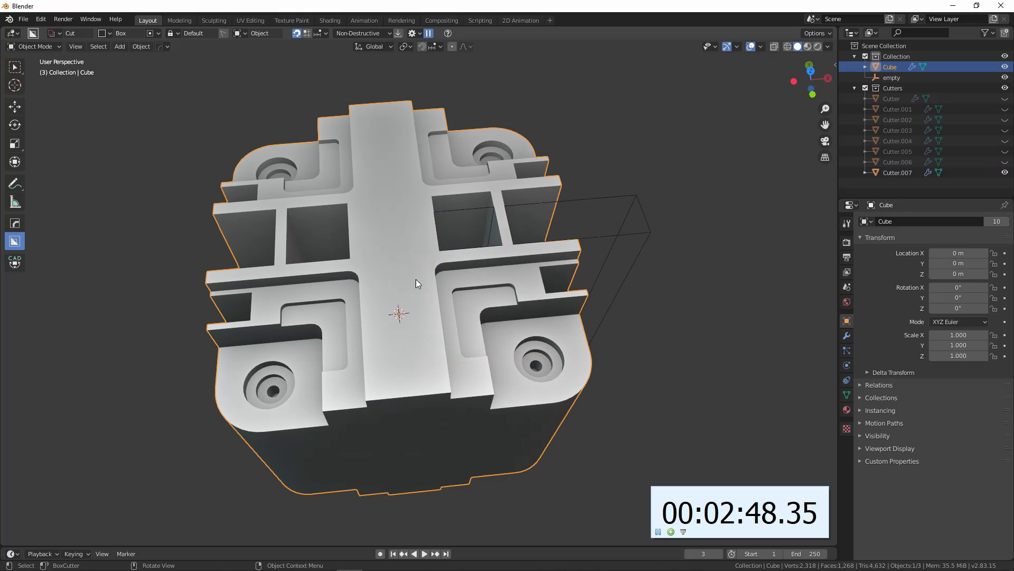
- Cut a box pocket into the cross arm that runs along Y and move its cutter along X
drag(380, 277, 432, 385)
mouse_move(426, 523)
middle_down()
mouse_move(445, 379)
mouse_move(413, 274)
mouse_move(423, 307)
middle_up()
click(445, 379)
key(g)
key(x)
click(465, 392)
drag(420, 259, 417, 338)
mouse_move(420, 341)
middle_down()
mouse_move(452, 345)
mouse_move(425, 338)
middle_up()
key(ctrl+z)
- Cut another deep box pocket into the cross arm that runs along Y
mouse_move(420, 254)
mouse_down()
mouse_move(426, 319)
mouse_move(414, 325)
mouse_up()
click(418, 301)
mouse_move(426, 465)
middle_down()
mouse_move(437, 446)
mouse_move(494, 419)
mouse_move(465, 376)
mouse_move(433, 362)
mouse_move(347, 373)
mouse_move(436, 350)
middle_up()
click(437, 446)
- Scale the new pocket cutter's geometry along Y, then adjust its geometry and the cutter's position along X
key(Tab)
key(s)
key(y)
click(487, 379)
key(g)
key(x)
click(469, 378)
key(Tab)
key(g)
key(x)
click(455, 369)
- Duplicate the new pocket cutter's geometry along the X axis
key(Tab)
key(shift+d)
key(x)
click(417, 361)
key(Tab)
key(alt+a)
- Cut a small rectangular notch through the upper edge of the thin wall beside the X-direction arm's inner pocket
scroll(436, 350, up, 4)
click(441, 346)
key(Escape)
drag(490, 303, 570, 249)
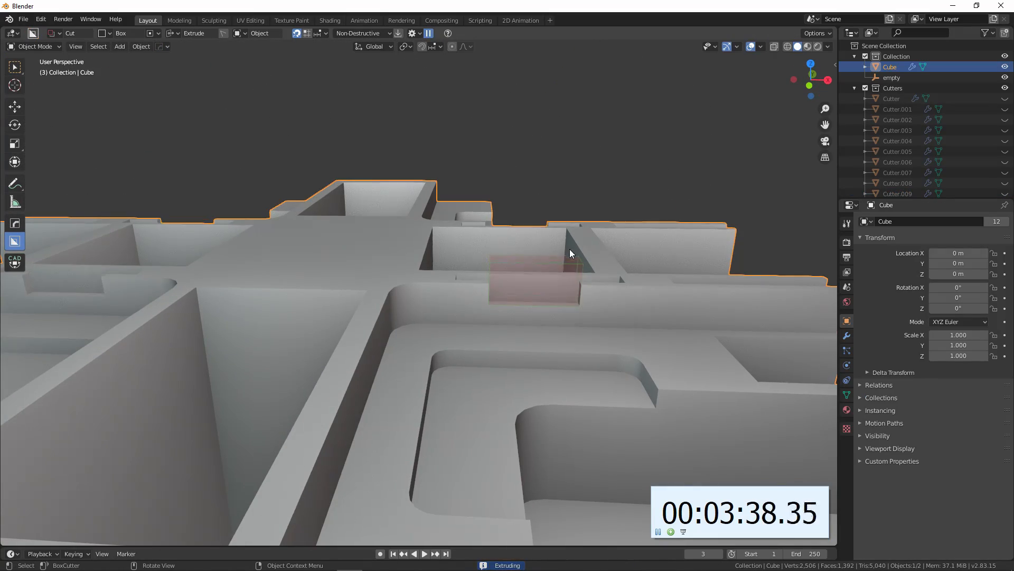
click(568, 275)
scroll(550, 296, down, 4)
- Chamfer the lower edges of the notch cutter in the thin wall with a one-segment bevel about 0.028 m wide
mouse_move(550, 295)
middle_down()
mouse_move(493, 331)
mouse_move(533, 317)
middle_up()
scroll(491, 311, up, 4)
click(474, 291)
middle_drag(474, 290, 457, 304)
key(Tab)
key(2)
key(ctrl+b)
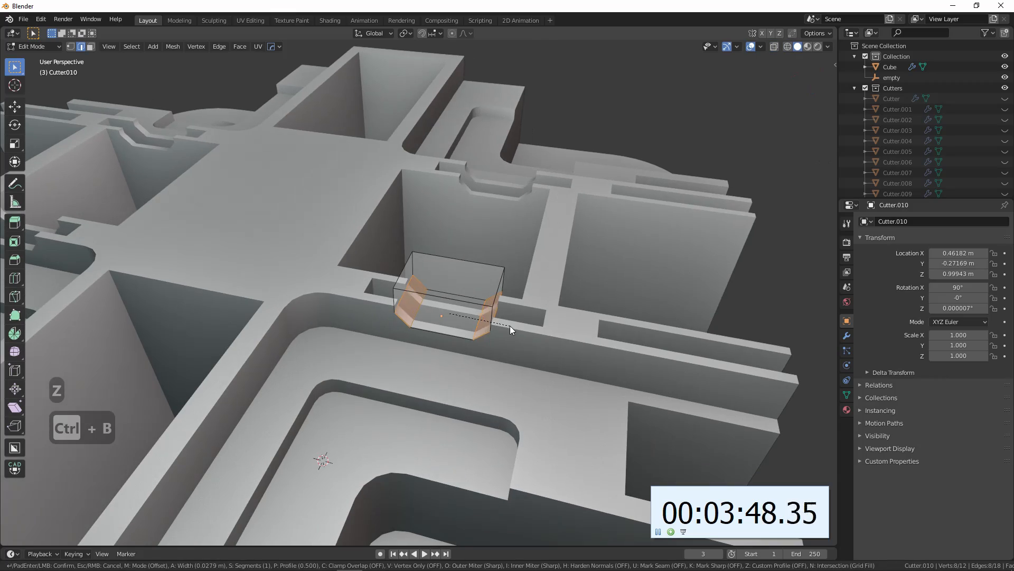
click(511, 327)
key(Tab)
- Duplicate the chamfered notch cutter's geometry along the X axis, further out on the same thin wall
scroll(527, 334, down, 5)
key(Tab)
key(a)
key(shift+d)
key(x)
click(521, 351)
key(Tab)
key(alt+a)
mouse_move(521, 351)
middle_down()
mouse_move(509, 392)
mouse_move(475, 374)
middle_up()
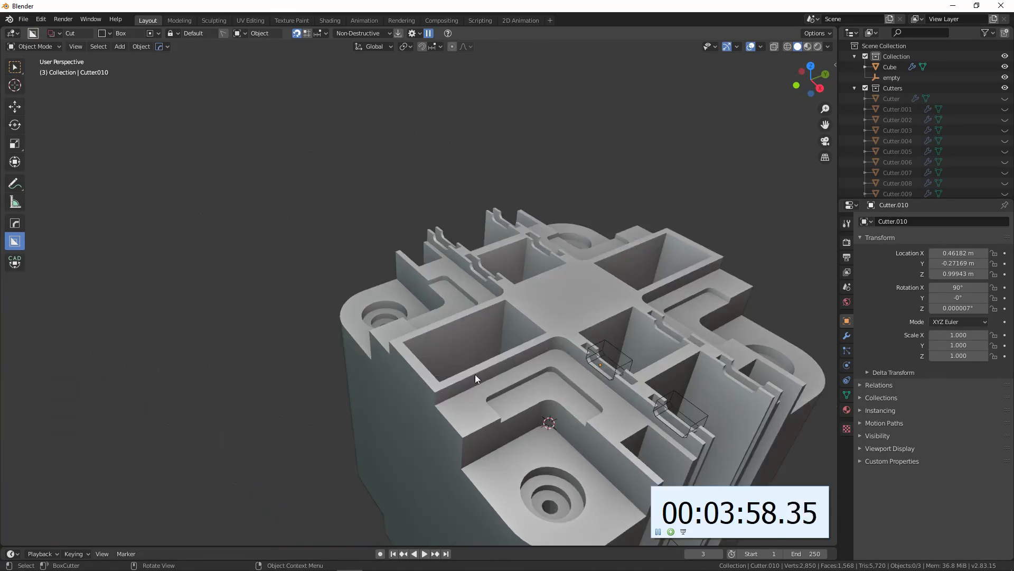
- Cut a shallow rectangular notch into the upper edge of the Y-direction arm's pocket wall
click(443, 355)
drag(437, 358, 519, 320)
click(523, 330)
scroll(528, 338, down, 5)
middle_drag(528, 338, 566, 363)
scroll(473, 312, up, 4)
- Cut a small circular hole into the flat centre plate near its corner
key(d)
click(410, 339)
drag(494, 300, 490, 318)
middle_drag(491, 318, 468, 328)
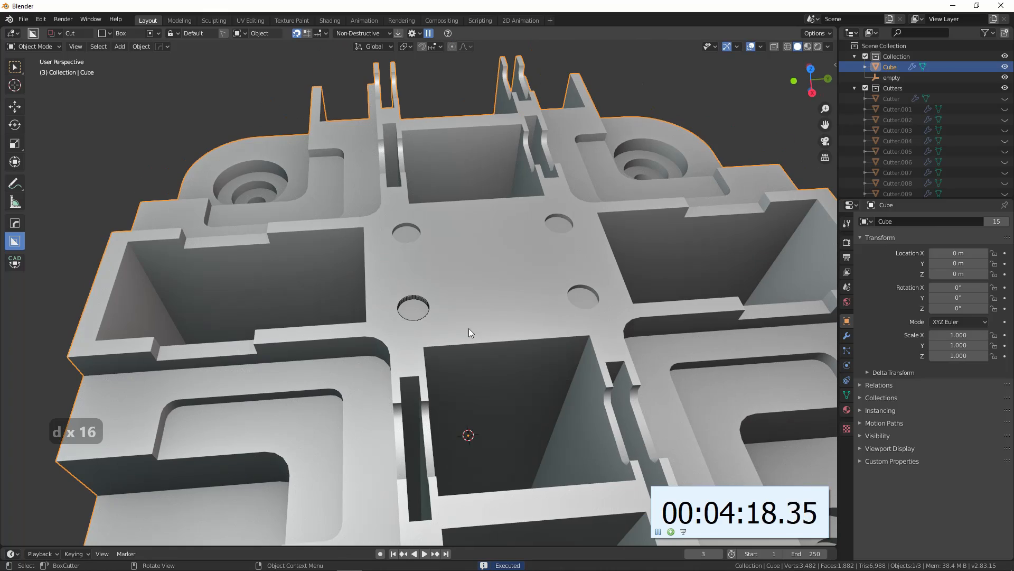
- Cut a box into the centre plate's edge at the X-direction pocket and rotate its cutter 45° about the global Y axis
middle_drag(534, 351, 550, 292)
scroll(550, 292, up, 4)
shift+click(550, 293)
key(r)
key(z)
key(y)
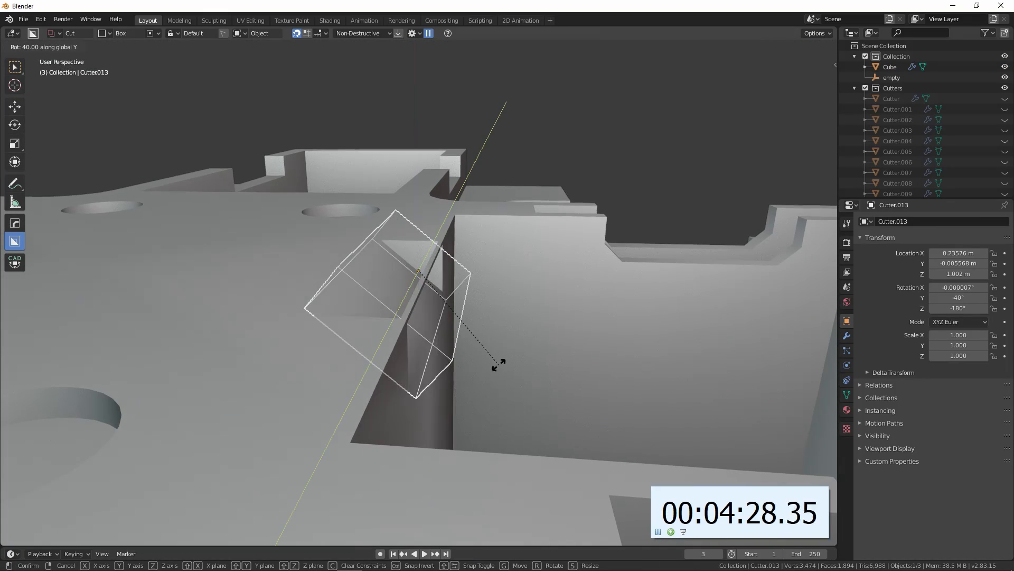
click(491, 368)
- Adjust the faces of the rotated box cutter's geometry at the centre plate's edge
key(Tab)
key(3)
key(Tab)
middle_drag(436, 312, 426, 344)
key(alt+a)
scroll(475, 359, down, 6)
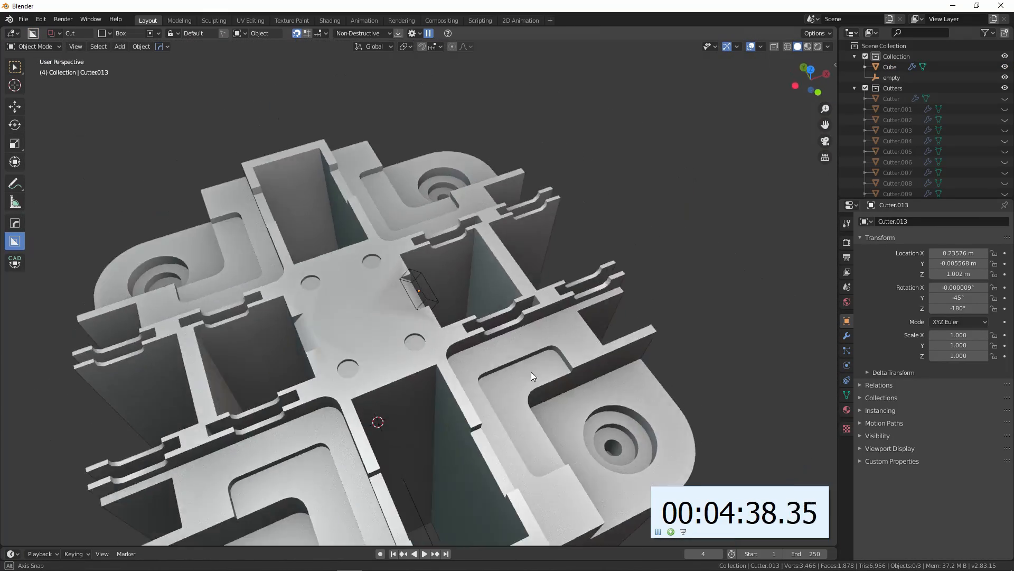
- Move the rotated cutter slightly along its local Z axis, using the Local transform orientation
middle_drag(531, 372, 448, 304)
click(15, 107)
mouse_move(322, 323)
middle_down()
mouse_move(373, 341)
mouse_move(330, 320)
middle_up()
key(period)
key(comma)
middle_drag(478, 311, 464, 295)
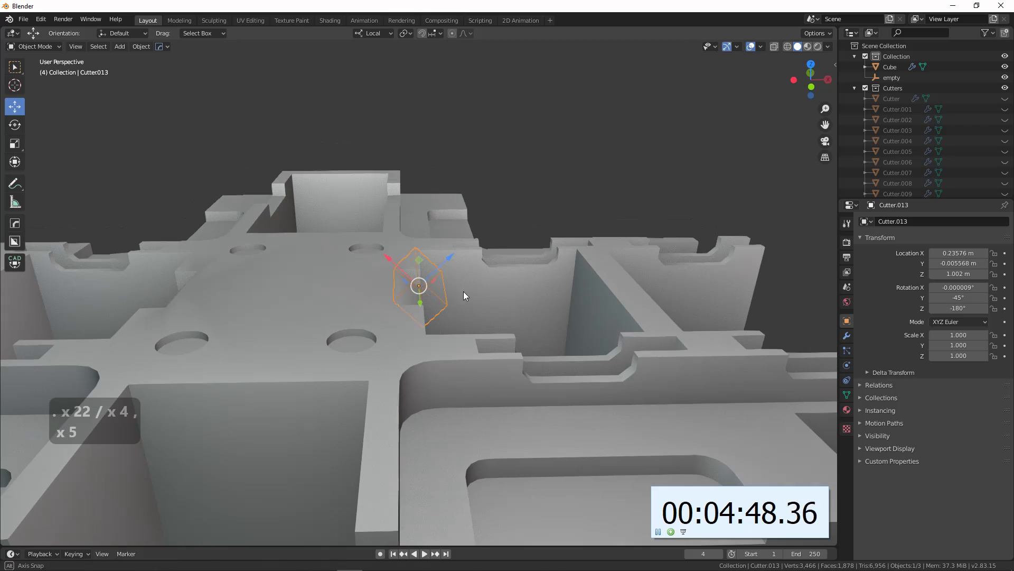
drag(448, 256, 452, 253)
middle_drag(515, 312, 454, 331)
scroll(487, 341, down, 3)
- Select the block and run Hard Ops operations on it
click(500, 310)
key(q)
click(500, 311)
right_click(561, 272)
key(q)
alt+click(510, 300)
scroll(465, 343, down, 3)
key(alt+a)
key(d)
click(439, 349)
key(q)
key(Escape)
scroll(446, 365, up, 3)
- Cut a narrow vertical box slot down the block's side beside the end of the Y-direction arm
key(alt+w)
key(alt+w)
key(d)
drag(453, 332, 465, 380)
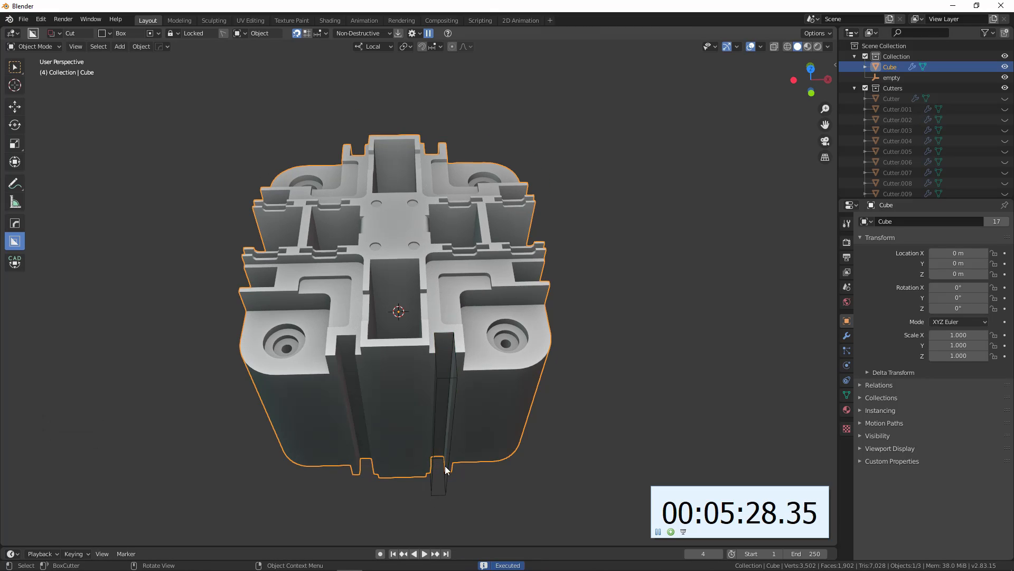
scroll(433, 343, up, 3)
click(483, 463)
scroll(468, 430, down, 4)
middle_drag(468, 430, 479, 389)
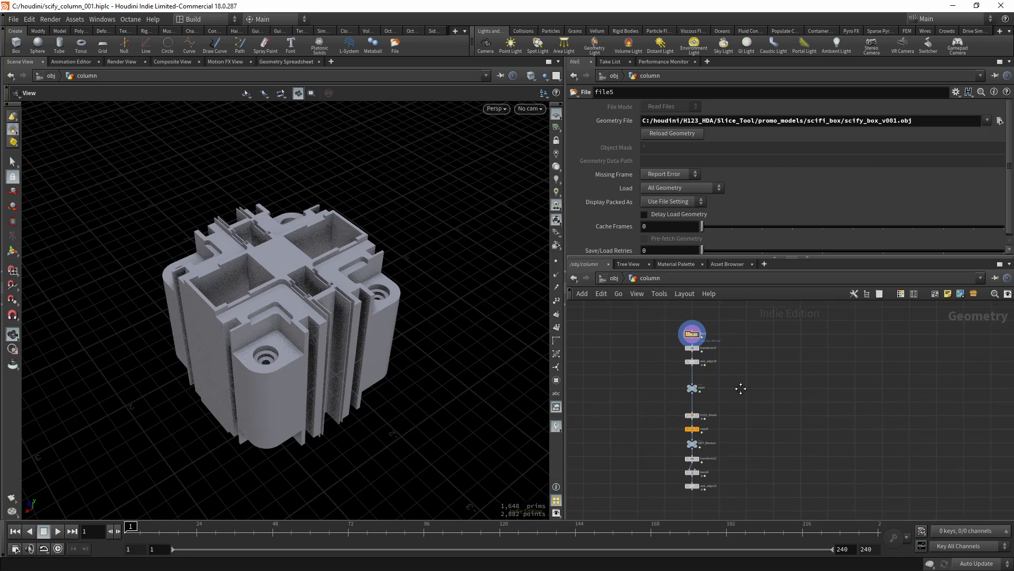
- Switch to Houdini and examine the imported scify_box_v001.obj model from the file5 node
scroll(712, 348, up, 5)
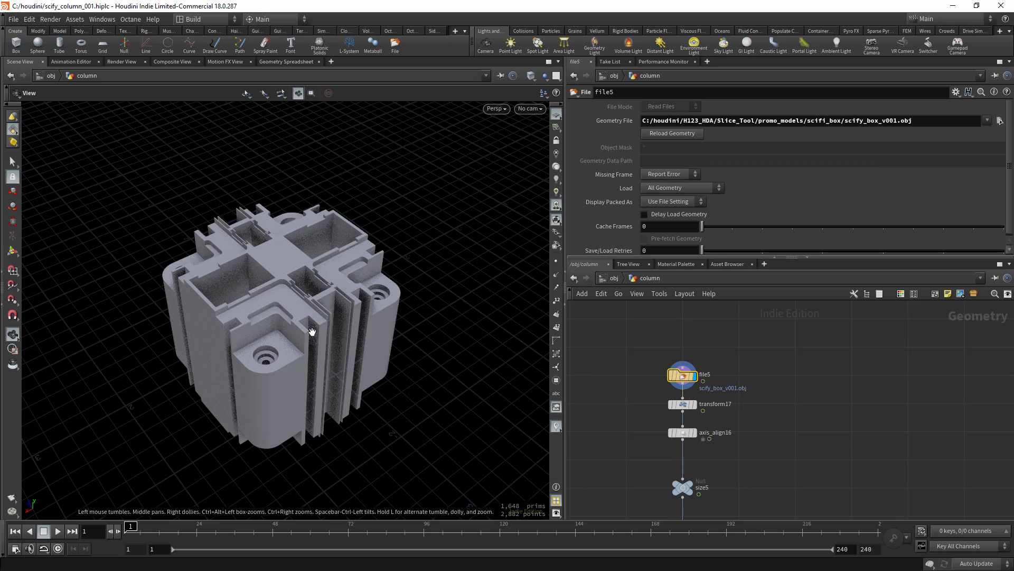
drag(312, 331, 316, 332)
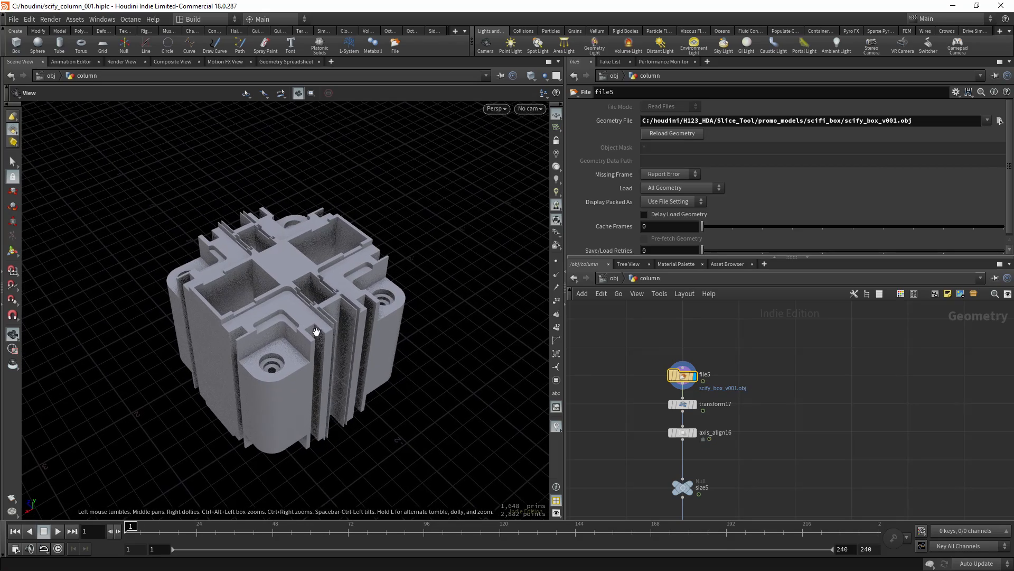
drag(359, 303, 463, 339)
middle_drag(624, 402, 634, 384)
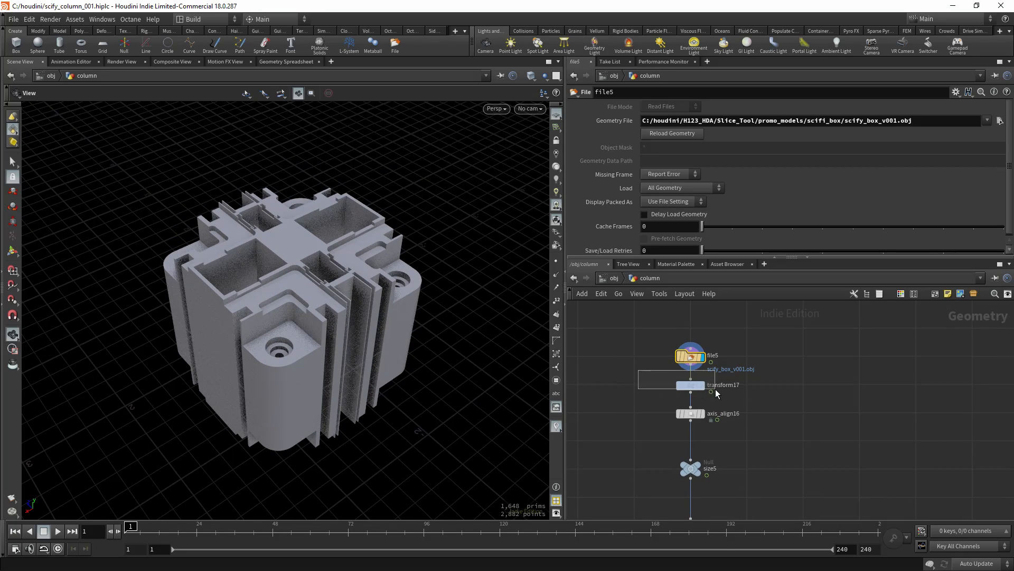
- Display the transform17 node's output and examine the block's rotation about Z
drag(716, 390, 714, 390)
key(r)
drag(319, 333, 249, 259)
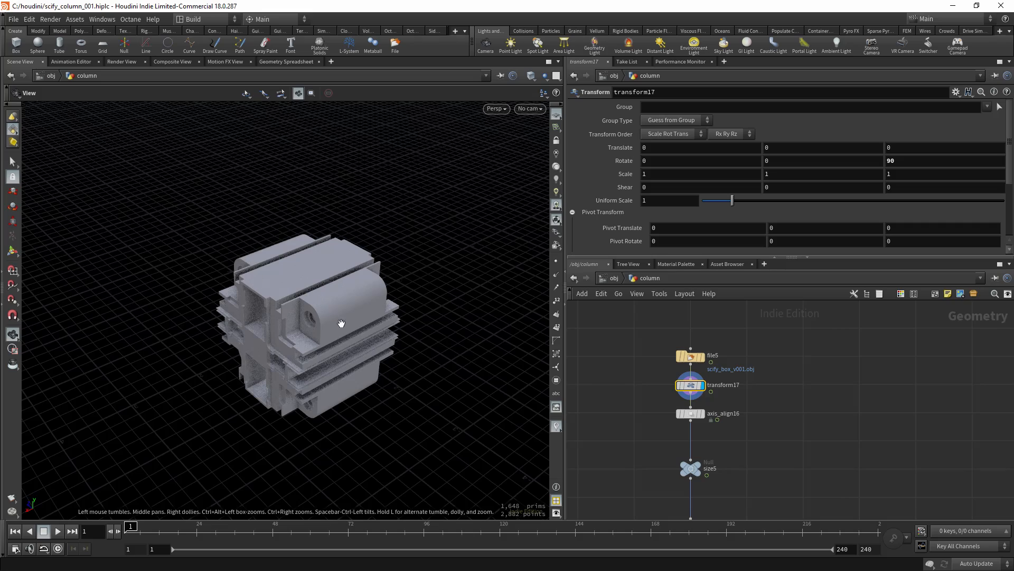
drag(341, 323, 203, 277)
middle_drag(629, 403, 668, 359)
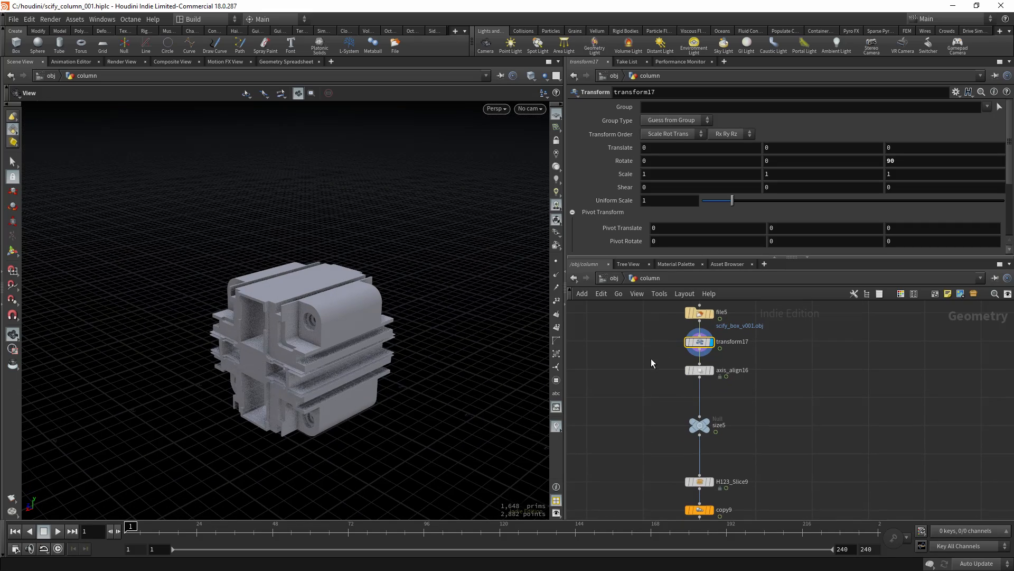
- Display the axis_align16 node's output and examine the block's alignment along the X axis
click(710, 370)
drag(294, 362, 283, 315)
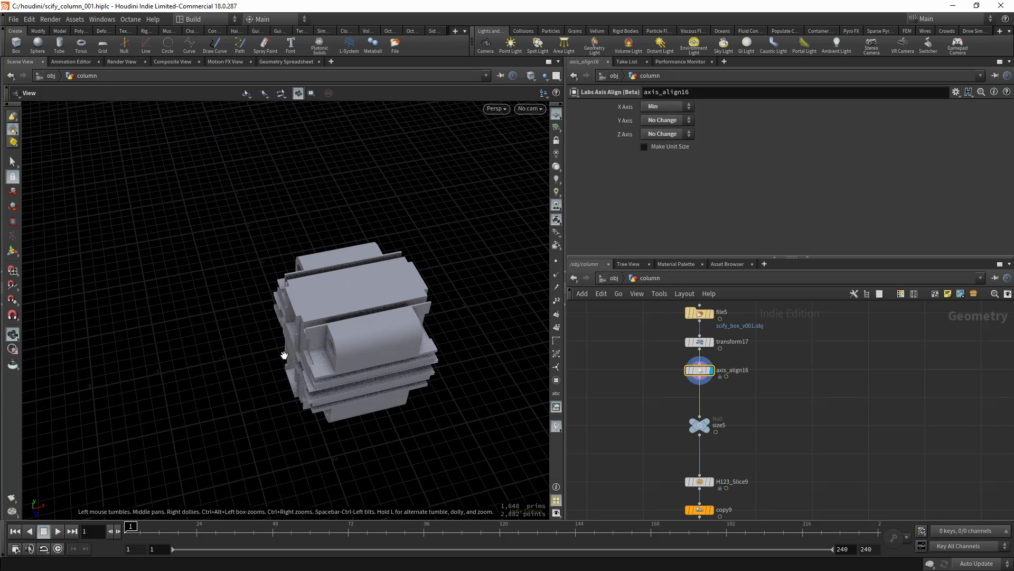
drag(284, 355, 286, 304)
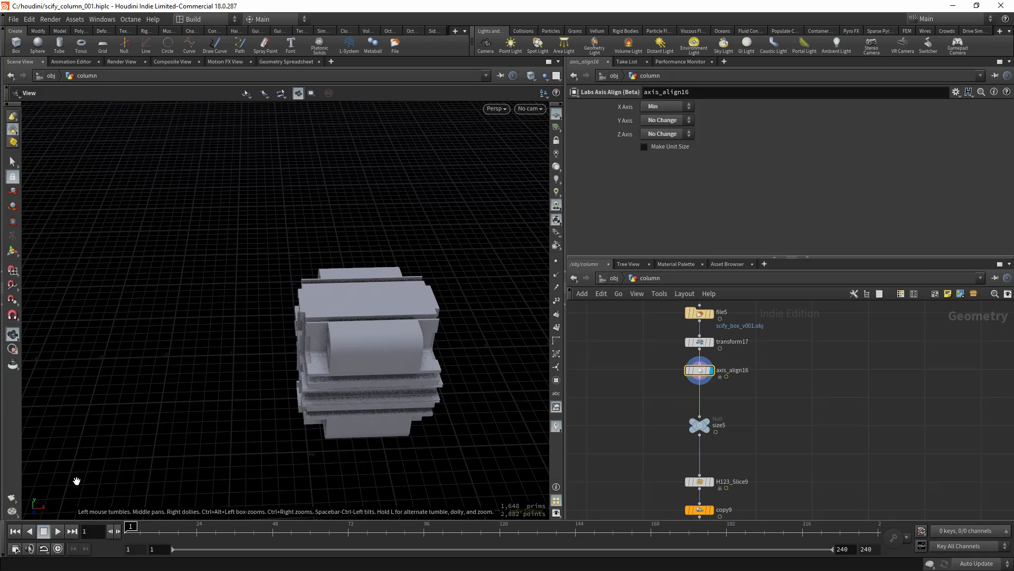
- Display the size5 null's output and examine the block together with the downstream node chain
click(700, 425)
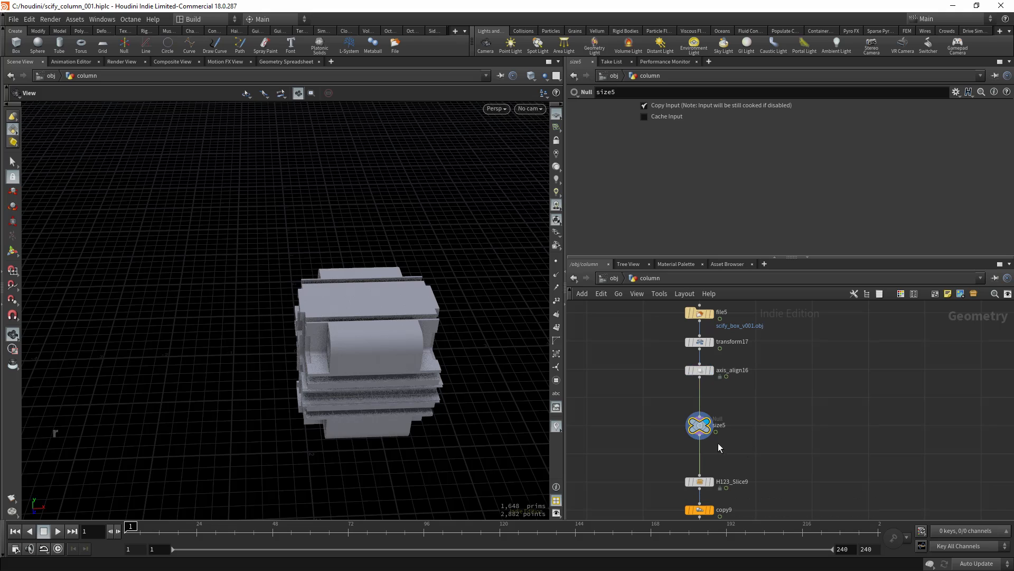
middle_drag(387, 346, 376, 299)
right_drag(376, 299, 348, 335)
drag(349, 335, 323, 333)
middle_drag(655, 421, 654, 377)
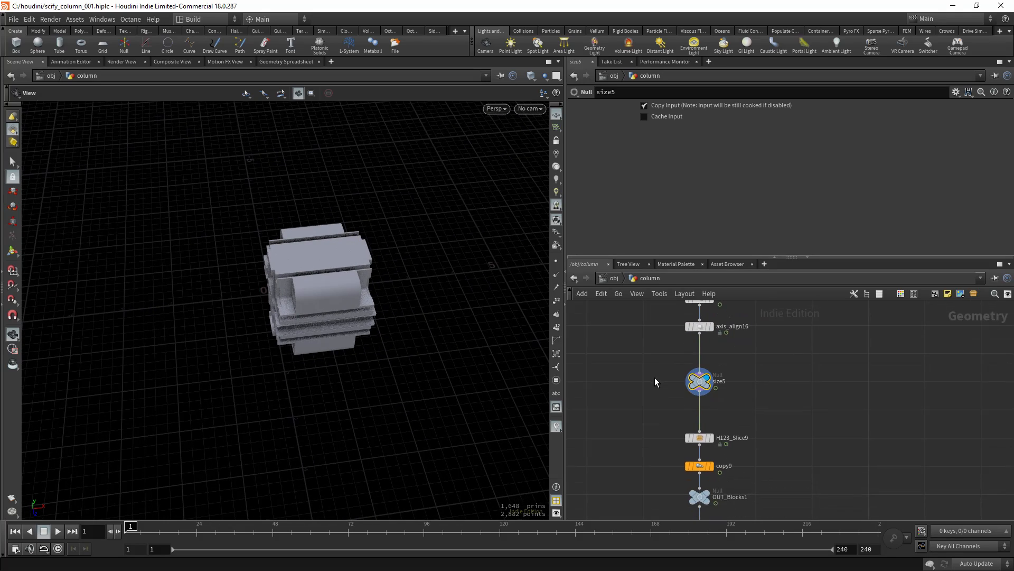
scroll(658, 387, down, 10)
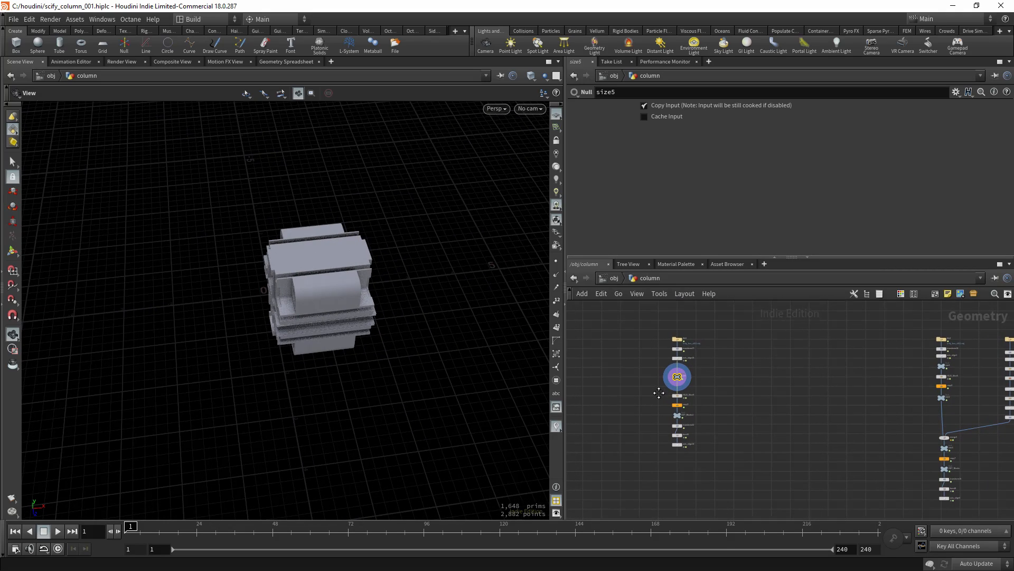
scroll(659, 392, up, 10)
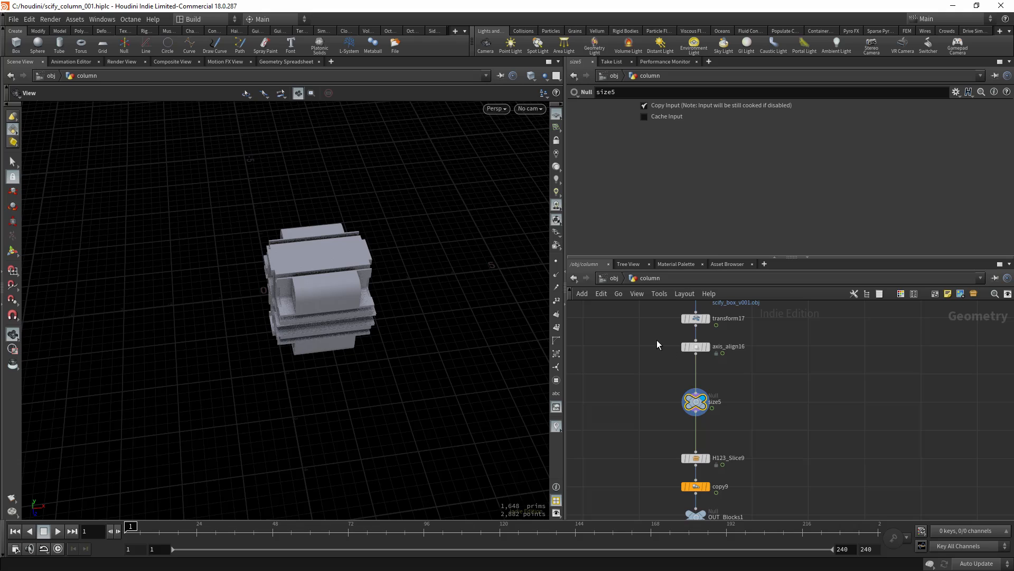
scroll(658, 341, down, 3)
middle_drag(658, 343, 667, 364)
middle_drag(665, 421, 658, 353)
scroll(658, 354, up, 2)
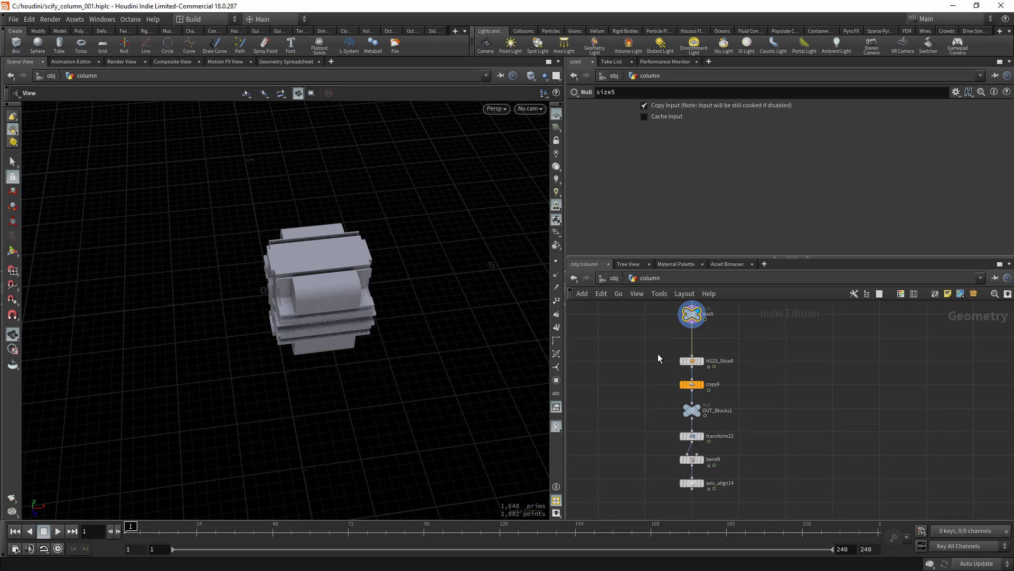
- Display the H123_Slice9 node's output with mesh edges shown and examine the block's X slices
click(691, 360)
key(r)
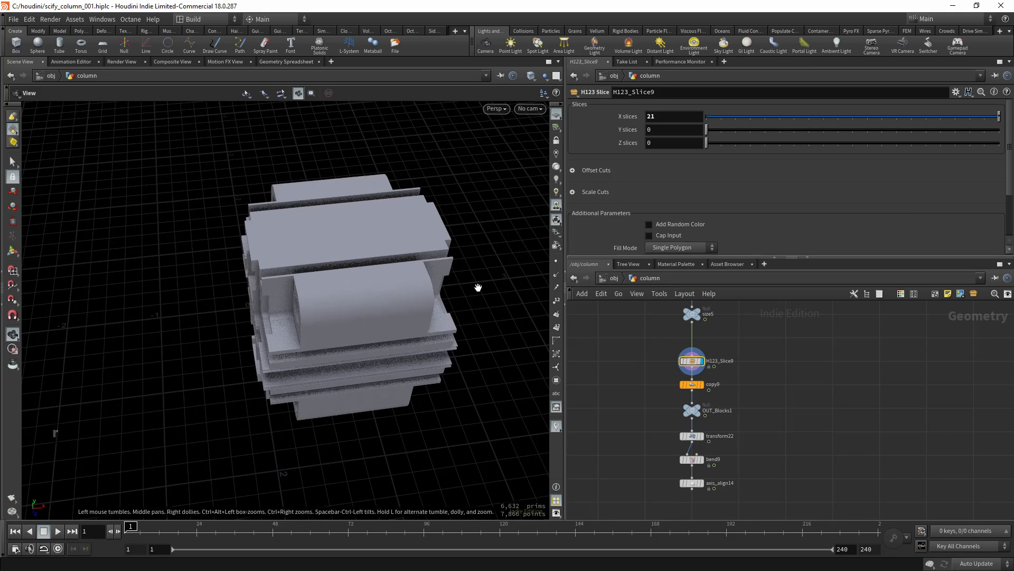
mouse_move(384, 300)
mouse_down()
mouse_move(405, 276)
mouse_move(324, 301)
mouse_move(465, 340)
mouse_up()
key(t)
key(t)
key(shift+t)
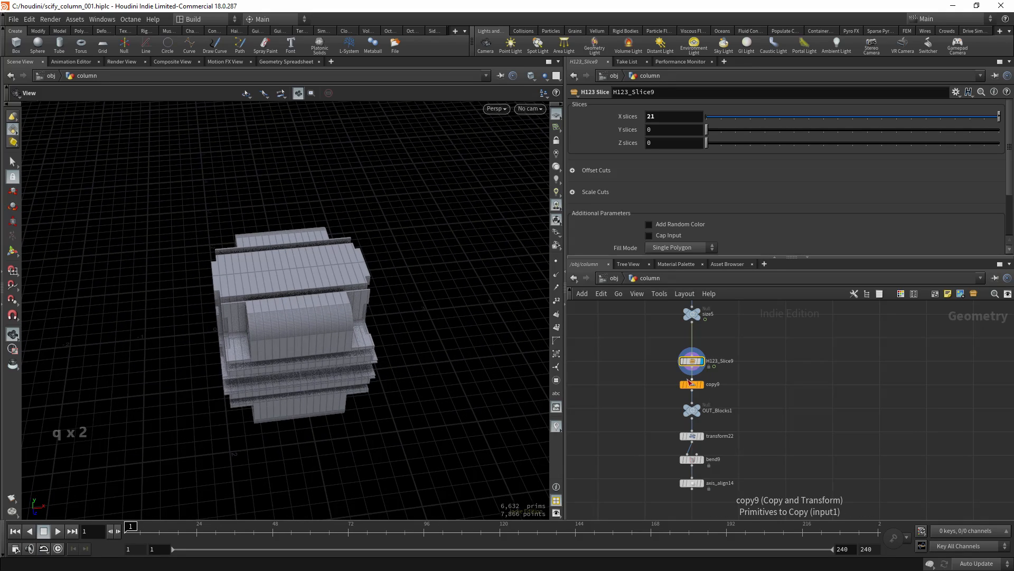
scroll(678, 378, up, 1)
drag(347, 335, 316, 324)
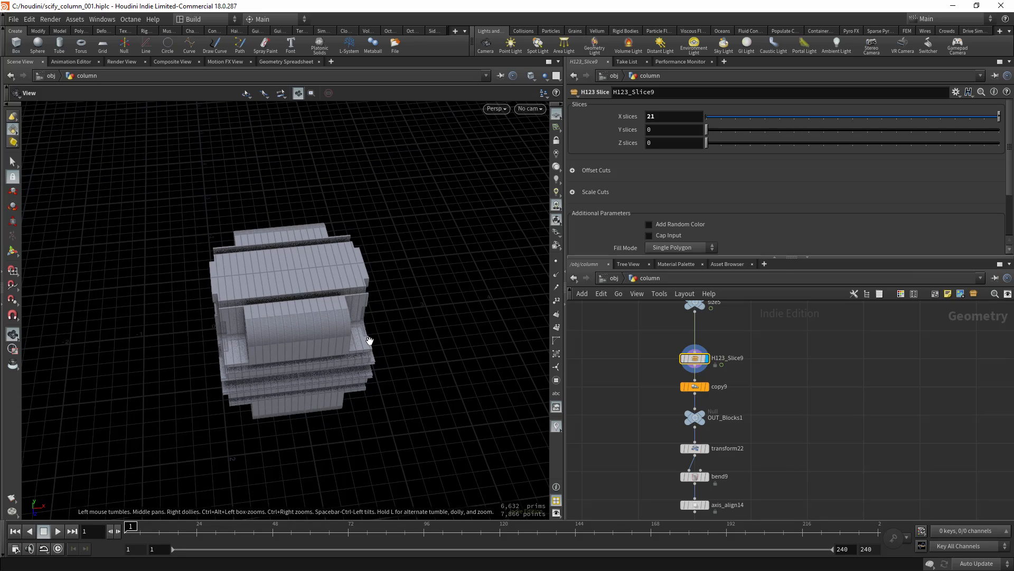
- Display the copy9 node's output and examine the row of repeated blocks and their joints from several angles
click(692, 380)
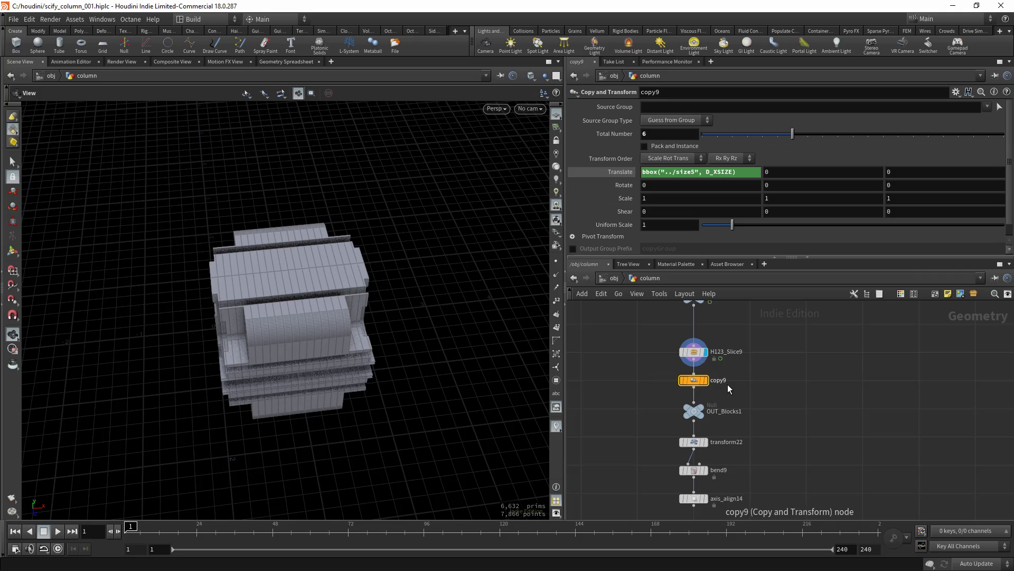
key(r)
scroll(324, 299, down, 10)
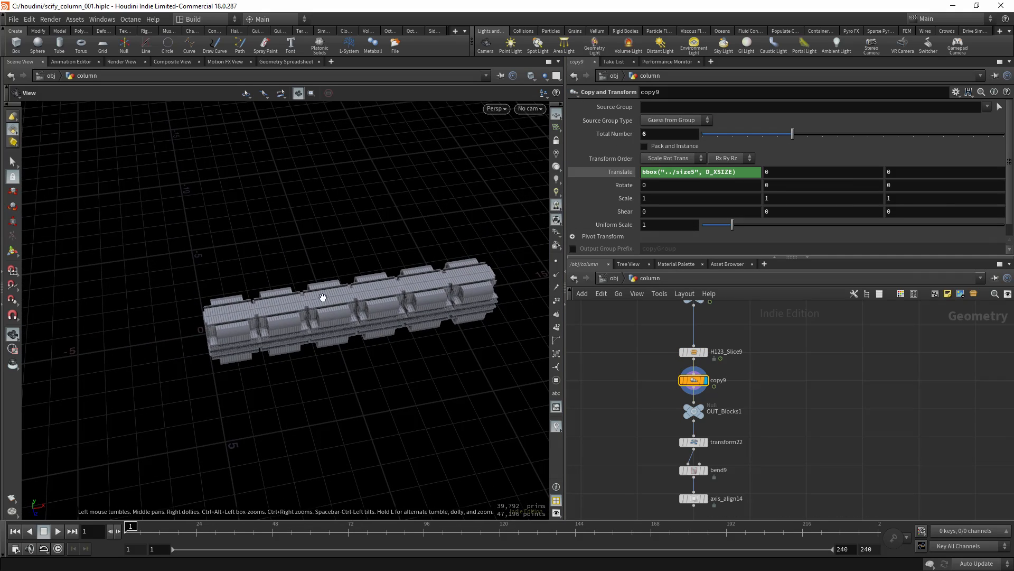
mouse_move(322, 297)
mouse_down()
mouse_move(304, 296)
mouse_move(321, 289)
mouse_up()
right_drag(322, 289, 380, 305)
right_drag(219, 314, 196, 317)
middle_drag(197, 317, 267, 319)
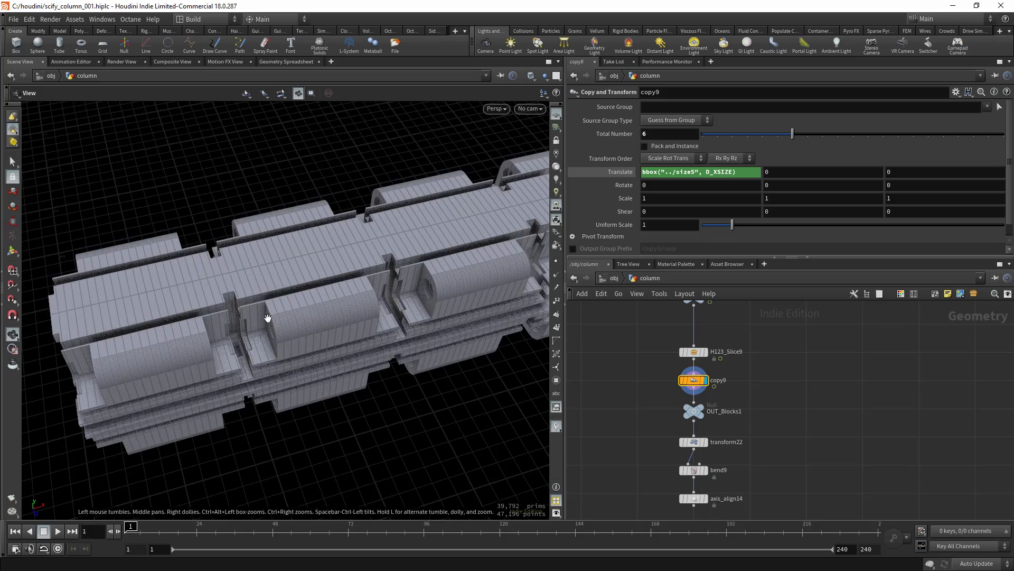
drag(267, 319, 260, 301)
right_drag(261, 301, 232, 307)
drag(233, 305, 262, 289)
right_drag(263, 288, 229, 310)
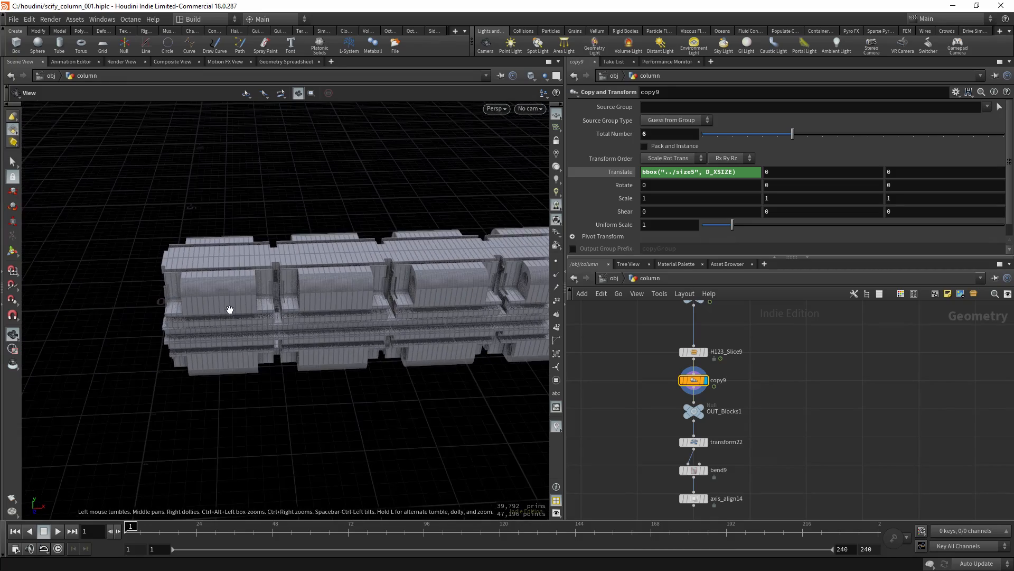
drag(229, 310, 263, 295)
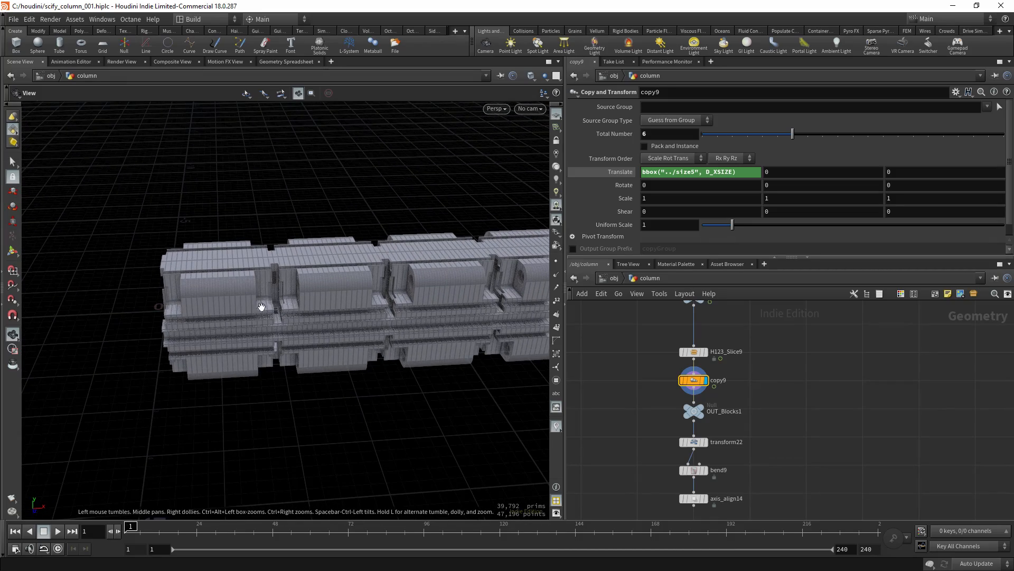
right_drag(281, 305, 253, 322)
drag(253, 321, 319, 310)
right_drag(319, 311, 279, 314)
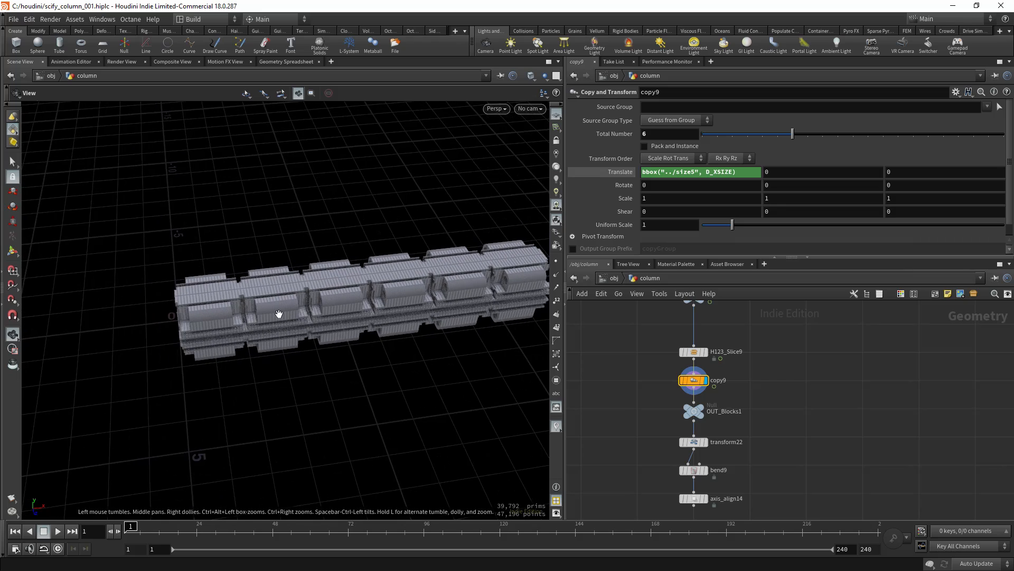
drag(279, 315, 292, 312)
- Delete copy9's X Translate expression and pull the copies apart along X to a spacing of about 2.59
click(623, 175)
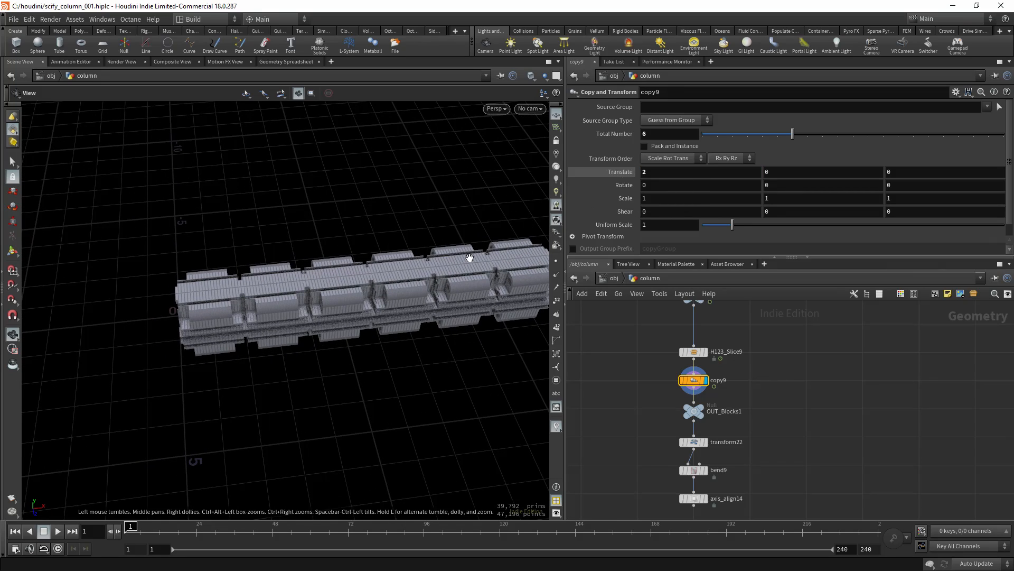
middle_drag(396, 259, 347, 268)
key(Return)
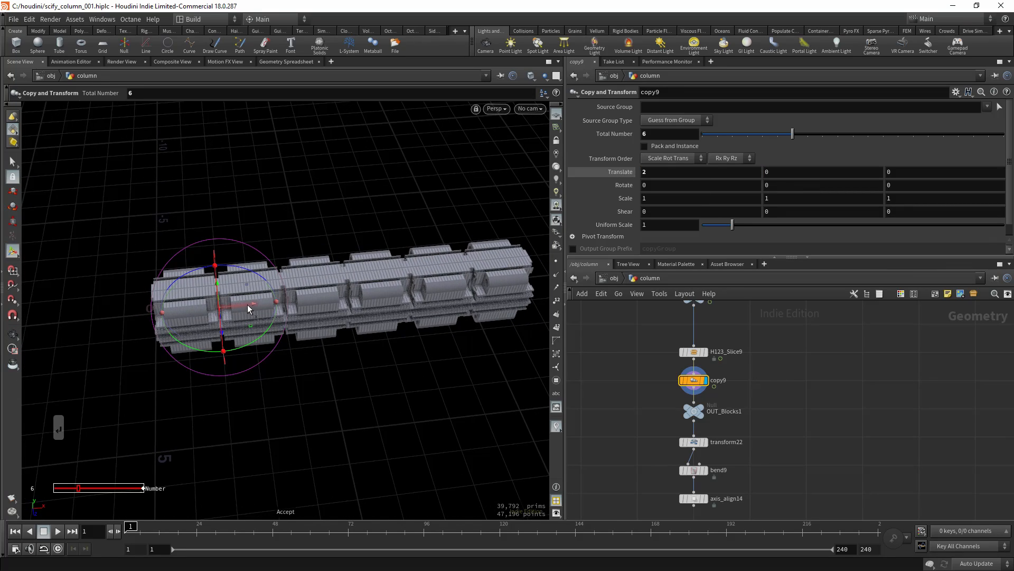
mouse_move(247, 305)
mouse_down()
mouse_move(275, 298)
mouse_move(217, 308)
mouse_move(264, 303)
mouse_move(267, 287)
mouse_move(267, 299)
mouse_move(308, 290)
mouse_move(250, 303)
mouse_up()
key(Escape)
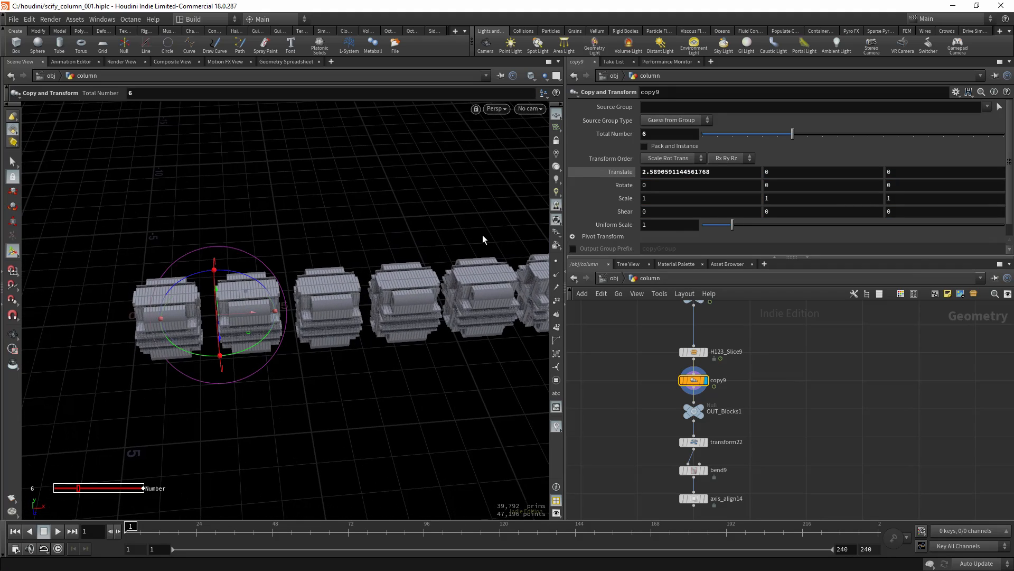
- Undo the spacing change and the deletion of the X Translate expression on copy9
key(ctrl+z)
key(ctrl+z)
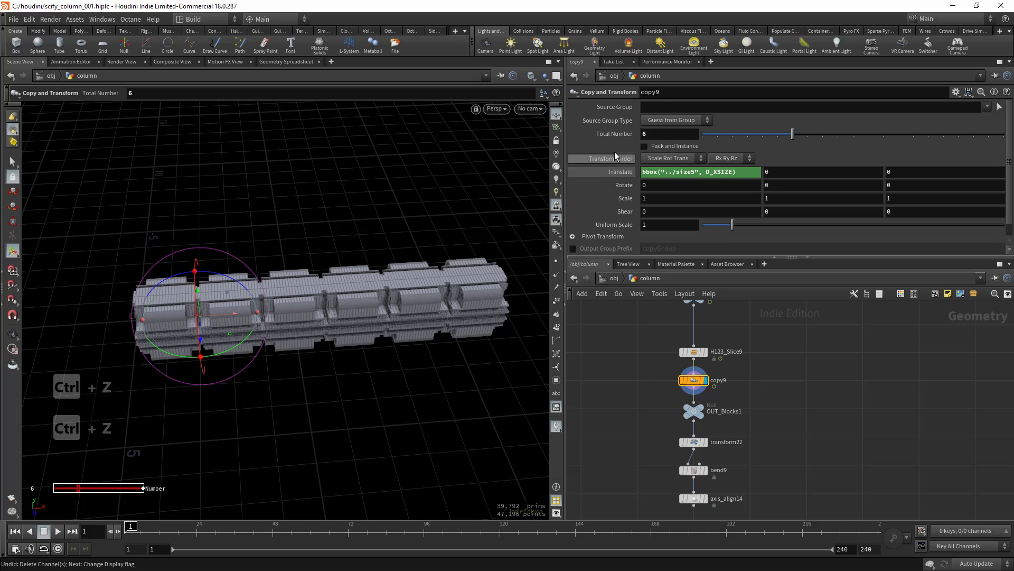
alt+drag(330, 303, 416, 286)
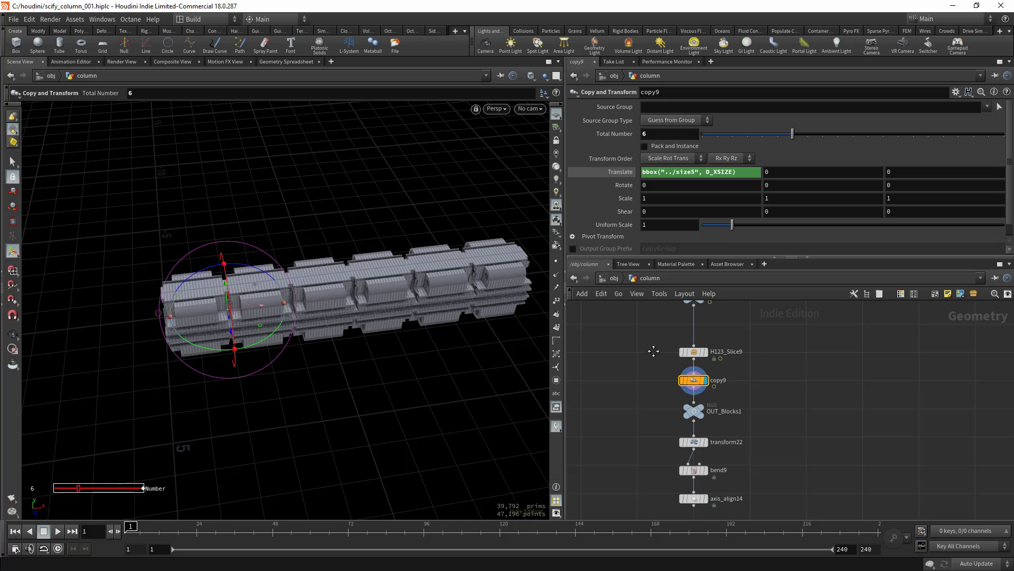
- Check the size5 null that copy9's X Translate expression references, and examine that expression's evaluated value against the row of copies
middle_drag(653, 351, 653, 384)
drag(726, 341, 725, 340)
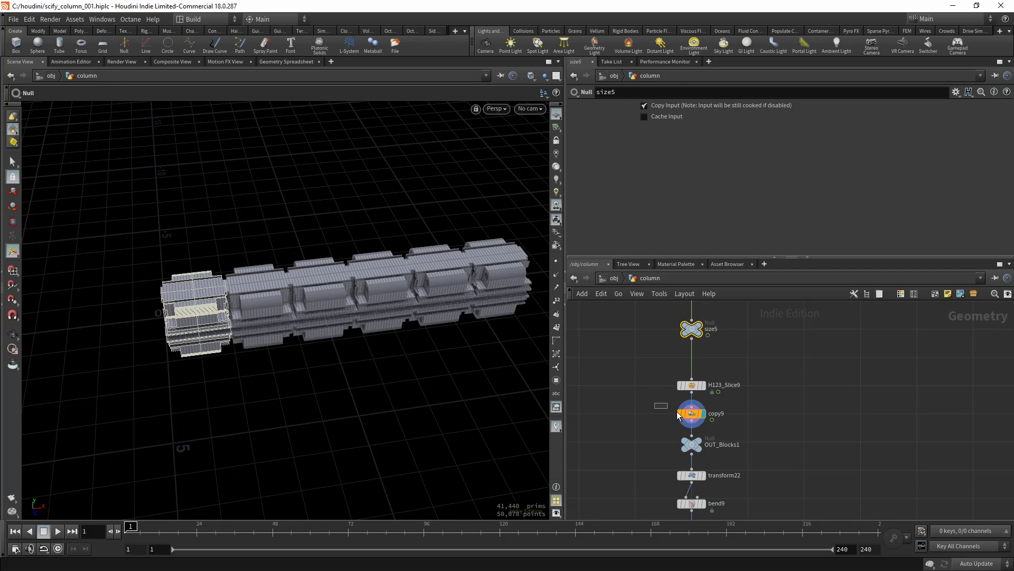
drag(678, 415, 681, 418)
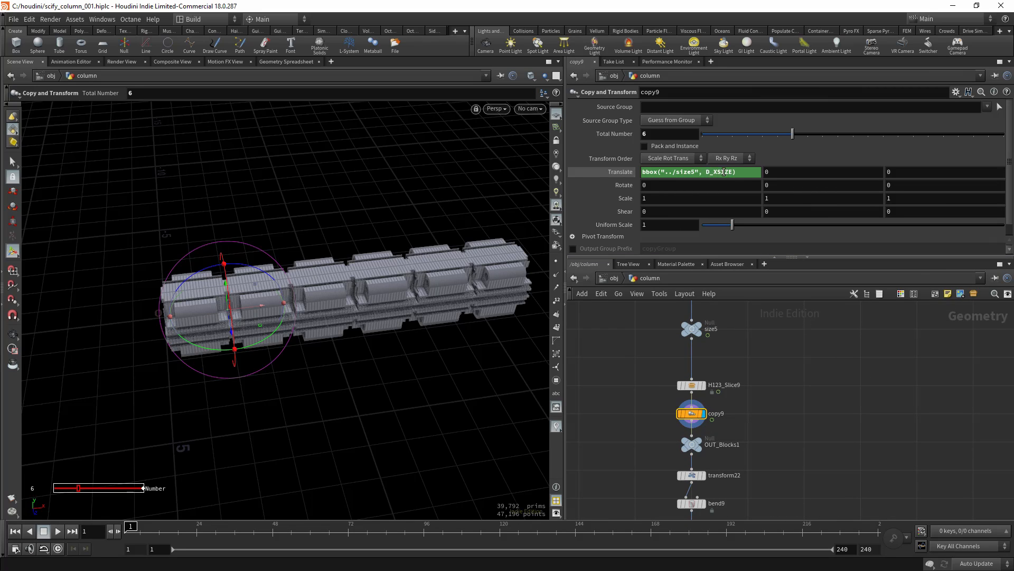
alt+drag(285, 374, 328, 315)
alt+right_drag(339, 319, 381, 326)
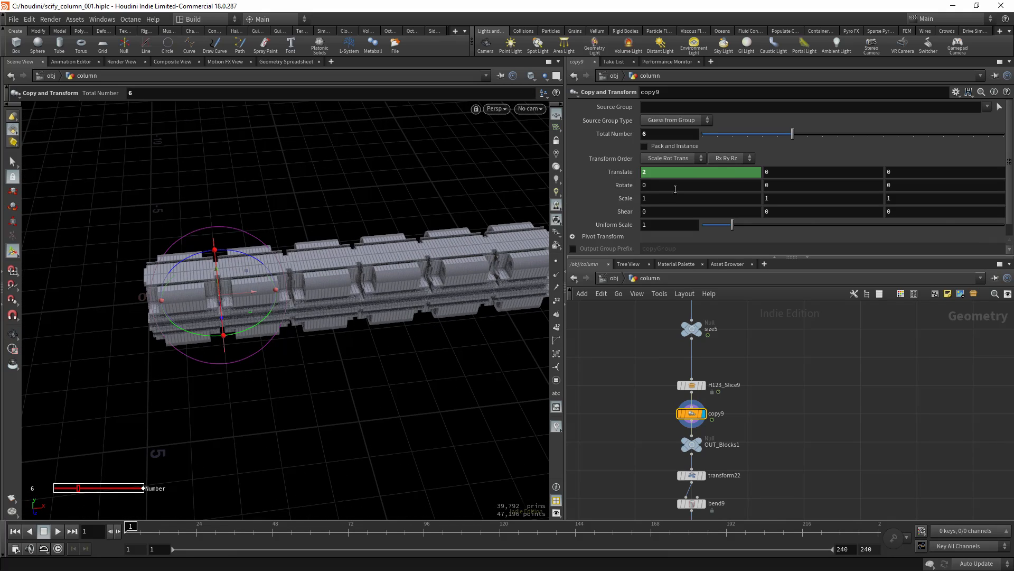
middle_drag(646, 344, 653, 378)
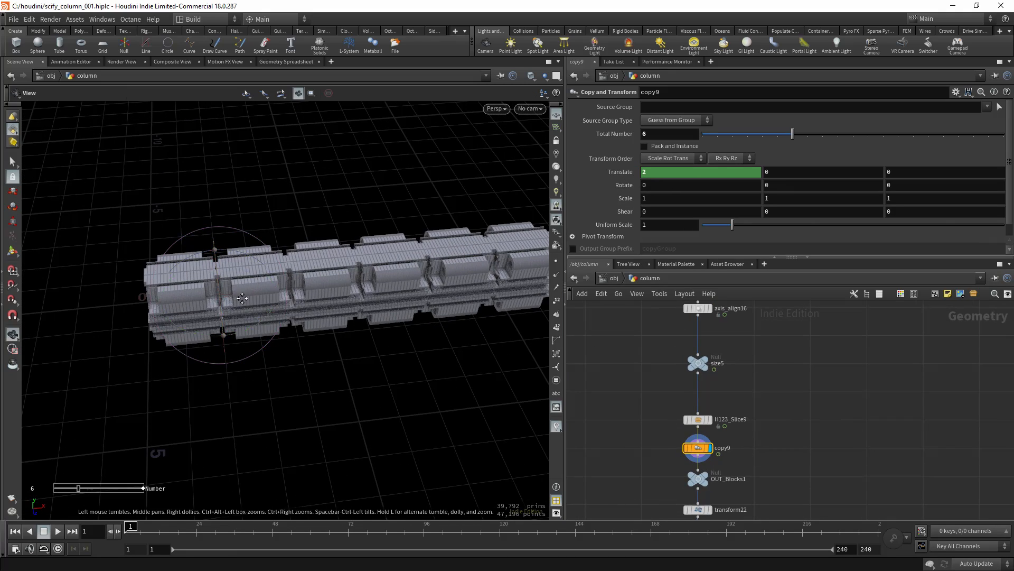
alt+middle_drag(218, 293, 279, 290)
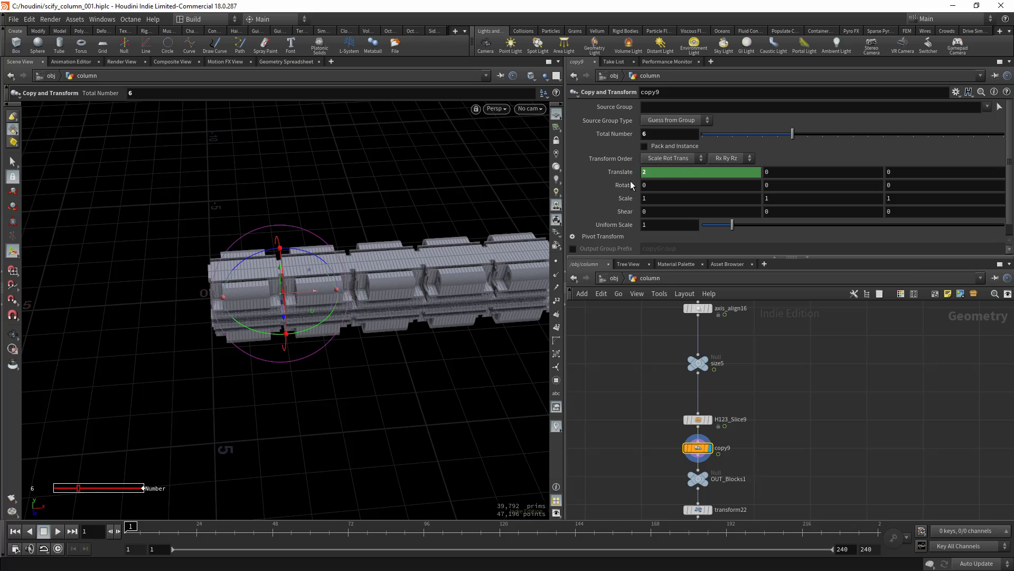
alt+right_drag(442, 242, 342, 258)
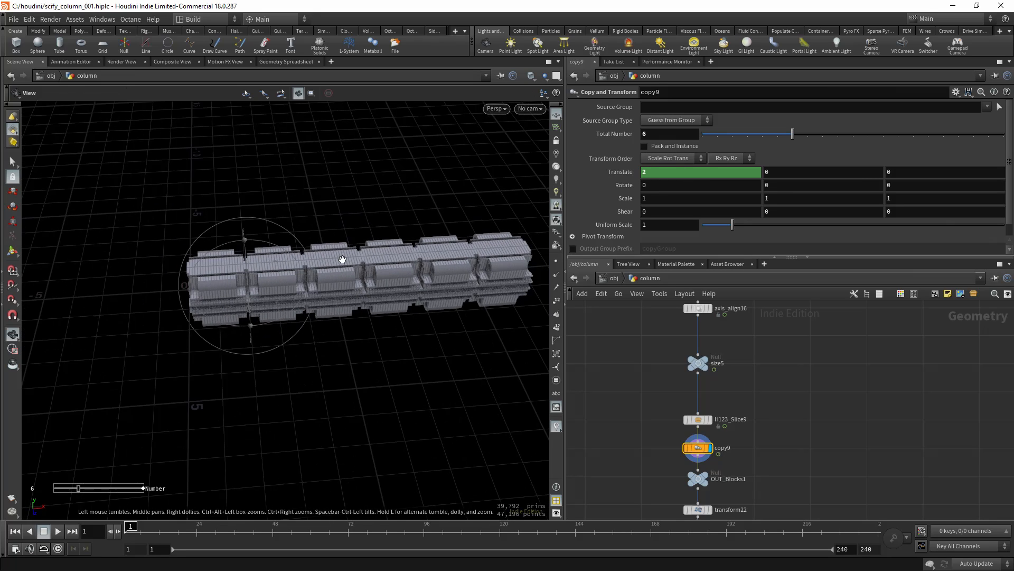
alt+drag(342, 258, 238, 274)
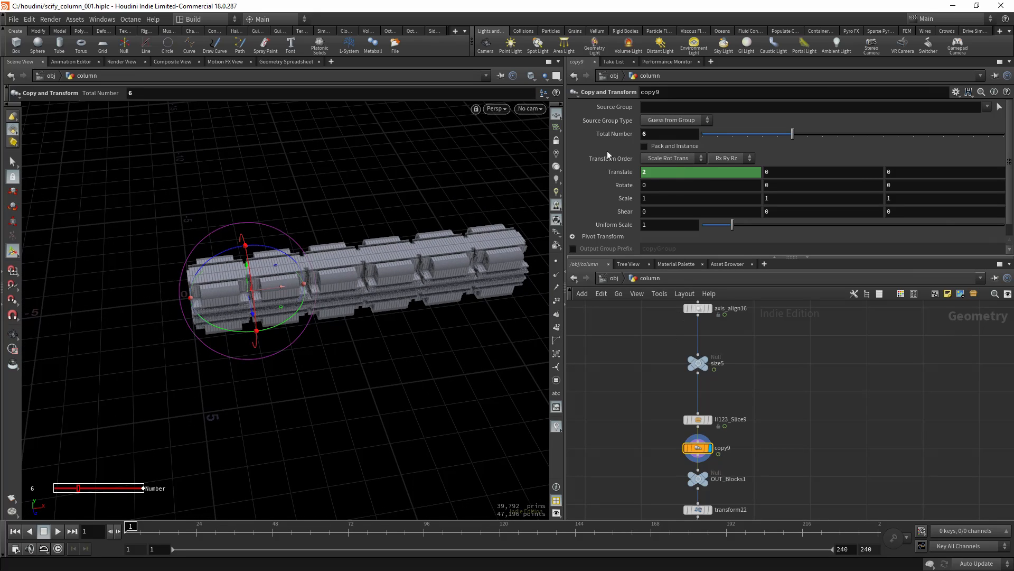
- Stretch the source block on transform17 to a Y scale of about 1.86 and check copy9's spacing in smooth shading
middle_drag(654, 353, 657, 384)
scroll(658, 384, down, 2)
click(690, 330)
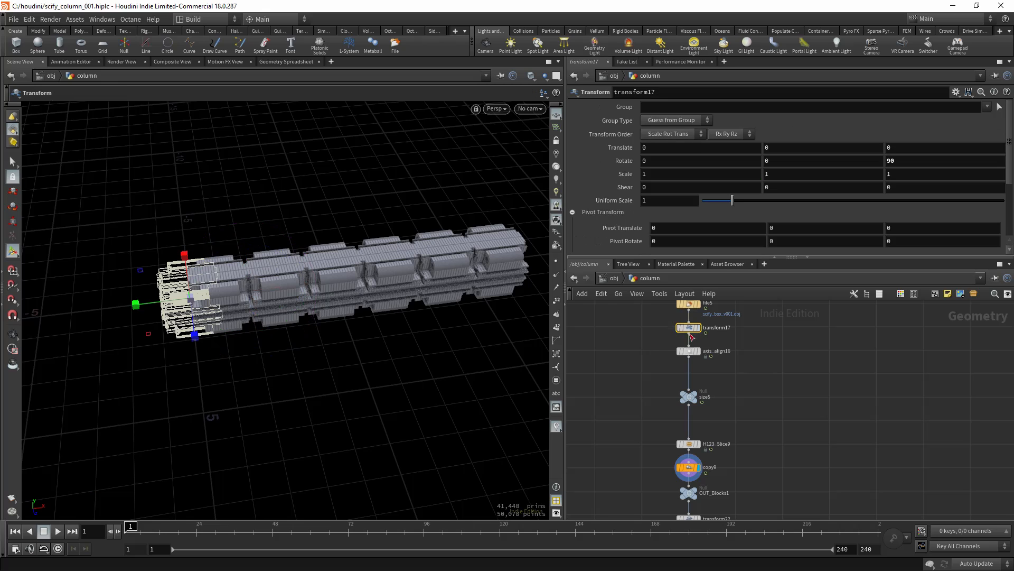
drag(137, 304, 89, 303)
middle_drag(625, 413, 636, 373)
click(699, 427)
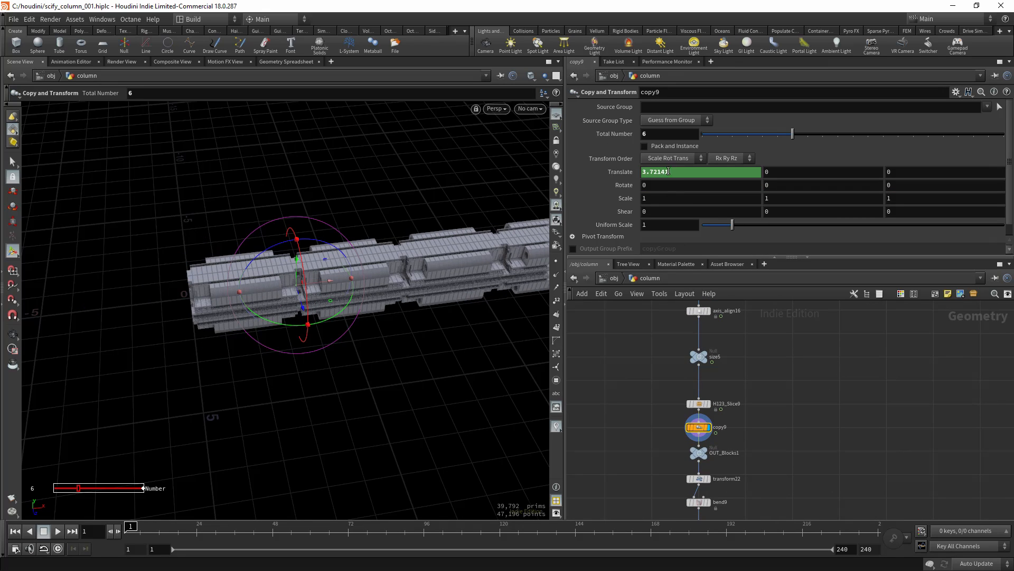
alt+right_drag(316, 289, 388, 281)
alt+middle_drag(390, 281, 349, 298)
right_drag(345, 298, 323, 308)
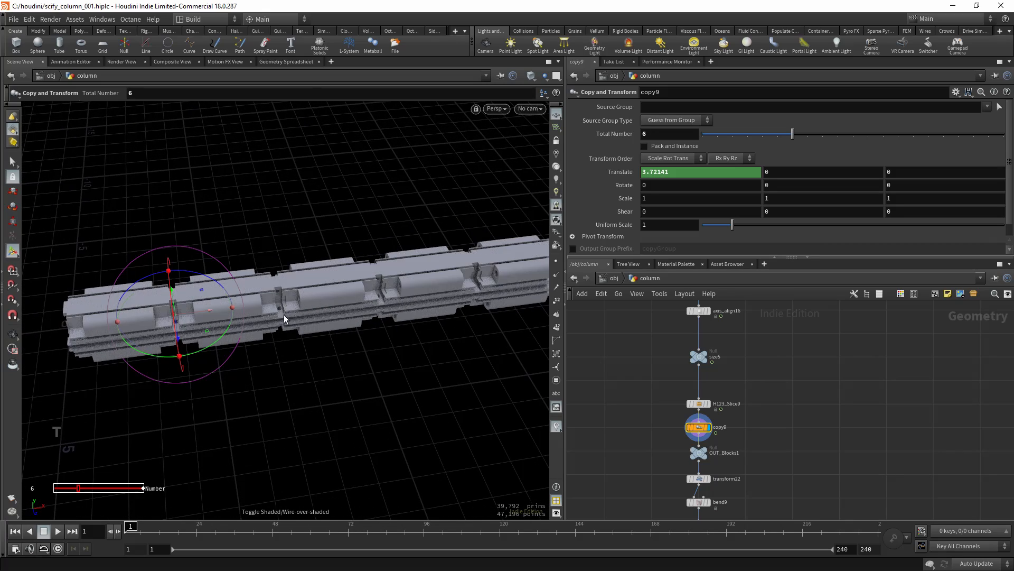
drag(285, 318, 545, 347)
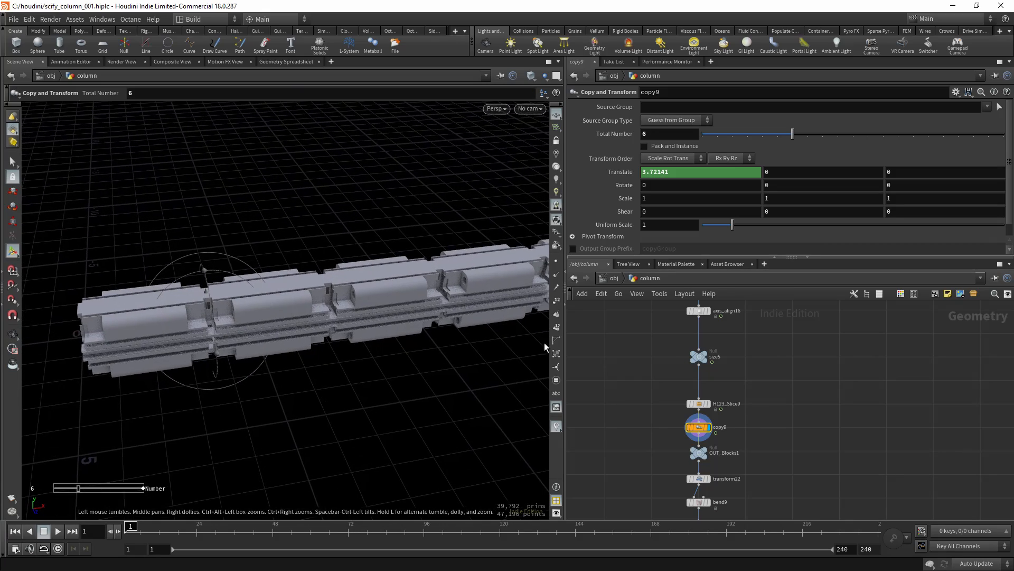
- Stretch the source block further on transform17 to a Y scale of about 2.75
middle_drag(657, 314, 666, 363)
click(710, 338)
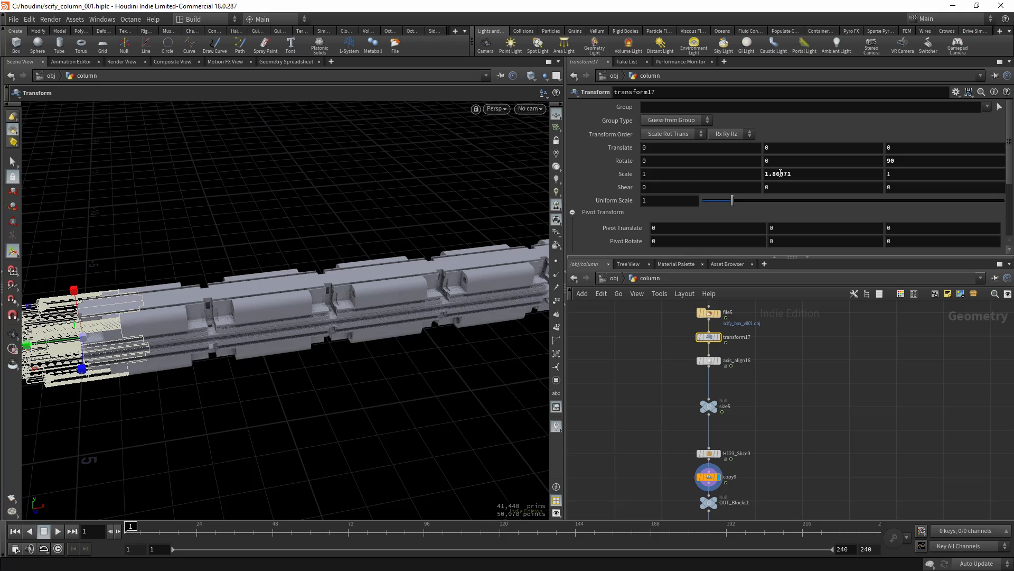
alt+scroll(319, 296, down, 5)
alt+middle_drag(314, 301, 214, 315)
alt+drag(223, 311, 224, 318)
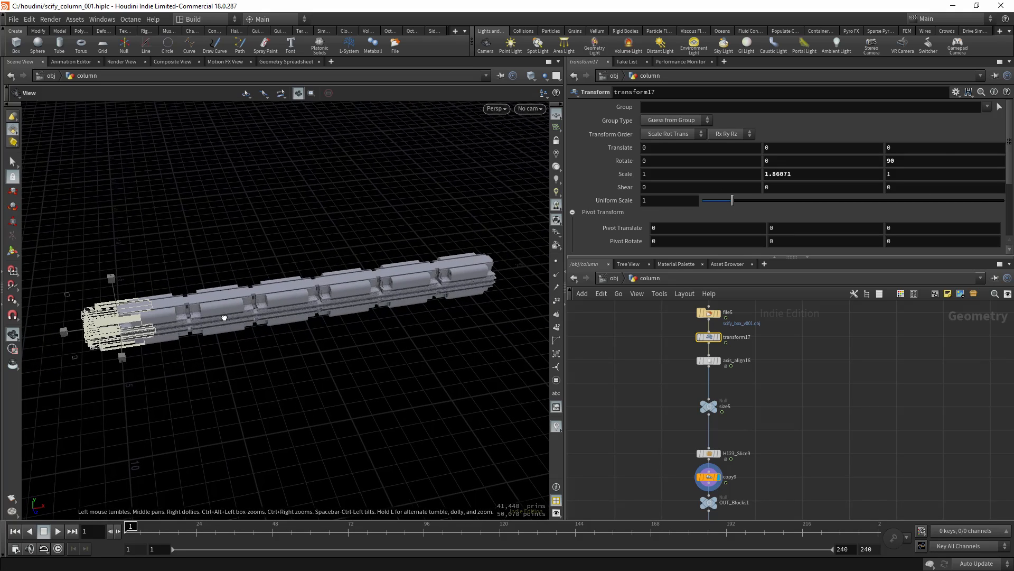
key(t)
drag(64, 334, 32, 336)
- Examine the stretched row of copies and reset transform17's Y scale to 1
alt+scroll(263, 290, down, 4)
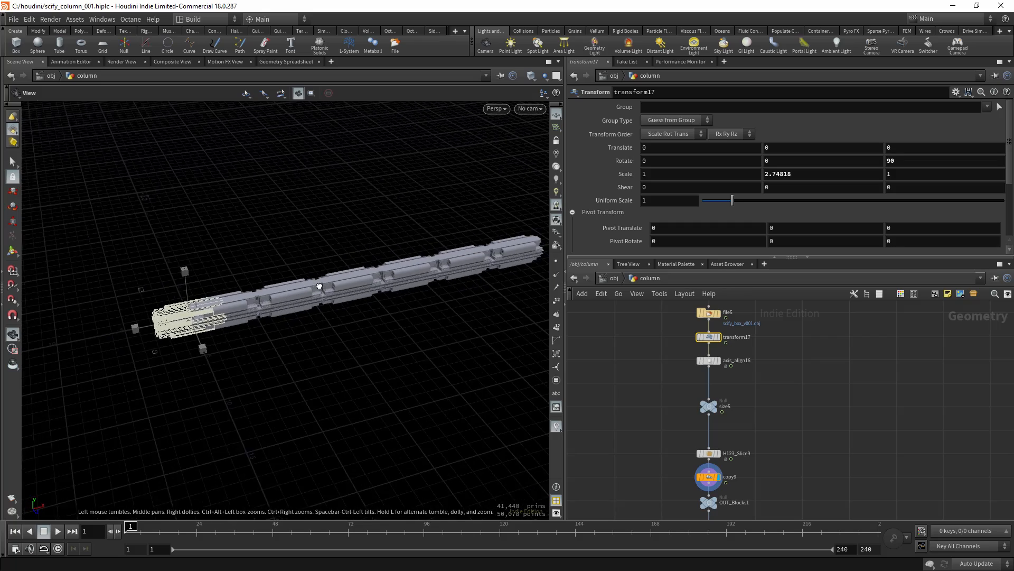
alt+drag(262, 290, 222, 296)
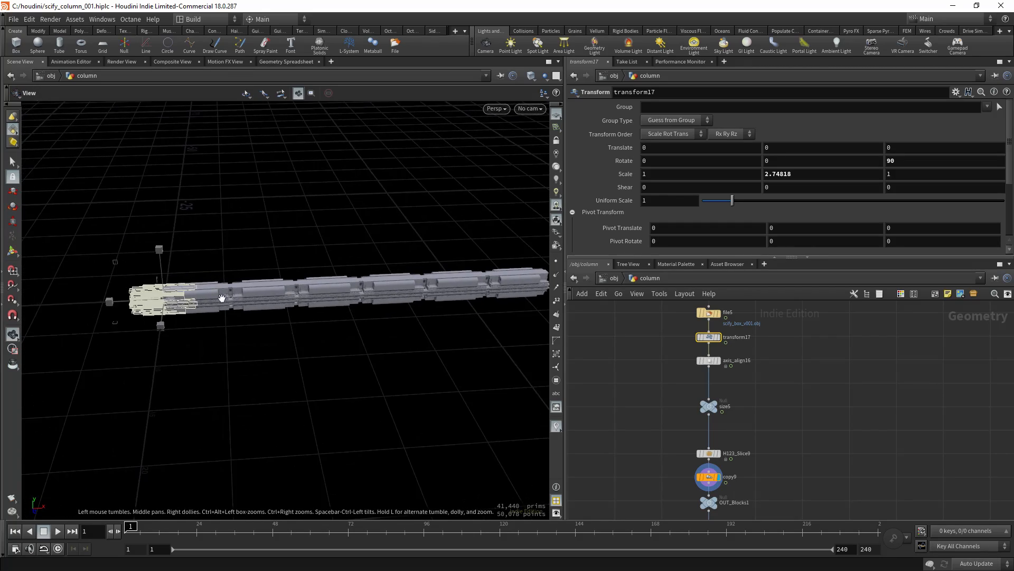
alt+right_drag(222, 297, 286, 294)
alt+drag(286, 294, 307, 308)
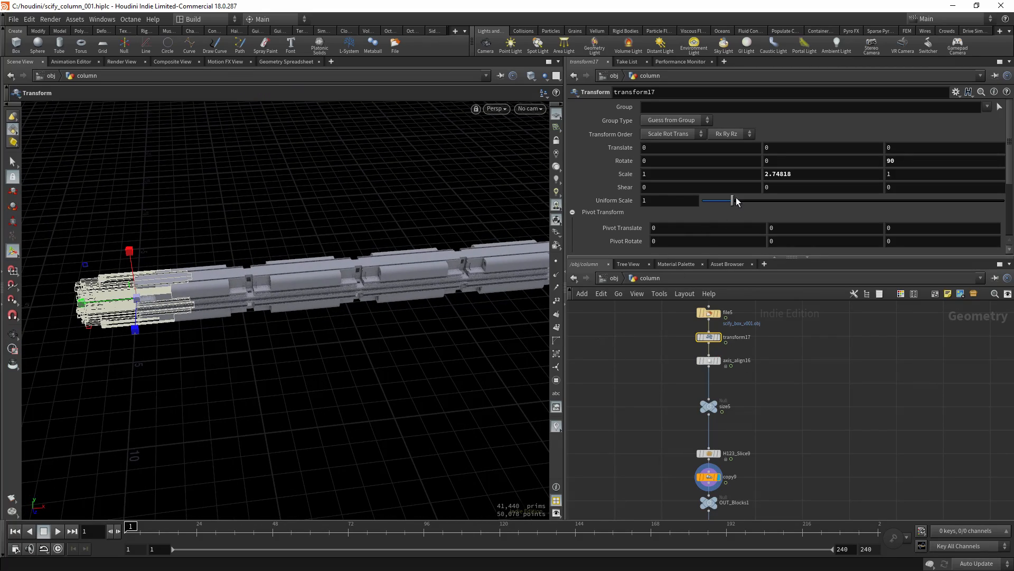
text(1)
key(Return)
- Display the OUT_Blocks1 null's output and examine the complete row of blocks
middle_drag(625, 406, 619, 341)
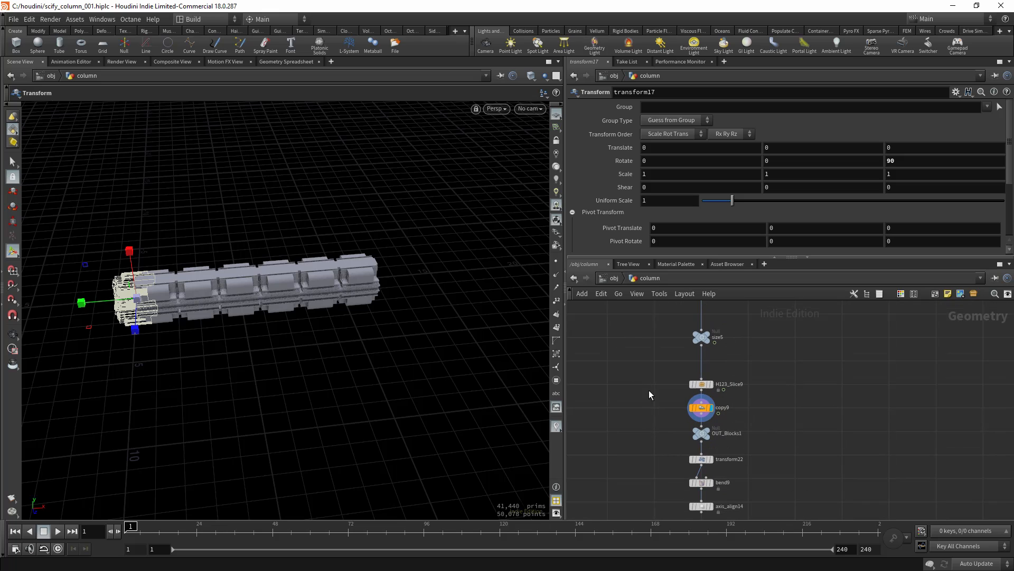
middle_drag(651, 430, 646, 376)
scroll(650, 372, up, 2)
click(696, 371)
click(703, 367)
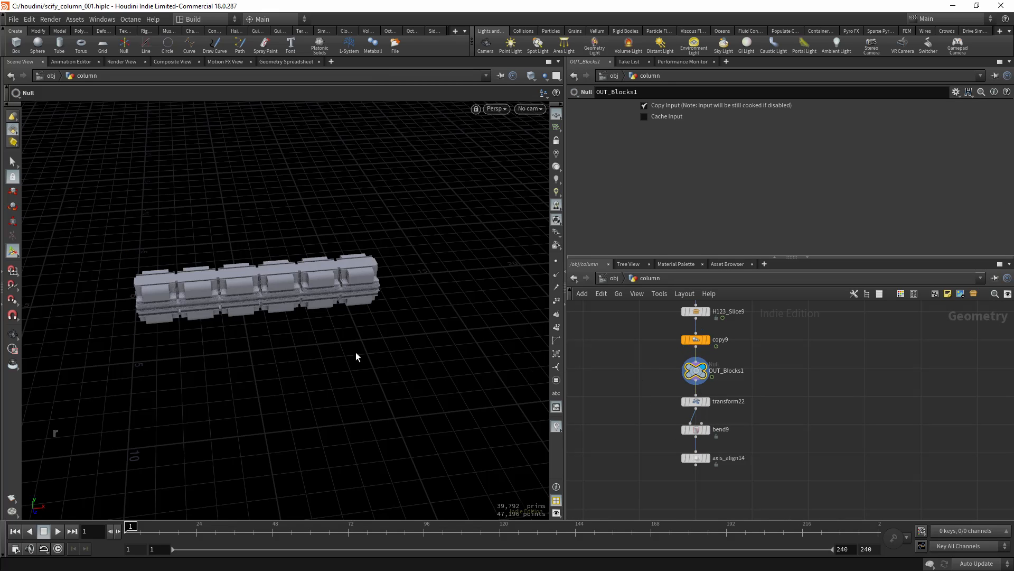
alt+drag(356, 352, 273, 311)
scroll(332, 330, up, 4)
scroll(333, 338, down, 3)
alt+middle_drag(274, 312, 251, 313)
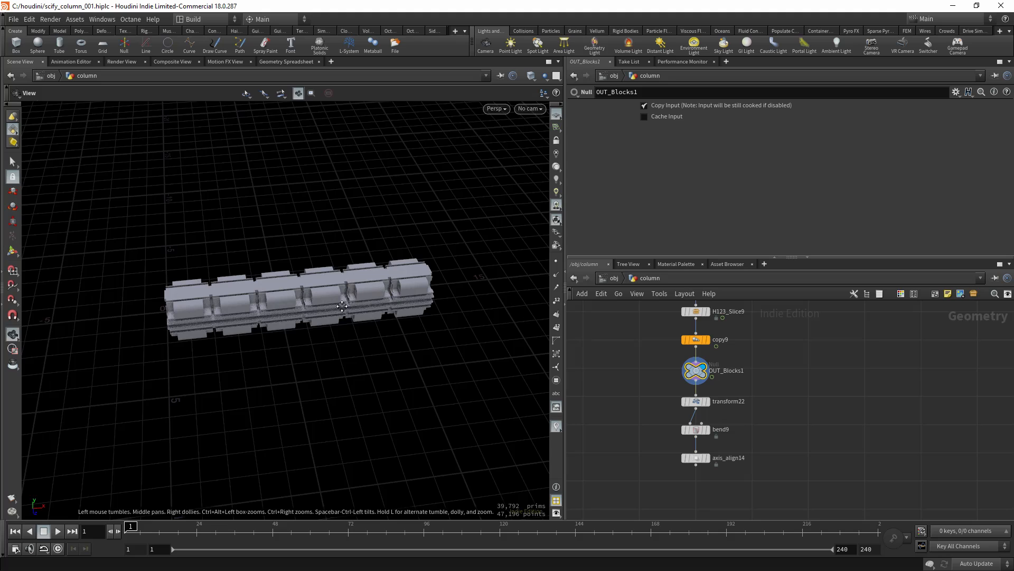
scroll(304, 307, down, 2)
alt+drag(305, 307, 297, 296)
- Display the outputs of transform22 and bend9 to examine how the rotated row bends into a ring
drag(703, 406, 703, 407)
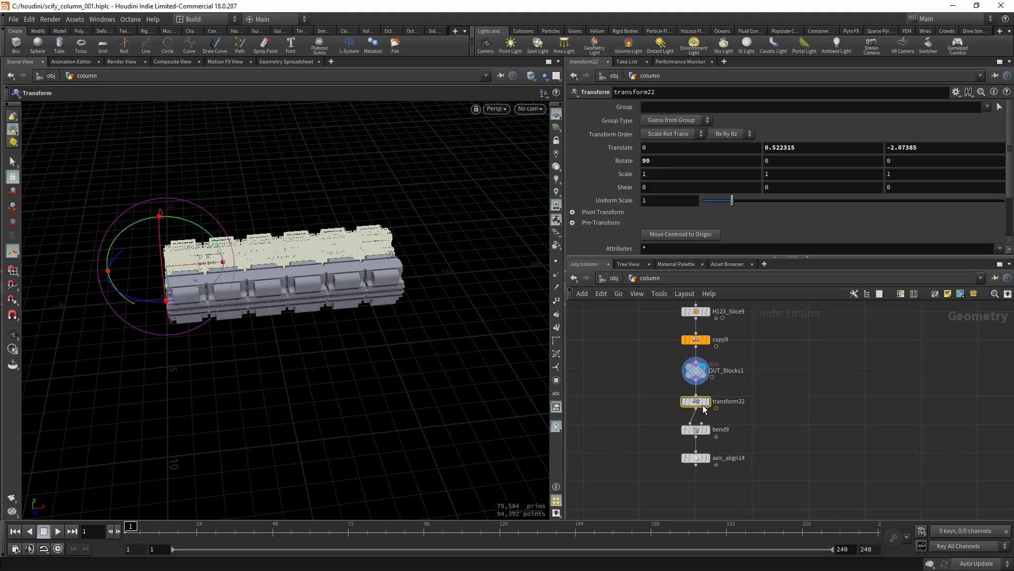
key(r)
scroll(229, 359, down, 2)
alt+drag(229, 360, 271, 345)
drag(659, 418, 725, 442)
key(r)
alt+middle_drag(249, 354, 267, 340)
scroll(267, 341, up, 5)
alt+drag(268, 341, 311, 355)
- Bypass and re-enable transform22 to compare the bent ring with and without it, and undo the stray handle change
drag(649, 387, 726, 413)
key(q)
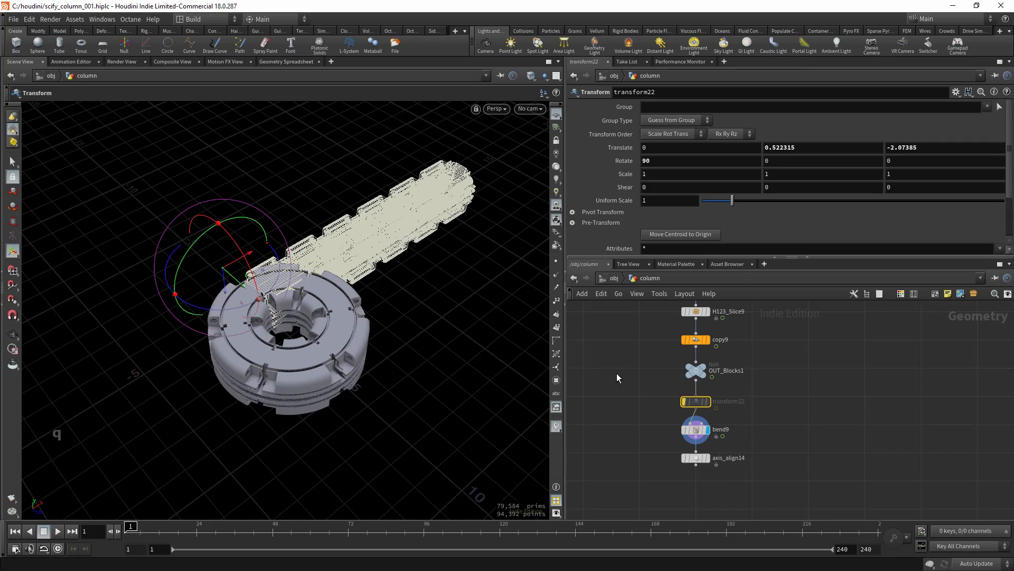
alt+drag(237, 297, 267, 339)
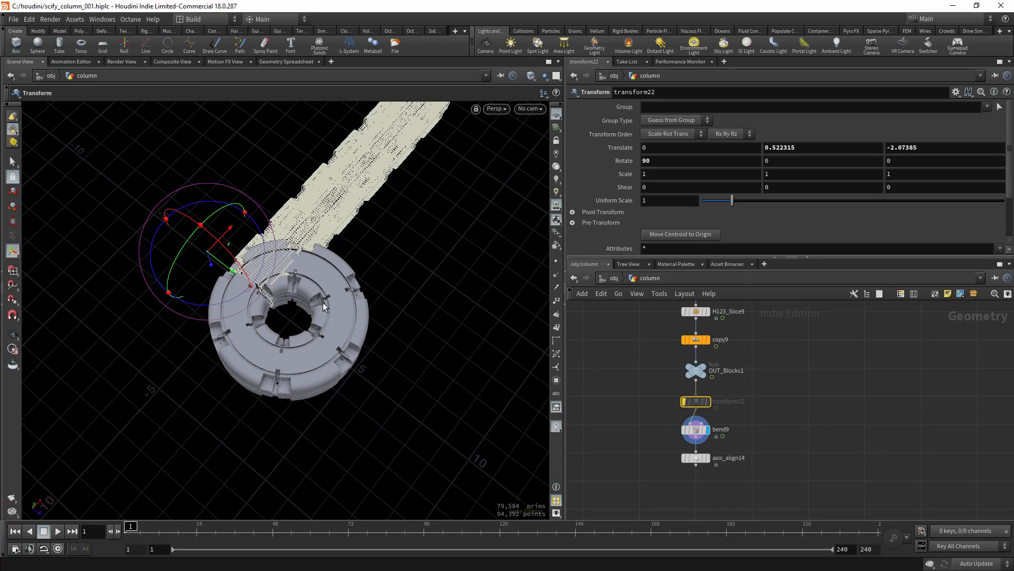
scroll(305, 299, down, 3)
alt+drag(305, 299, 318, 280)
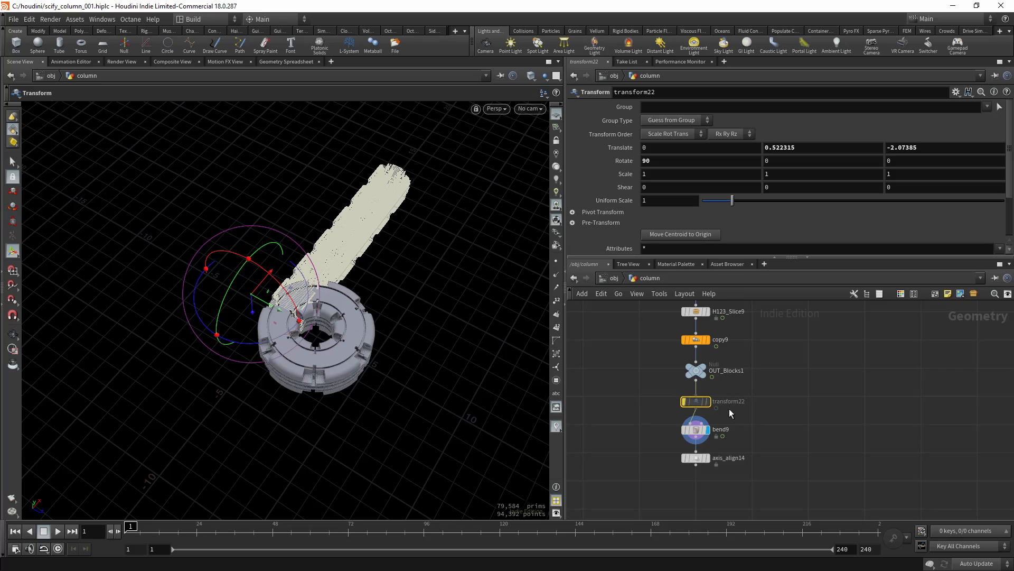
key(q)
scroll(269, 329, down, 2)
alt+drag(269, 329, 236, 303)
key(ctrl+z)
- Flatten the row on transform22 to a Y scale of about 0.48 and rotate it to about 94.4 degrees in X
alt+drag(310, 316, 344, 309)
scroll(344, 309, up, 1)
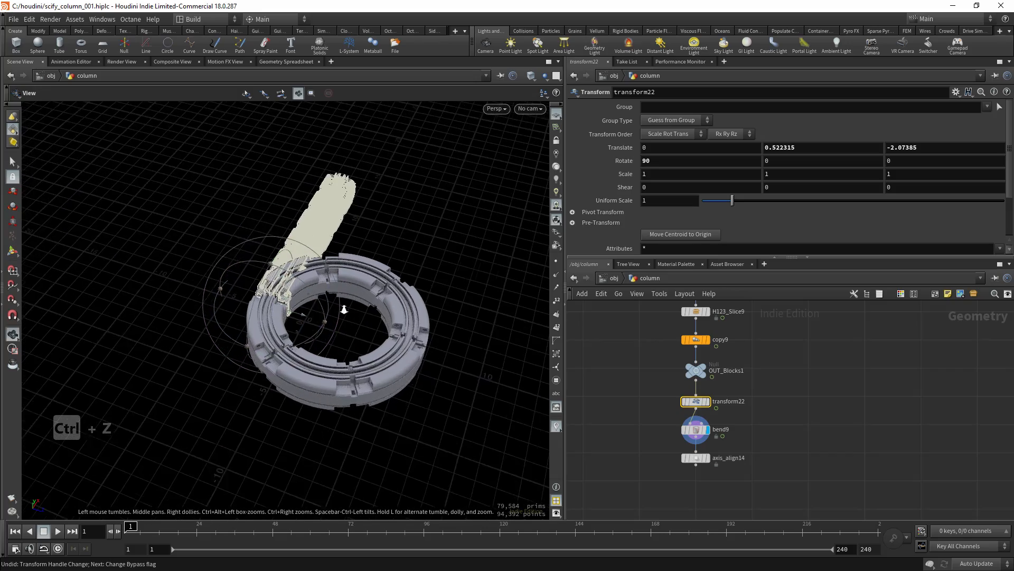
alt+right_drag(344, 309, 338, 320)
alt+middle_drag(339, 320, 280, 335)
drag(219, 274, 223, 299)
alt+drag(223, 299, 205, 231)
key(r)
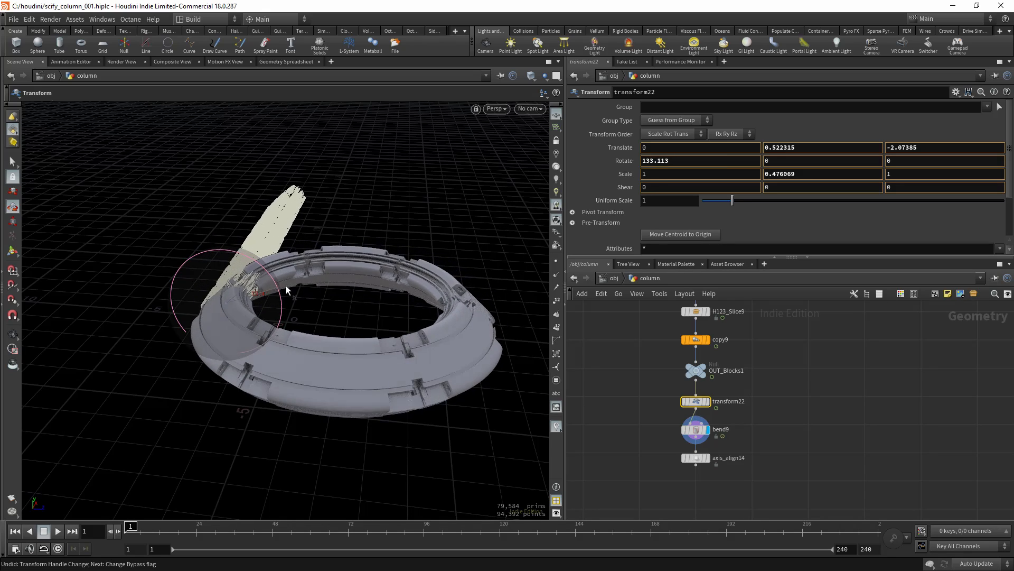
drag(244, 251, 245, 252)
alt+drag(246, 252, 265, 340)
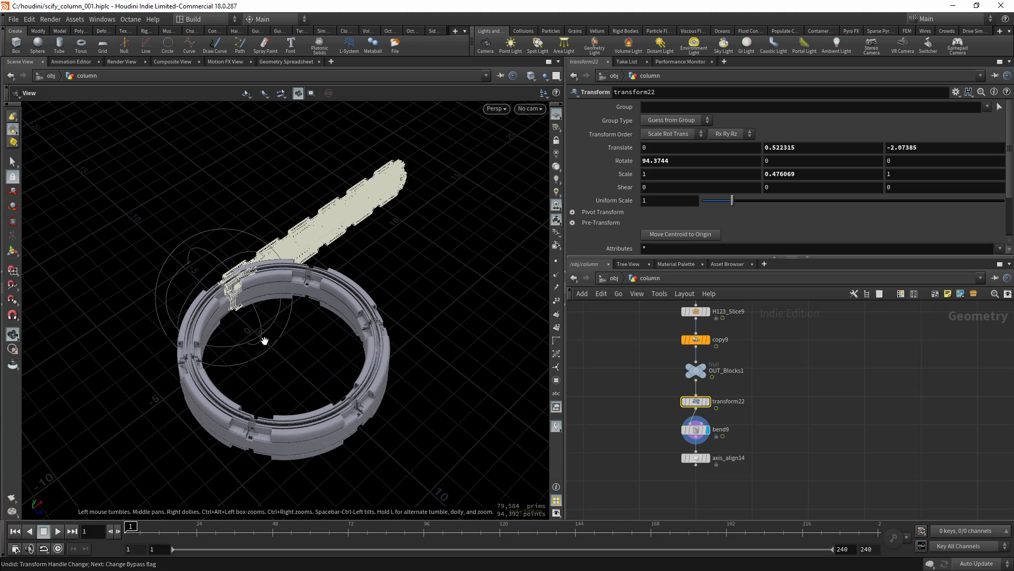
- Set copy9's total number of copies to 11 to enlarge the bent ring
click(700, 340)
drag(810, 136, 867, 136)
click(642, 412)
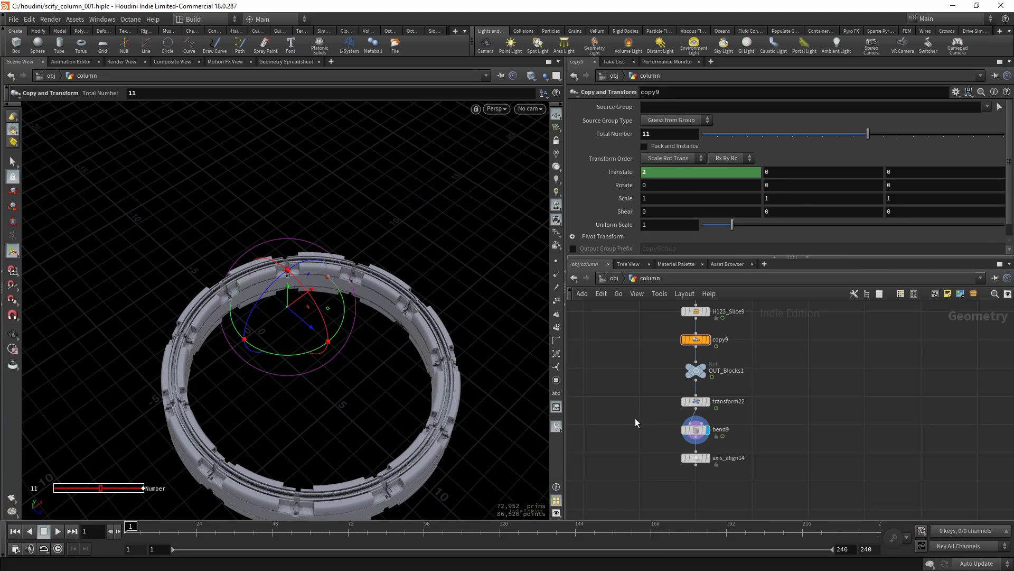
middle_drag(635, 417, 629, 367)
alt+right_drag(297, 333, 273, 310)
drag(295, 316, 305, 289)
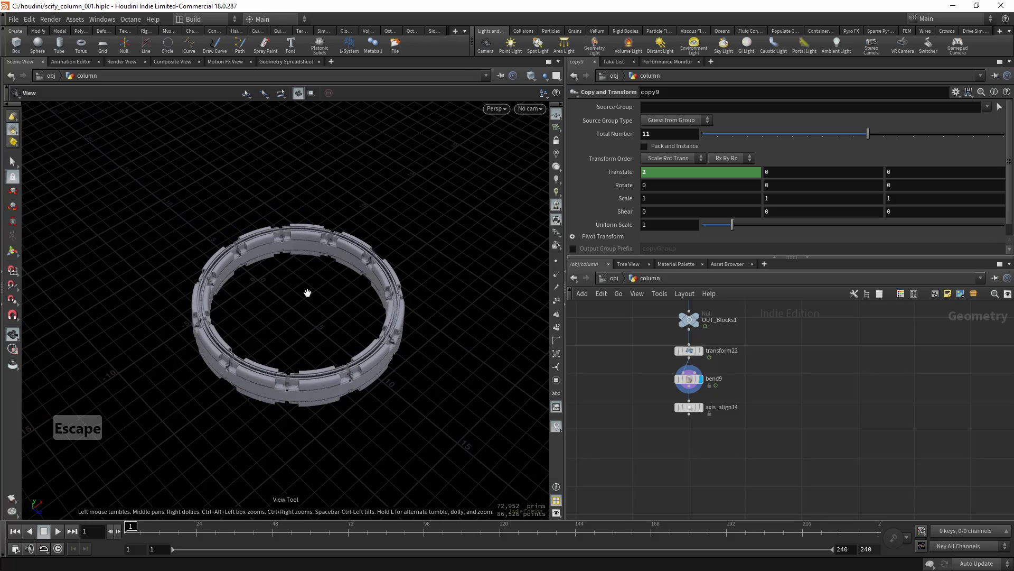
- Display the axis_align14 node's output and examine the centered ring from above and from the side
click(692, 410)
key(r)
right_drag(321, 297, 246, 294)
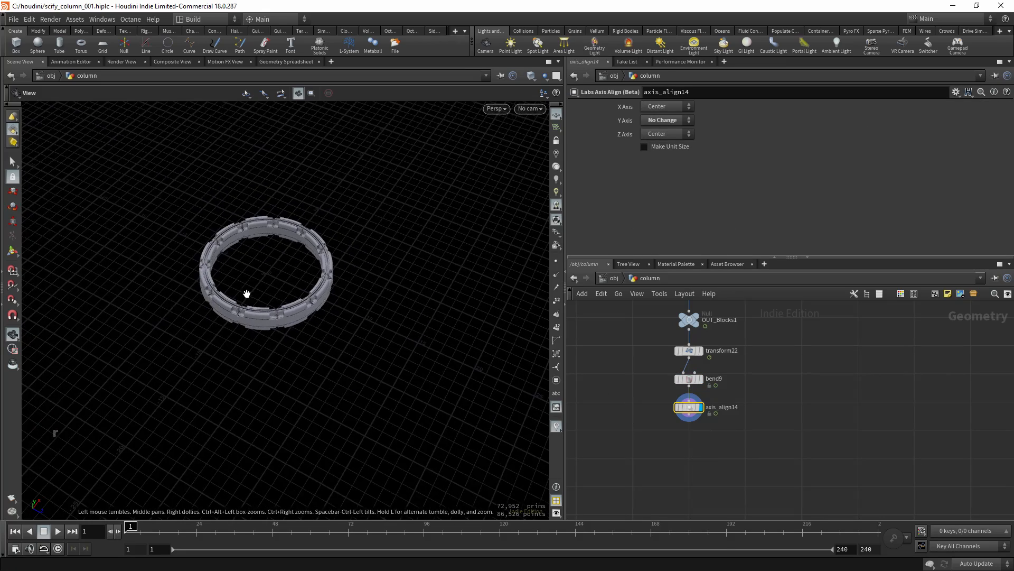
middle_drag(247, 294, 297, 327)
right_drag(296, 327, 378, 338)
drag(378, 338, 299, 285)
right_drag(338, 309, 388, 328)
drag(388, 328, 333, 274)
right_drag(529, 411, 370, 338)
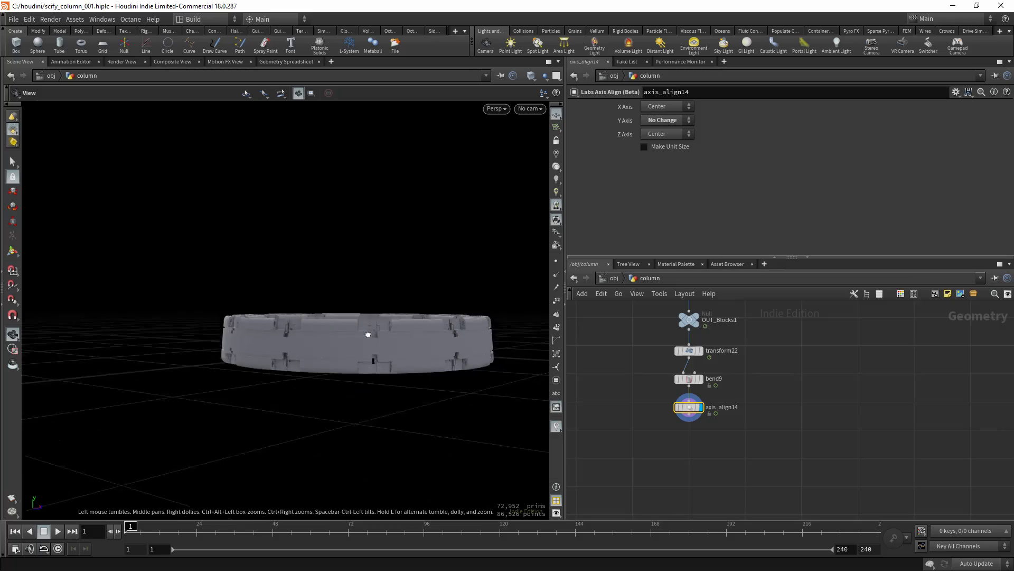
drag(369, 338, 421, 363)
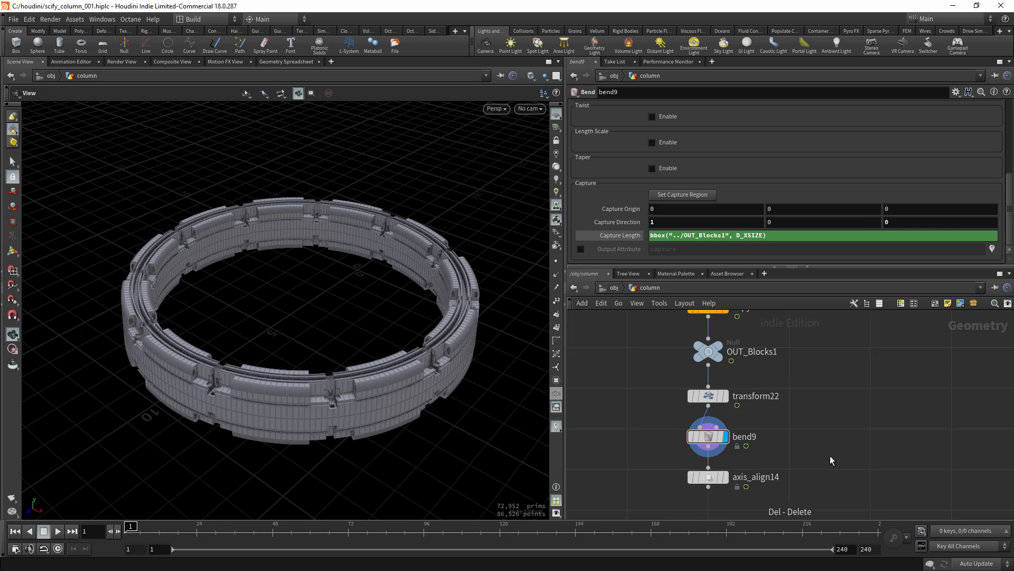
- Add a second Bend node beside bend9, feed it from transform22, and display its output with its handle shown
key(Tab)
text(bend)
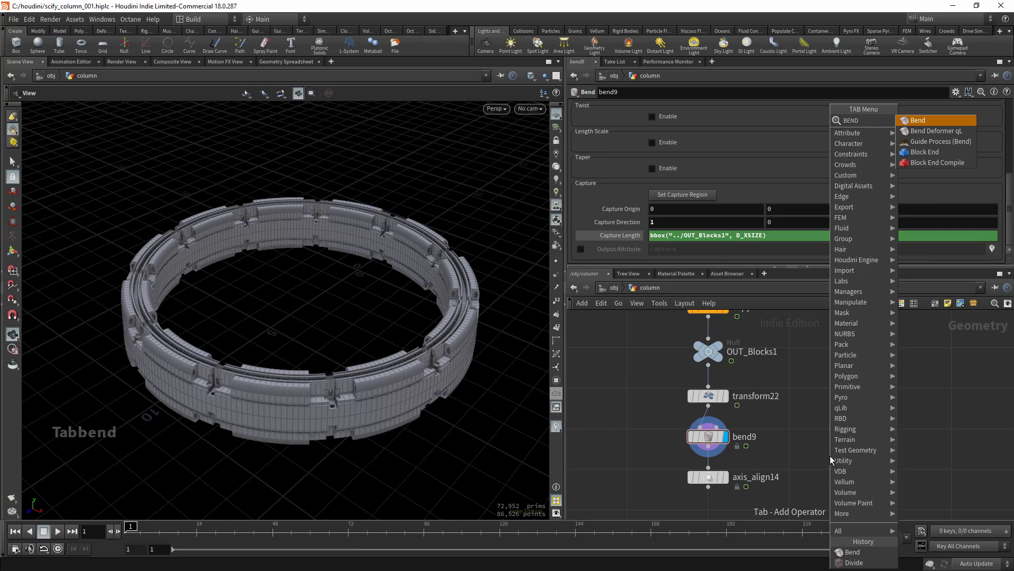
key(Return)
key(Return)
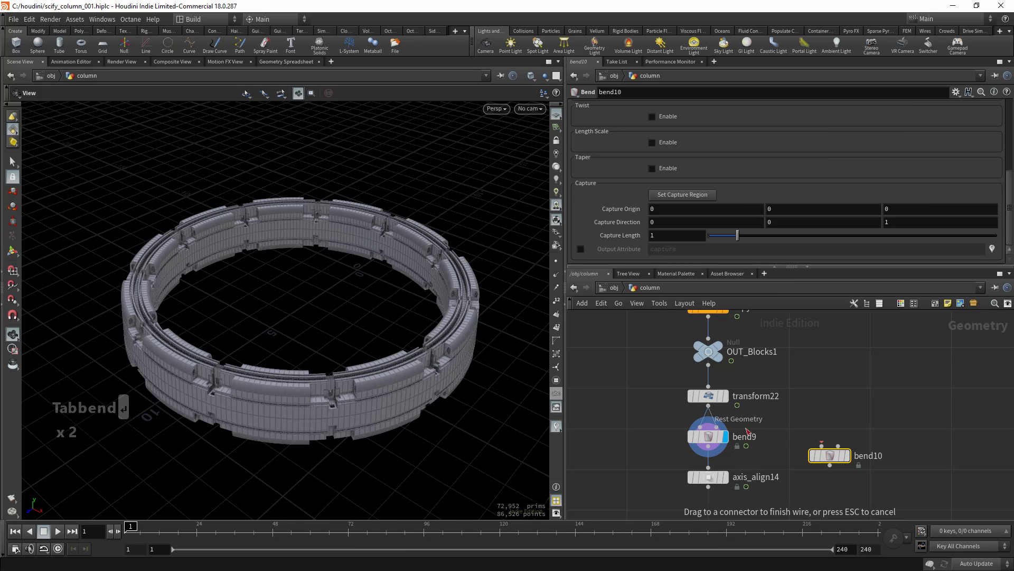
key(r)
drag(265, 267, 449, 392)
scroll(276, 239, up, 3)
key(Return)
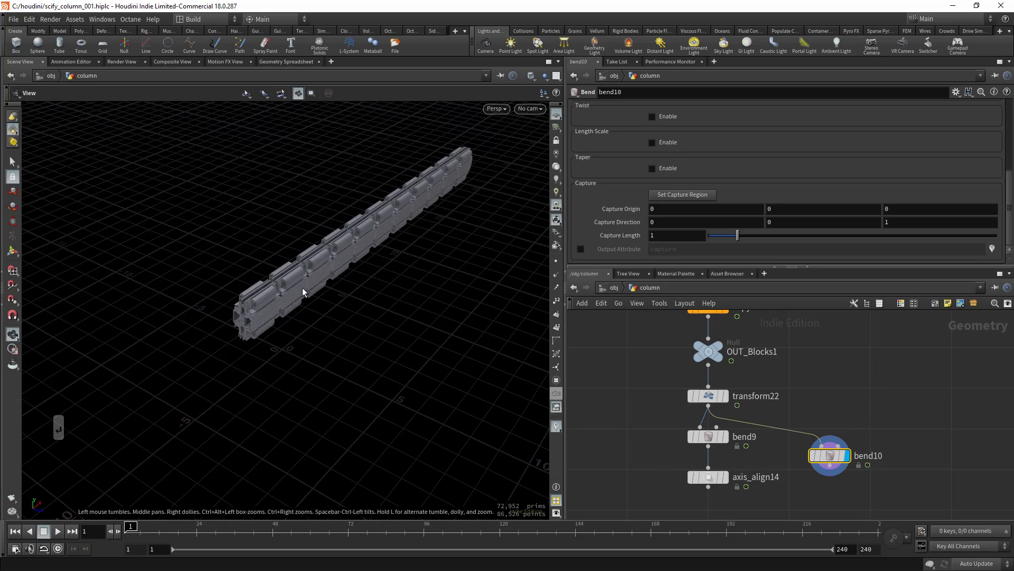
scroll(288, 290, up, 4)
alt+drag(268, 315, 296, 322)
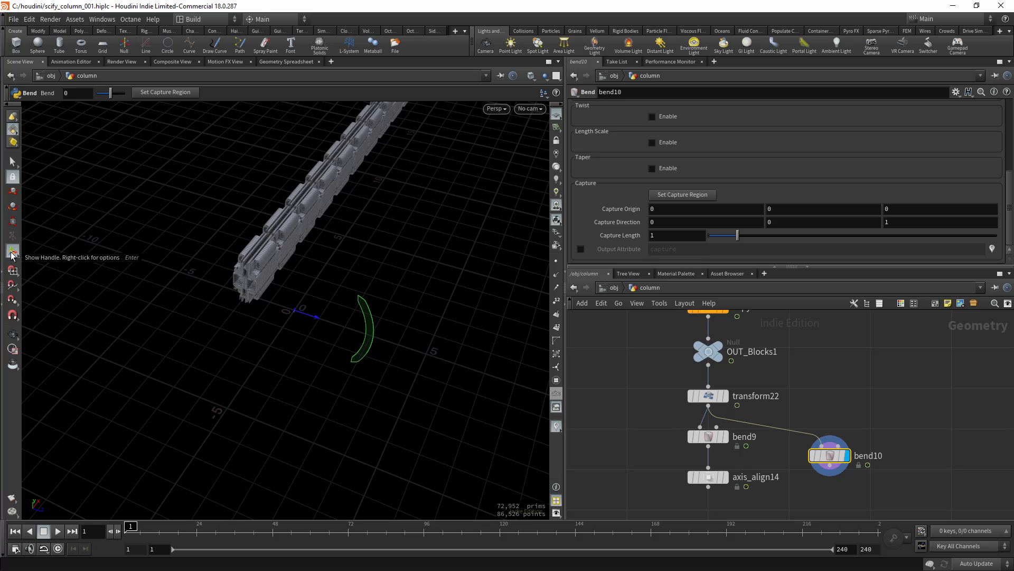
alt+drag(243, 304, 299, 315)
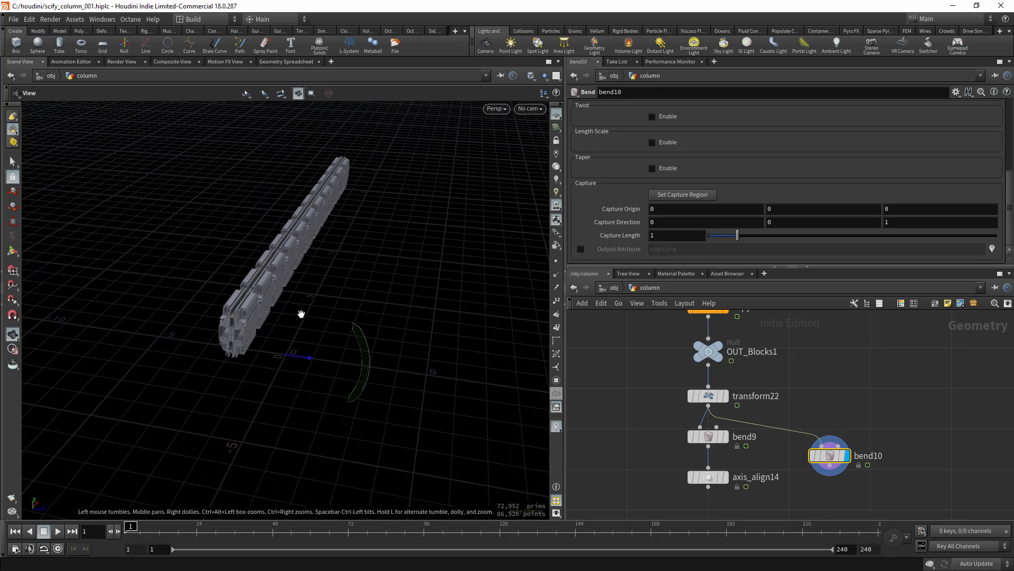
alt+drag(226, 354, 348, 356)
drag(336, 309, 306, 341)
key(ctrl+z)
- Show bend10's capture handle and cycle the capture axis to the direction 1, 0, 0 along the row of blocks
right_click(305, 346)
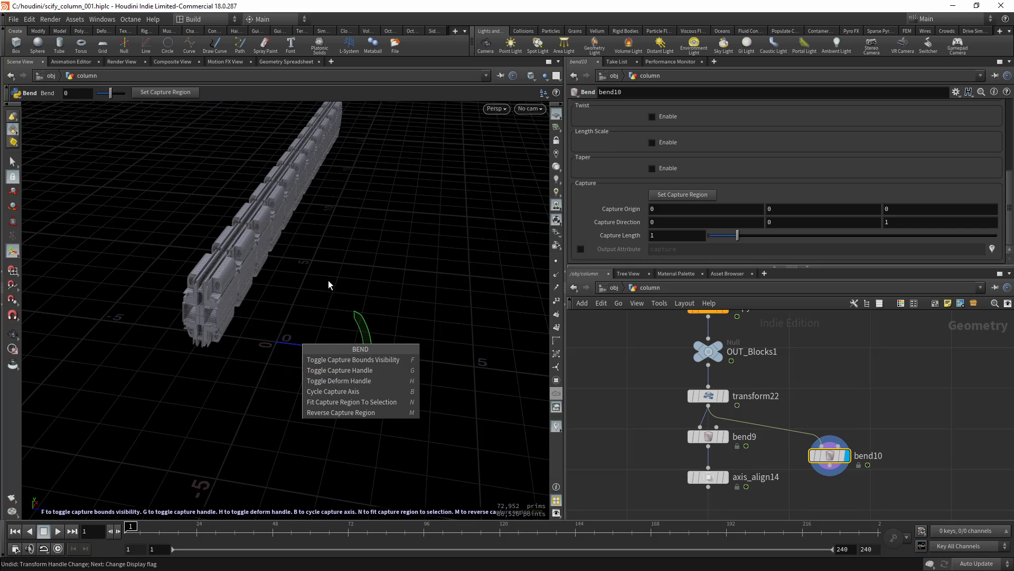
key(g)
alt+drag(307, 318, 446, 333)
key(Escape)
key(Return)
key(b)
key(Escape)
key(Return)
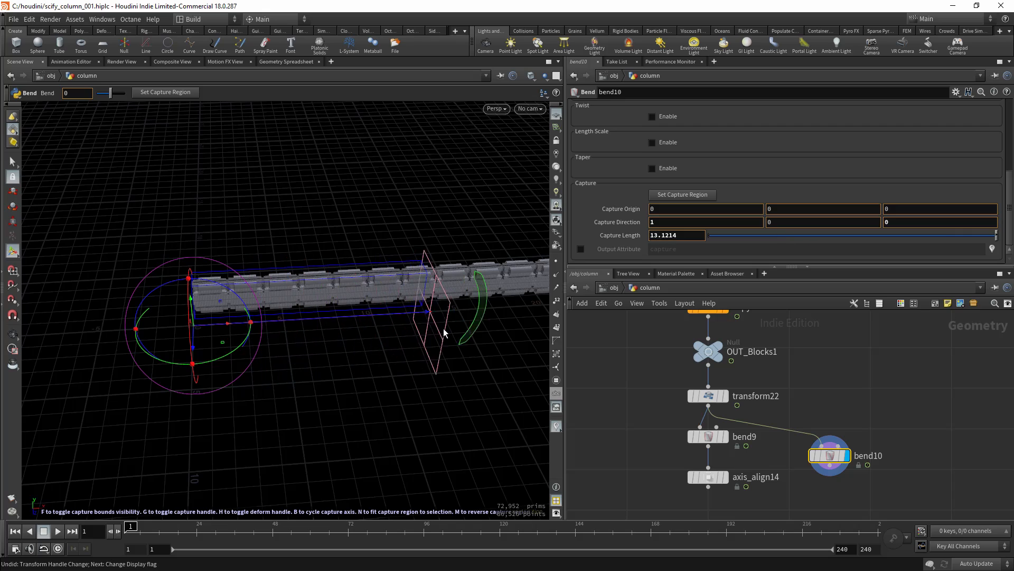
- Extend bend10's capture region to a length of about 22.3 so it spans the whole row of blocks
alt+middle_drag(446, 333, 317, 334)
alt+right_drag(317, 334, 222, 335)
alt+drag(221, 335, 424, 332)
key(Return)
alt+right_drag(418, 334, 337, 335)
alt+drag(317, 335, 359, 306)
drag(437, 249, 257, 301)
key(ctrl+z)
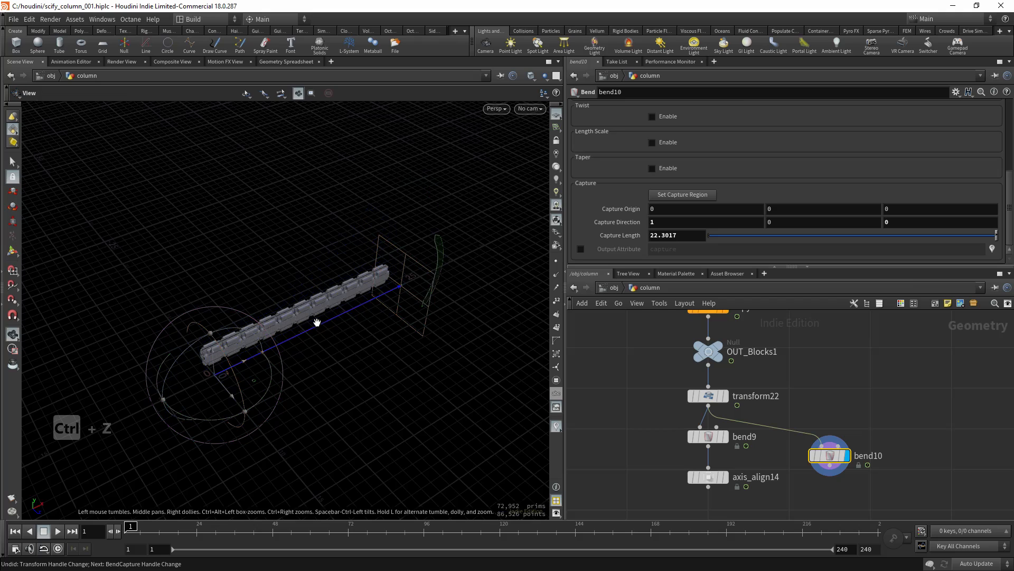
- Bend the row into a ring with bend10's handle and set its Bend angle to exactly 360
alt+drag(317, 322, 324, 404)
alt+right_drag(406, 288, 389, 303)
alt+drag(389, 303, 379, 316)
alt+middle_drag(378, 316, 342, 320)
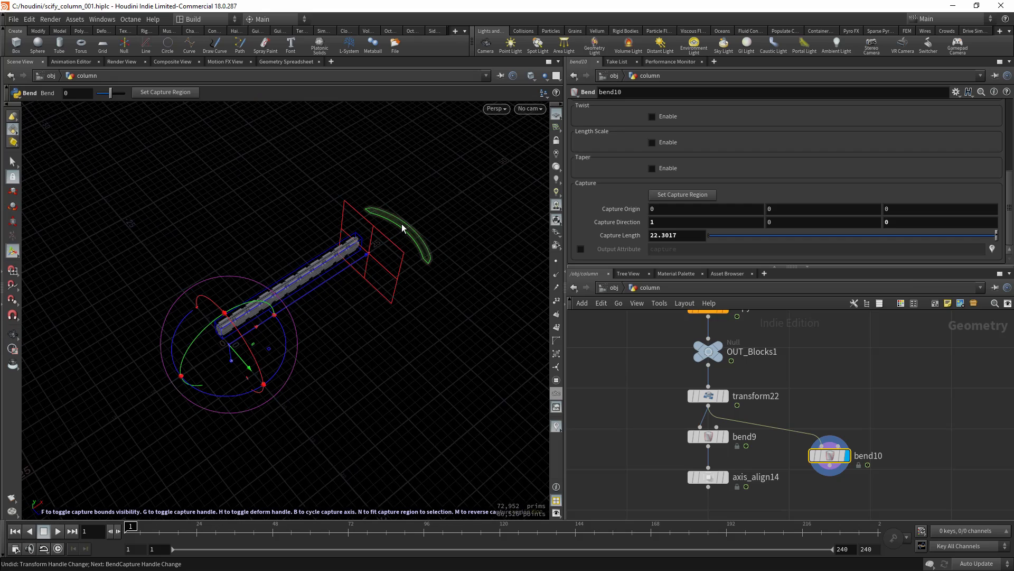
drag(402, 224, 284, 287)
scroll(812, 168, up, 7)
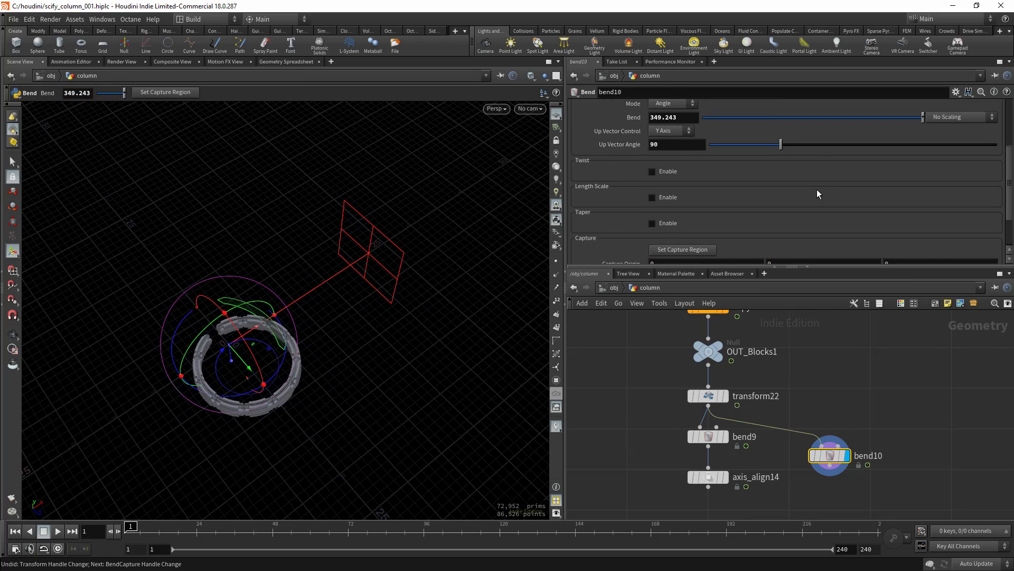
drag(682, 159, 653, 157)
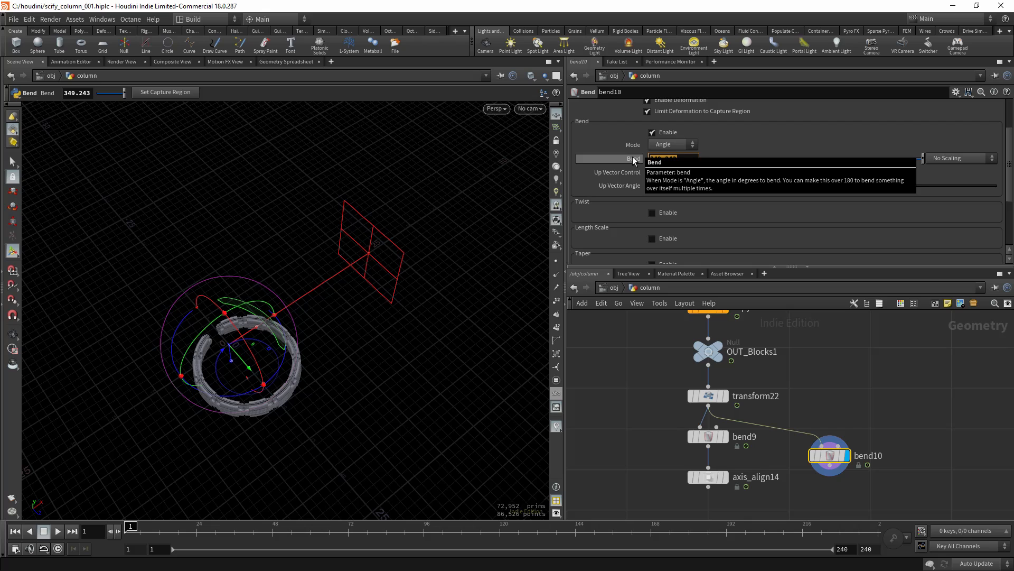
text(3066)
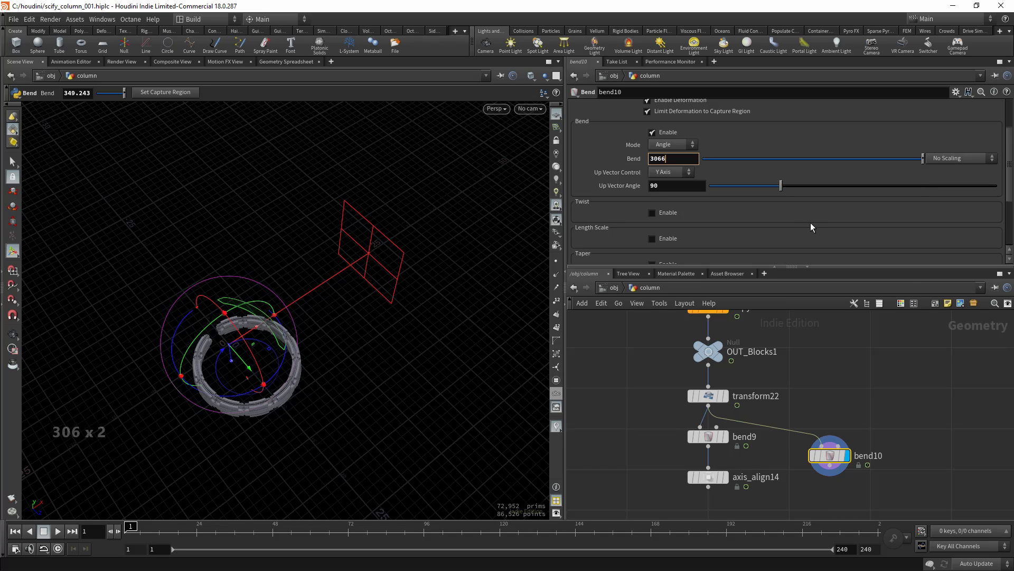
key(ctrl+a)
text(360)
key(Return)
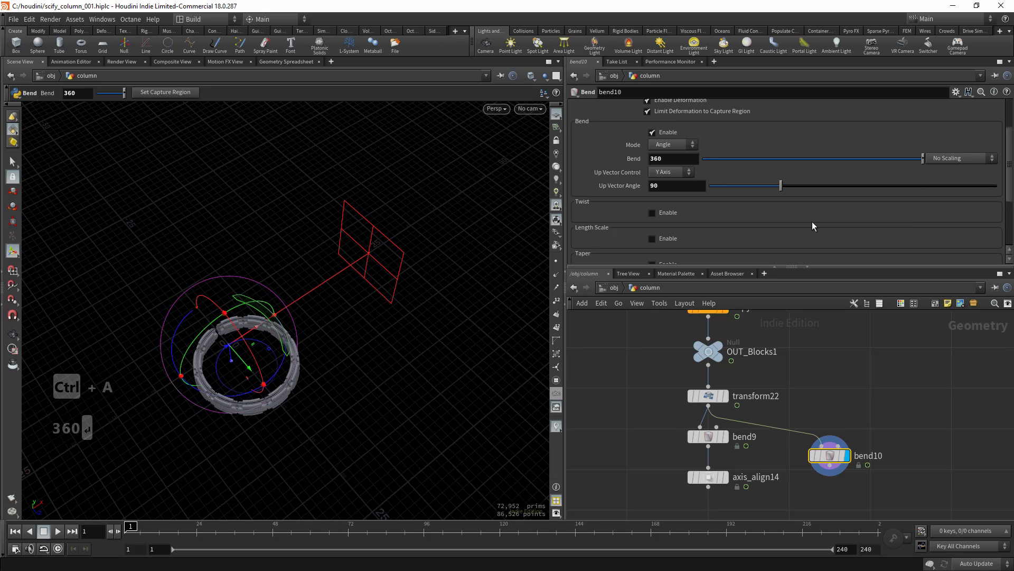
- Set copy9's total number of copies to 10 and examine the ring's ends
alt+right_drag(188, 316, 276, 346)
alt+drag(276, 347, 301, 327)
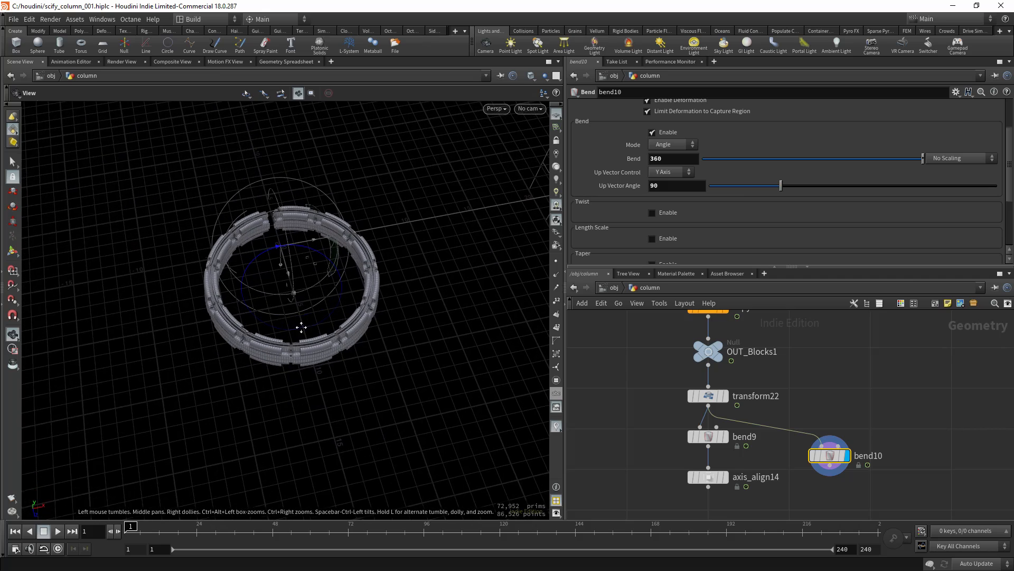
alt+right_drag(301, 327, 312, 240)
alt+drag(312, 240, 355, 290)
middle_drag(661, 351, 660, 441)
drag(662, 378, 754, 396)
middle_drag(712, 136, 659, 136)
alt+right_drag(233, 288, 256, 294)
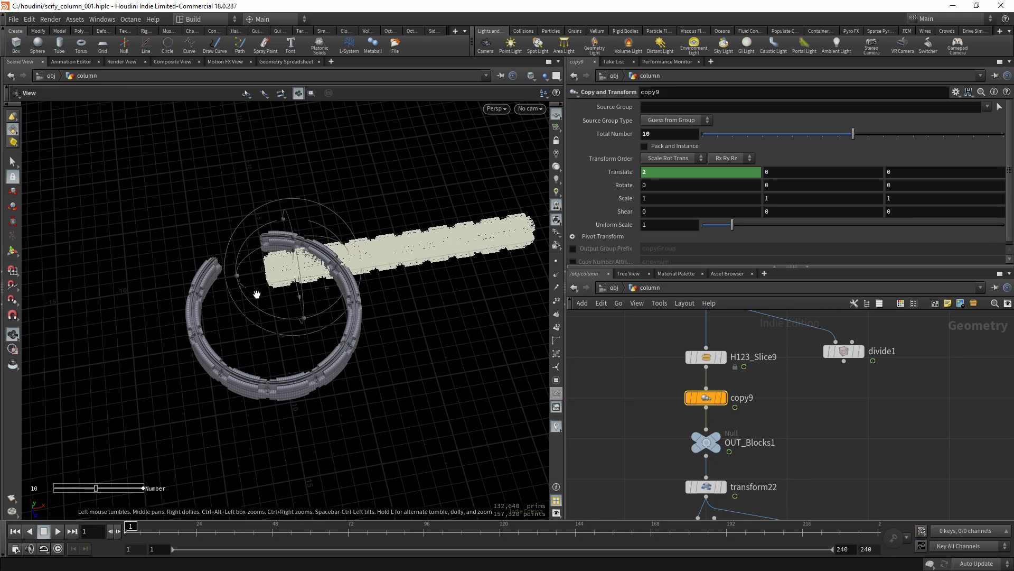
alt+drag(255, 295, 249, 288)
key(Escape)
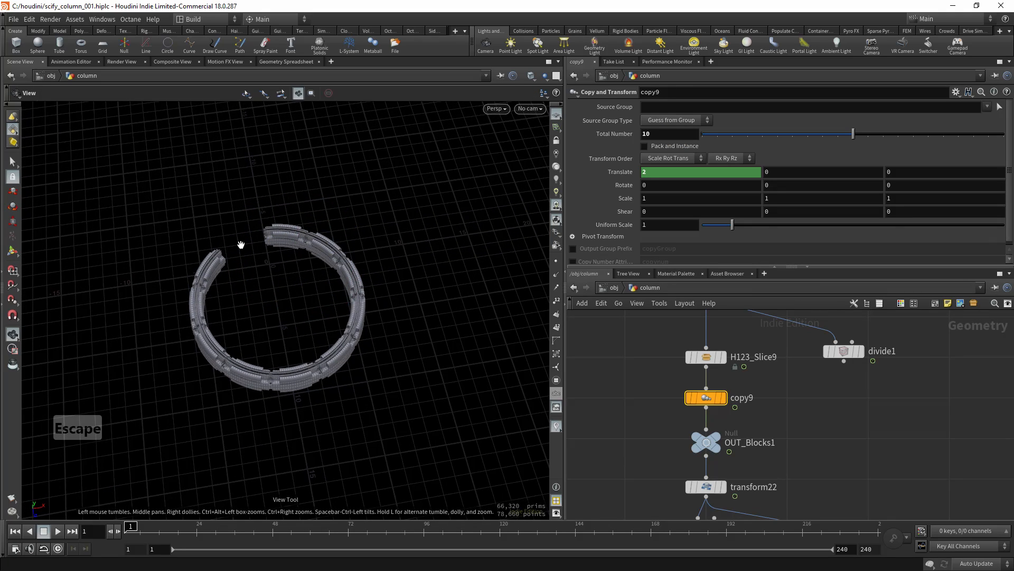
drag(241, 244, 258, 279)
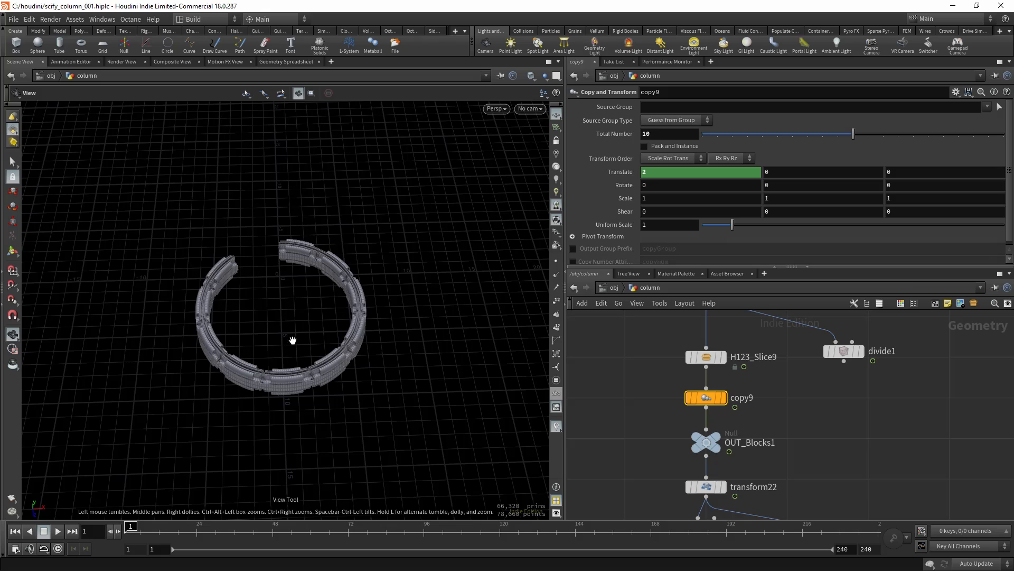
drag(369, 240, 322, 264)
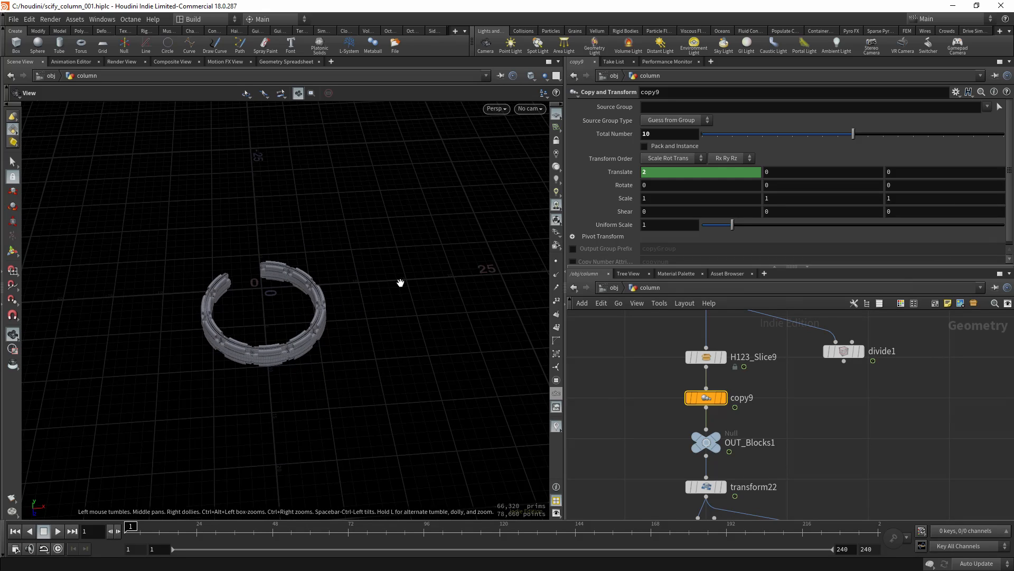
drag(400, 283, 328, 292)
- Copy the Capture Length expression from the bend9 node
scroll(643, 444, down, 2)
middle_drag(653, 482, 640, 435)
scroll(658, 445, up, 1)
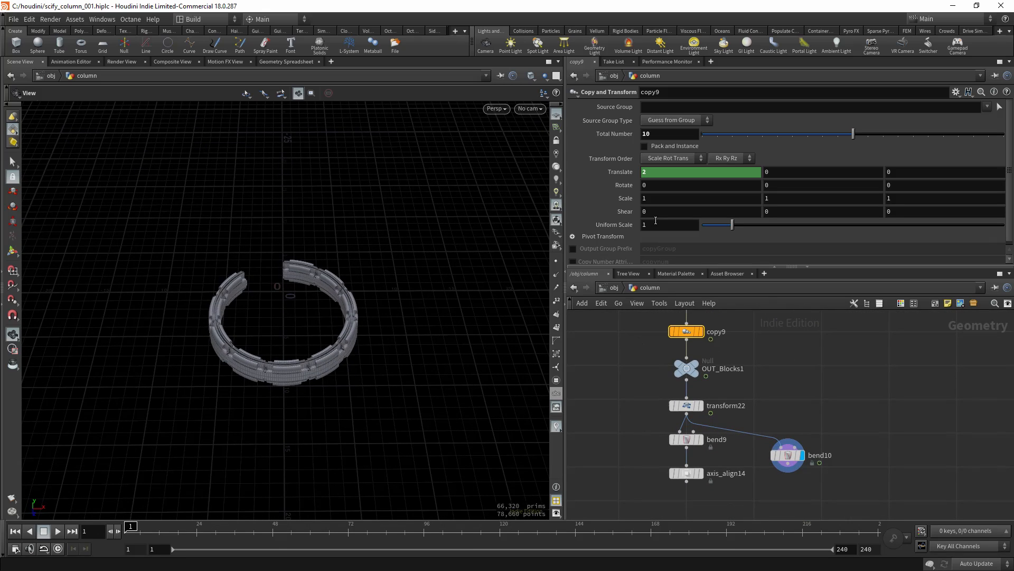
click(686, 439)
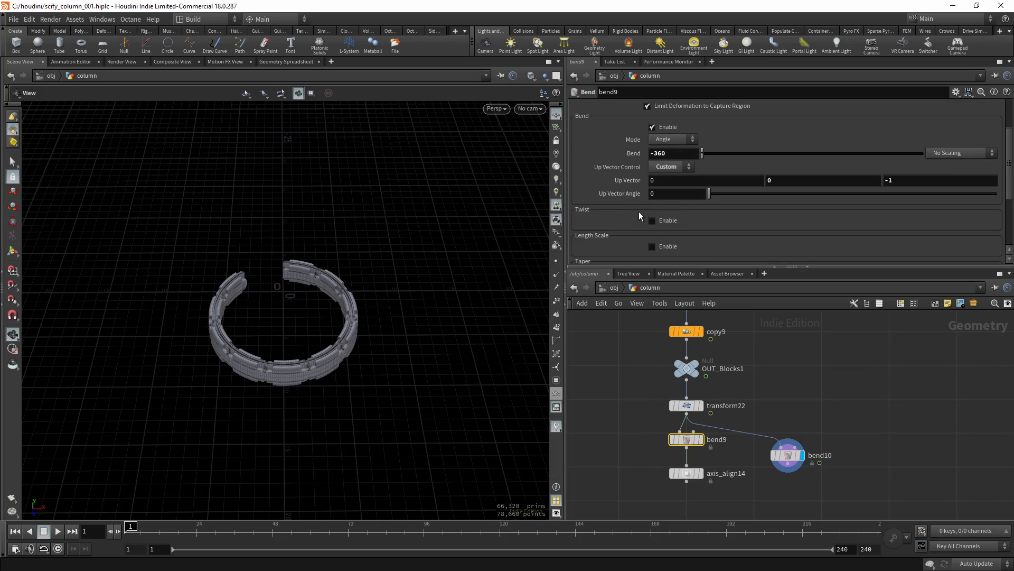
scroll(742, 192, down, 4)
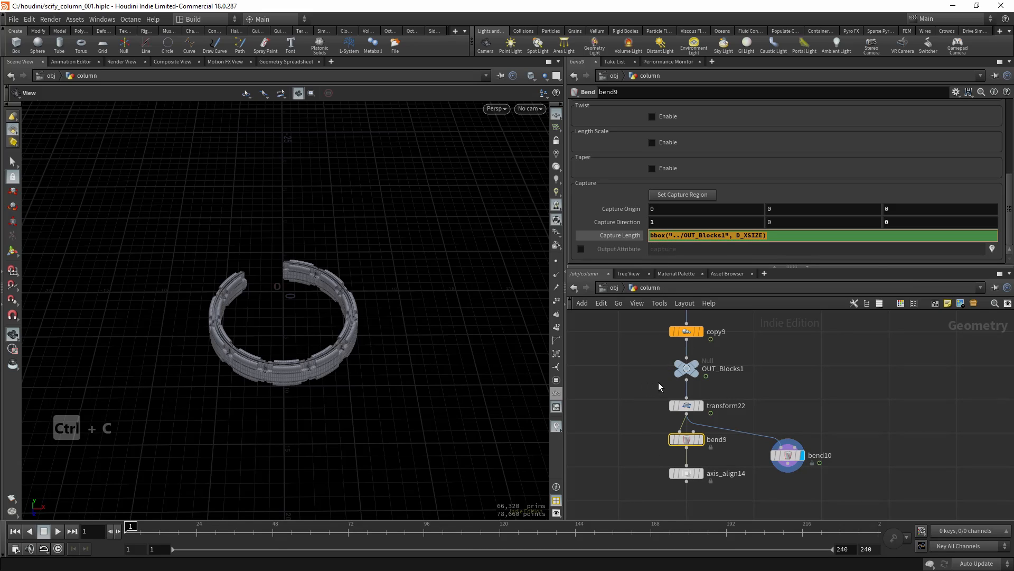
- Display the straight row at OUT_Blocks1 and review the bend9 expression that reads its X size
click(687, 368)
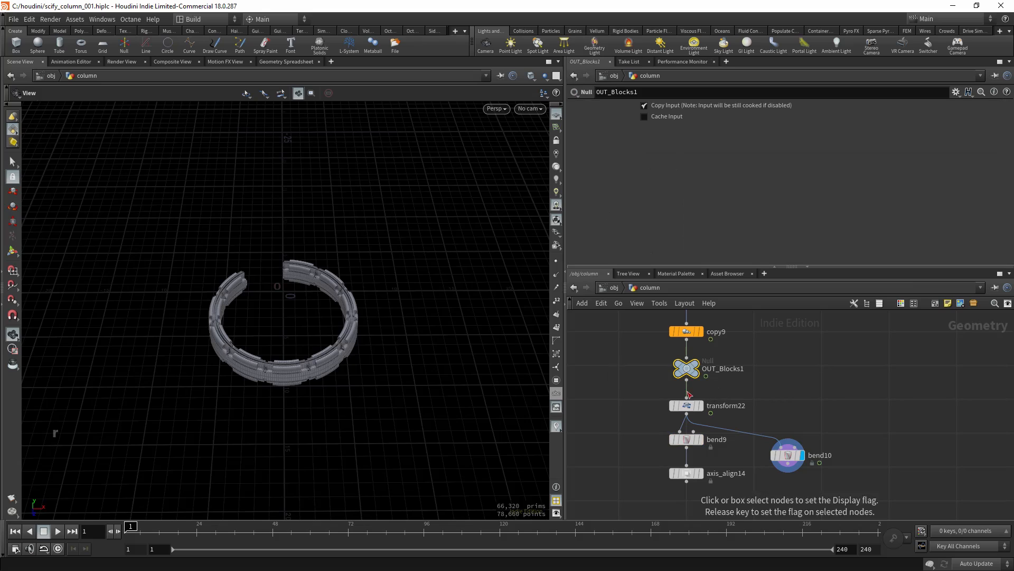
key(r)
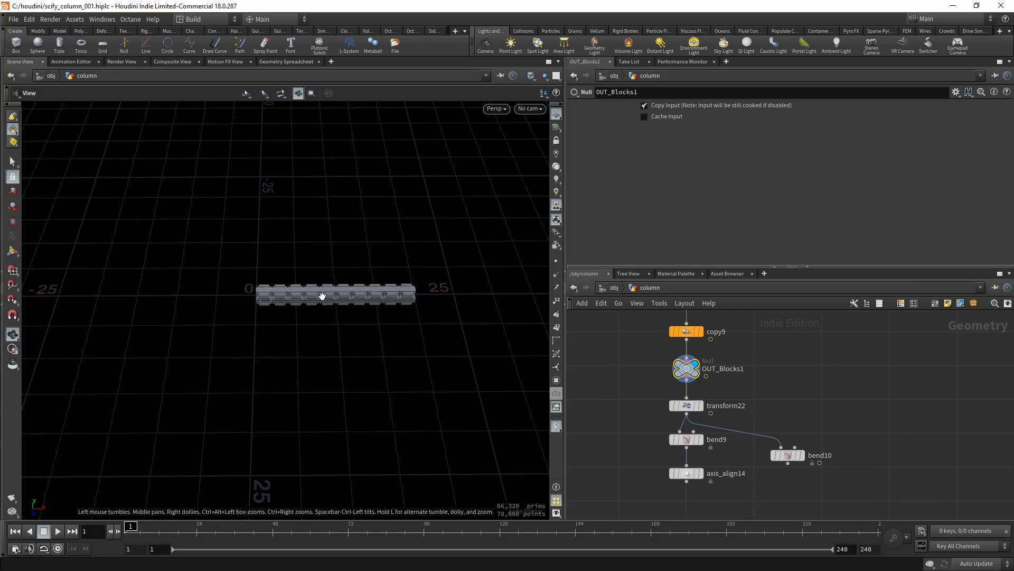
click(684, 439)
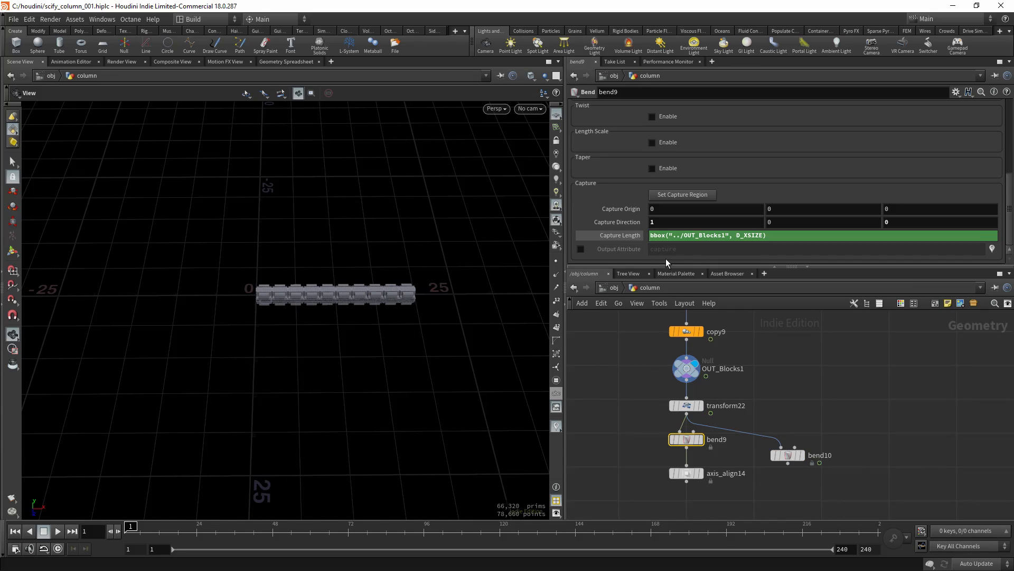
- Select bend10 again and display its output with the bend handle shown
click(801, 455)
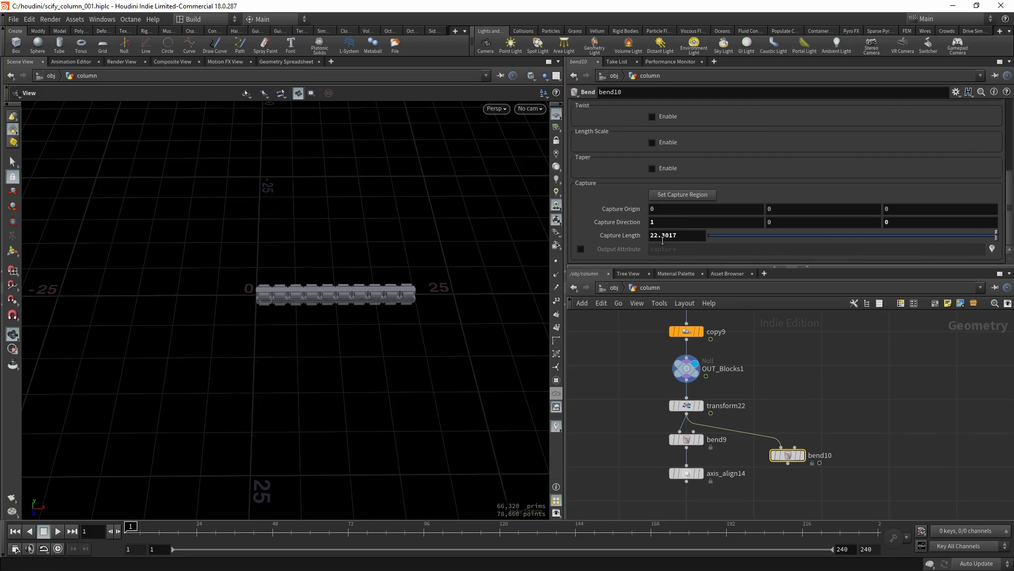
middle_drag(663, 240, 678, 234)
key(r)
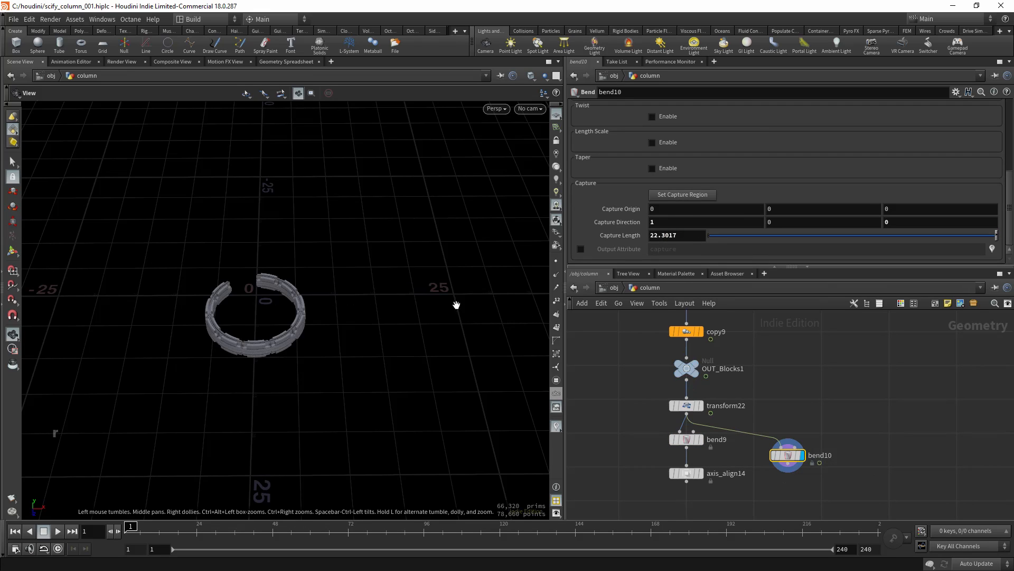
scroll(391, 306, up, 4)
mouse_move(391, 303)
mouse_down()
mouse_move(369, 308)
mouse_move(394, 307)
mouse_up()
key(Return)
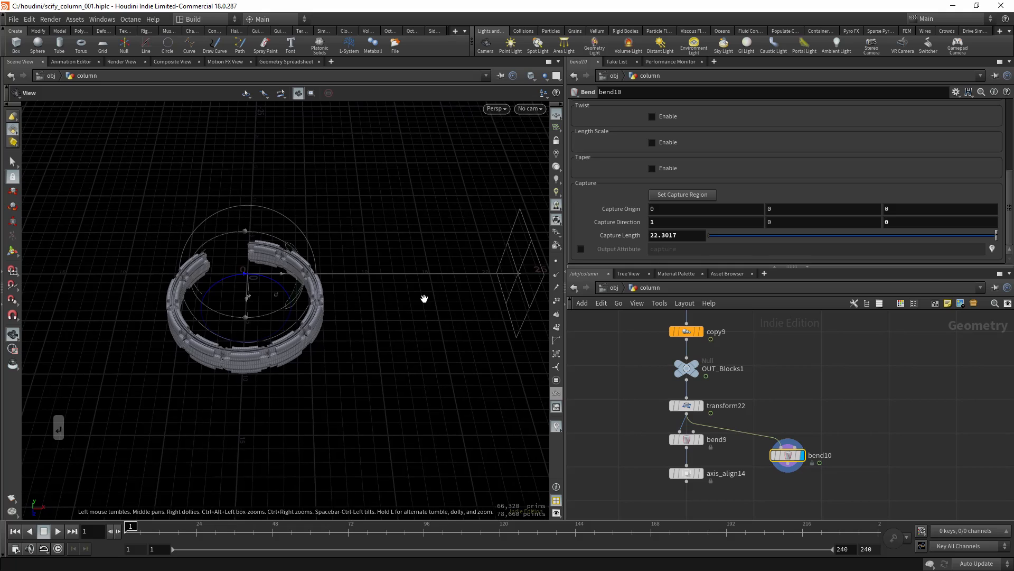
- Try shorter and longer capture lengths on bend10, ending at about 25.5
scroll(424, 296, down, 3)
middle_drag(681, 234, 680, 234)
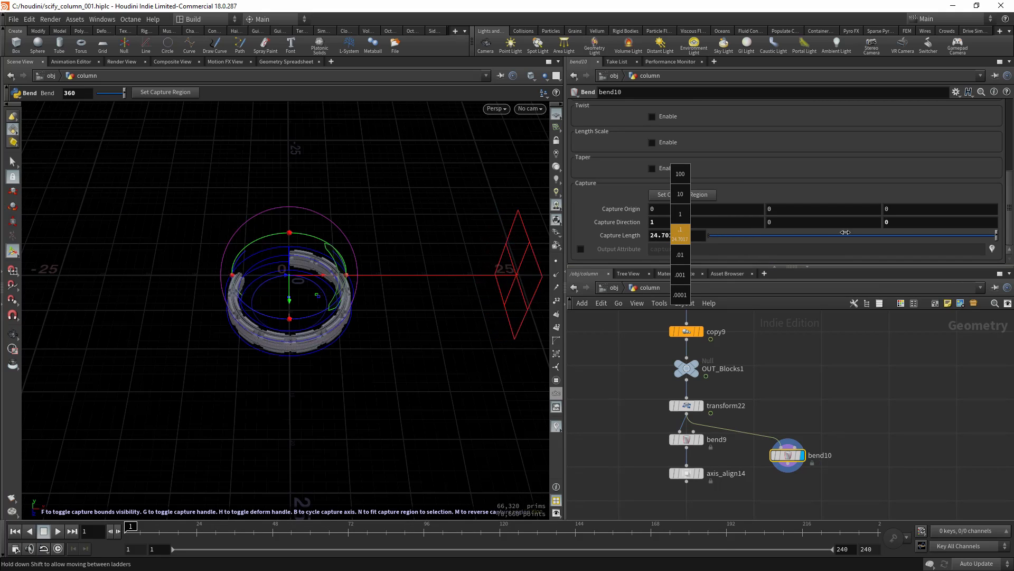
middle_drag(845, 232, 700, 240)
alt+right_drag(491, 265, 366, 272)
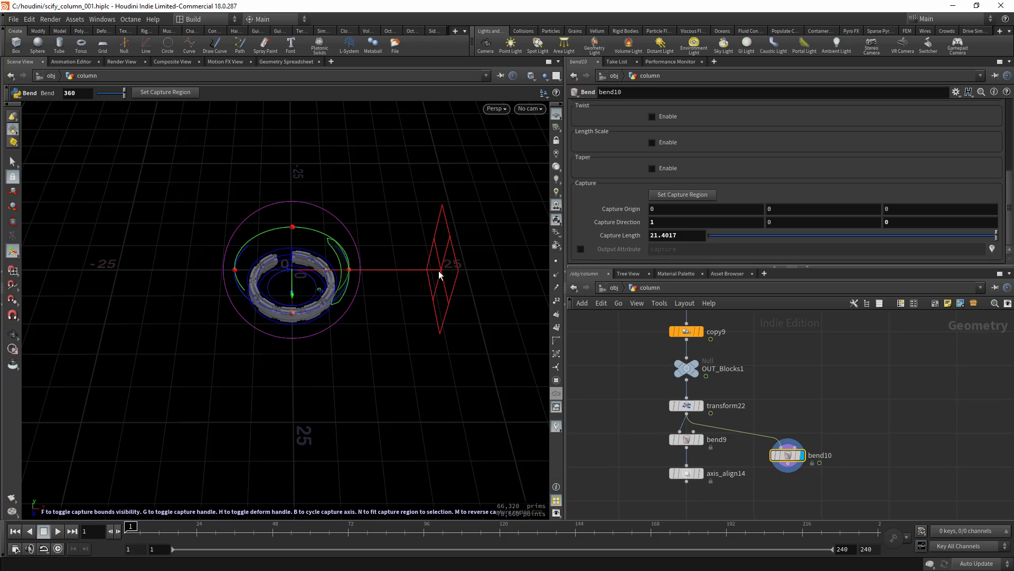
drag(439, 275, 472, 270)
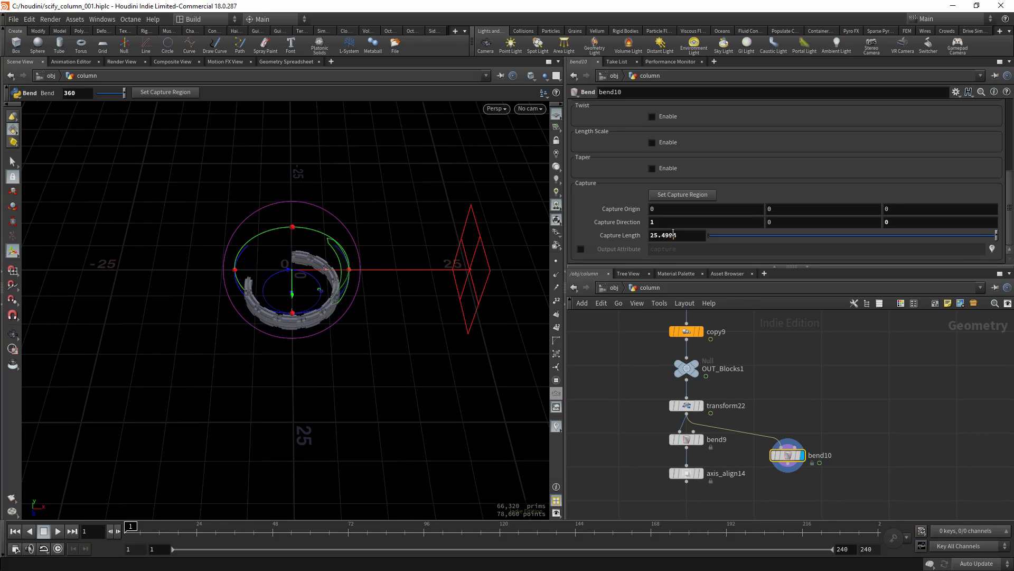
- Set bend10's Capture Length to the expression bbox("../OUT_Blocks1", D_XSIZE)
text(bbox("../OUT_Blocks1", D_XSIZE))
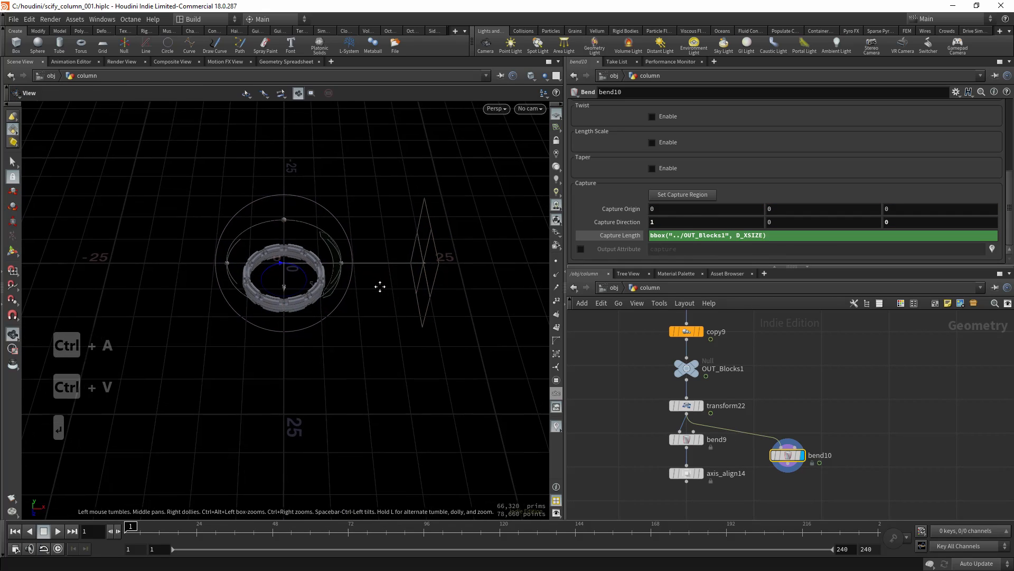
key(Return)
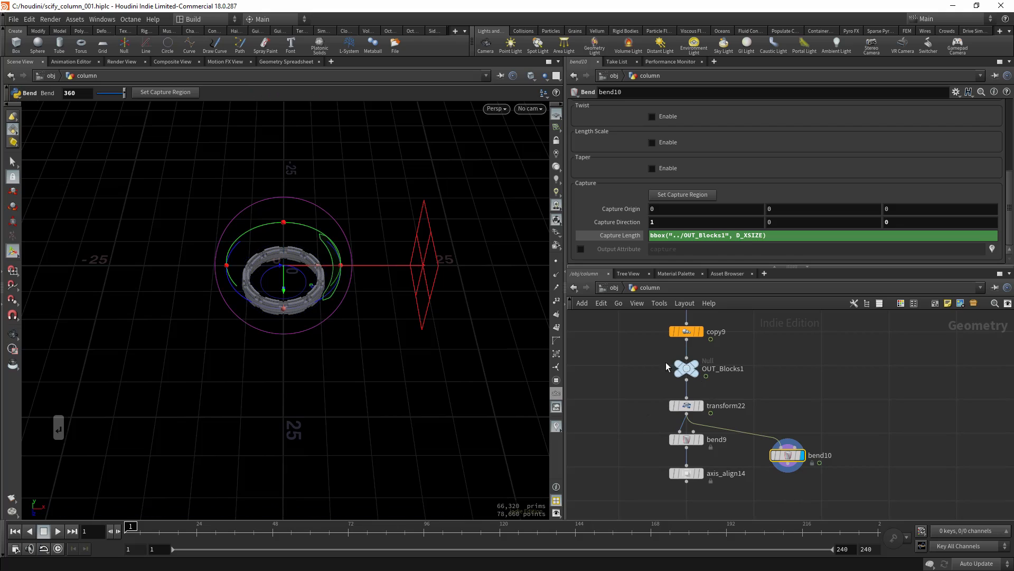
- Set copy9's total number of copies to 15 to enlarge the ring made by bend10
middle_drag(666, 363, 676, 390)
drag(643, 351, 714, 370)
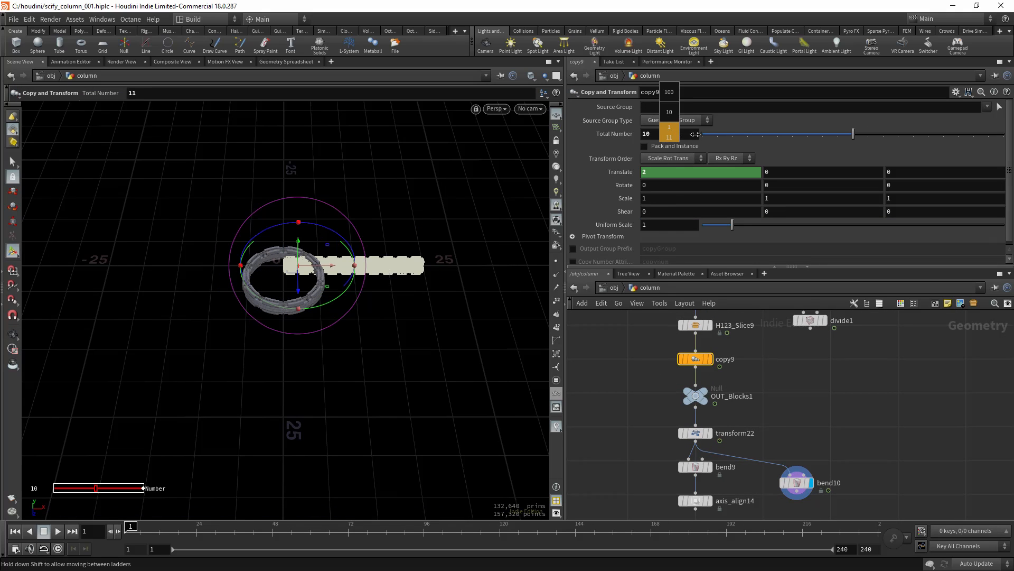
middle_drag(696, 134, 703, 133)
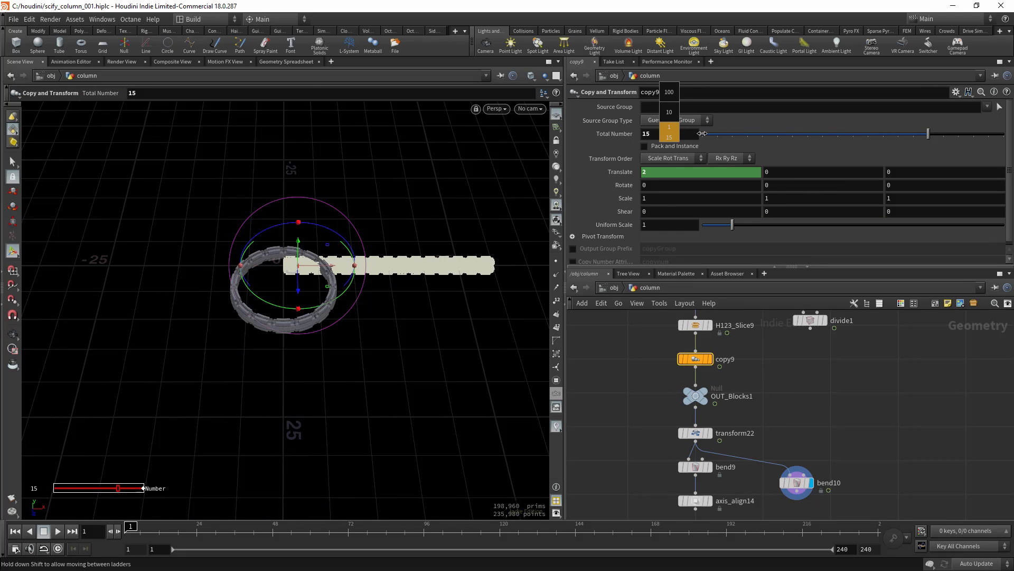
alt+right_drag(329, 254, 370, 288)
alt+drag(370, 288, 338, 259)
key(Escape)
right_drag(333, 254, 350, 280)
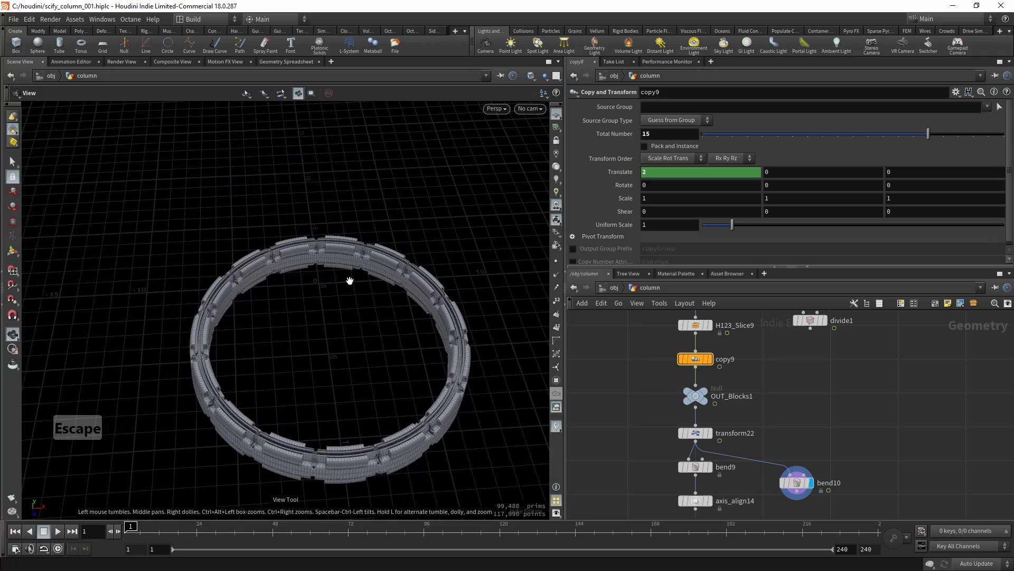
- Turn off the wireframe overlay in the viewport and inspect the enlarged ring from an angle
drag(350, 281, 357, 287)
key(t)
right_drag(357, 287, 324, 324)
mouse_move(324, 324)
mouse_down()
mouse_move(294, 258)
mouse_move(348, 328)
mouse_move(344, 301)
mouse_move(455, 342)
mouse_up()
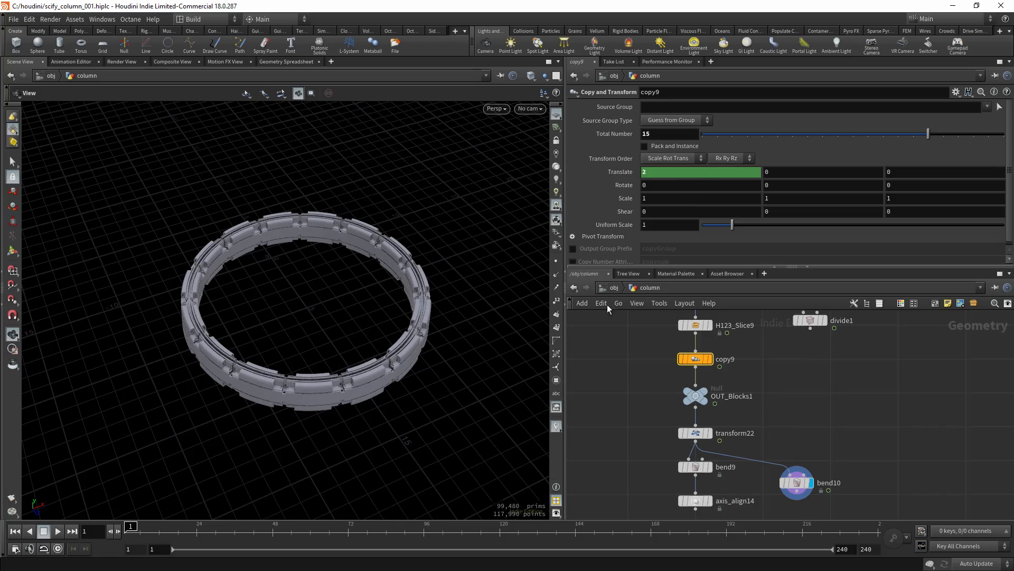
- Examine the axis_align14 ring up close with wireframe displayed over its shading
scroll(765, 415, down, 2)
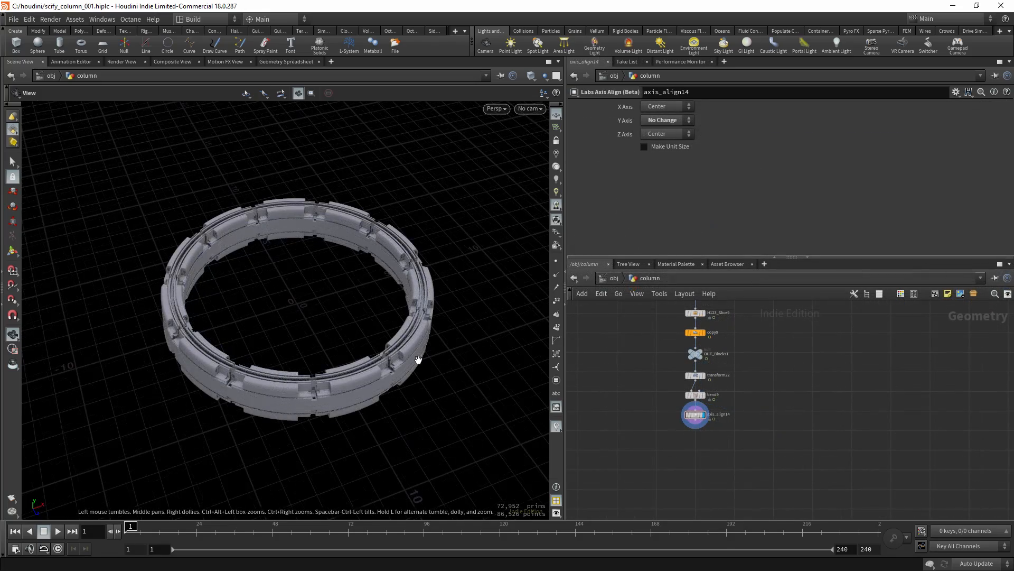
mouse_move(419, 355)
mouse_down()
mouse_move(398, 341)
mouse_move(307, 365)
mouse_move(306, 394)
mouse_move(276, 369)
mouse_move(304, 390)
mouse_up()
scroll(306, 394, up, 5)
key(shift+w)
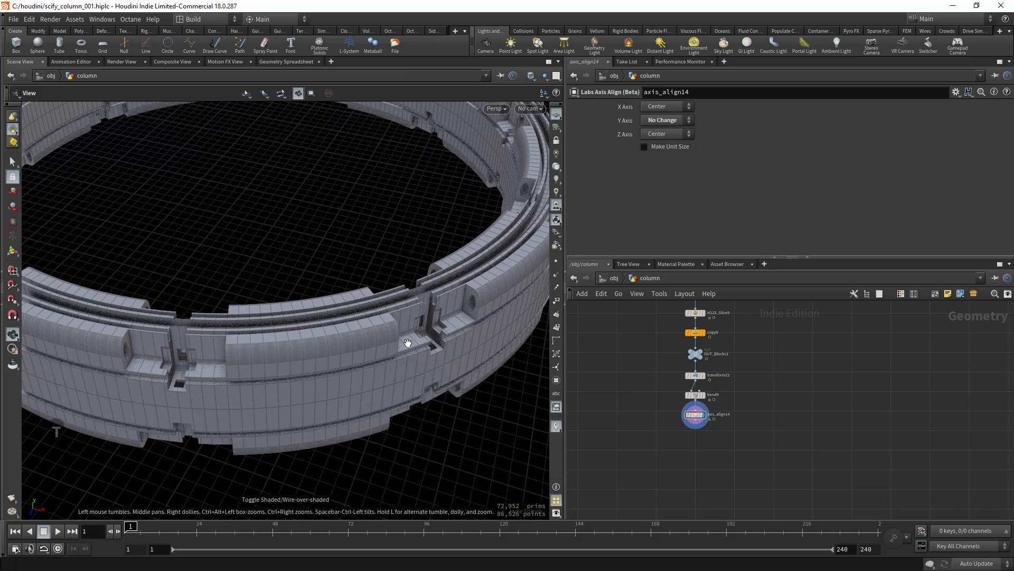
- Turn off the wireframe overlay and toggle the bypass of H123_Slice9 to compare the bent ring with and without slices
scroll(647, 373, up, 5)
drag(664, 358, 749, 380)
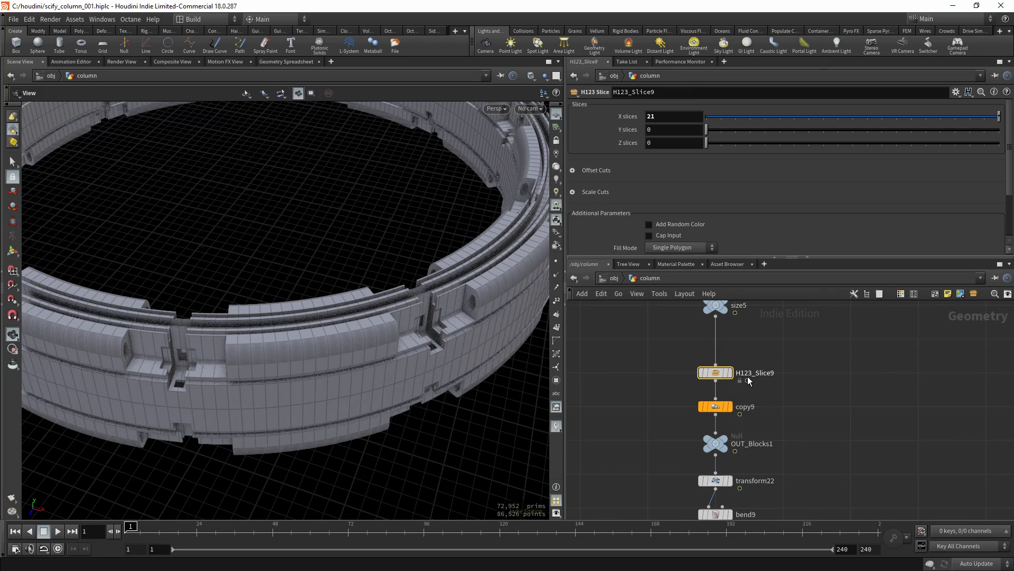
key(q)
mouse_move(255, 336)
mouse_down()
mouse_move(329, 343)
mouse_move(333, 304)
mouse_move(398, 337)
mouse_up()
key(shift+w)
scroll(265, 344, down, 5)
middle_drag(265, 344, 353, 349)
scroll(353, 349, up, 4)
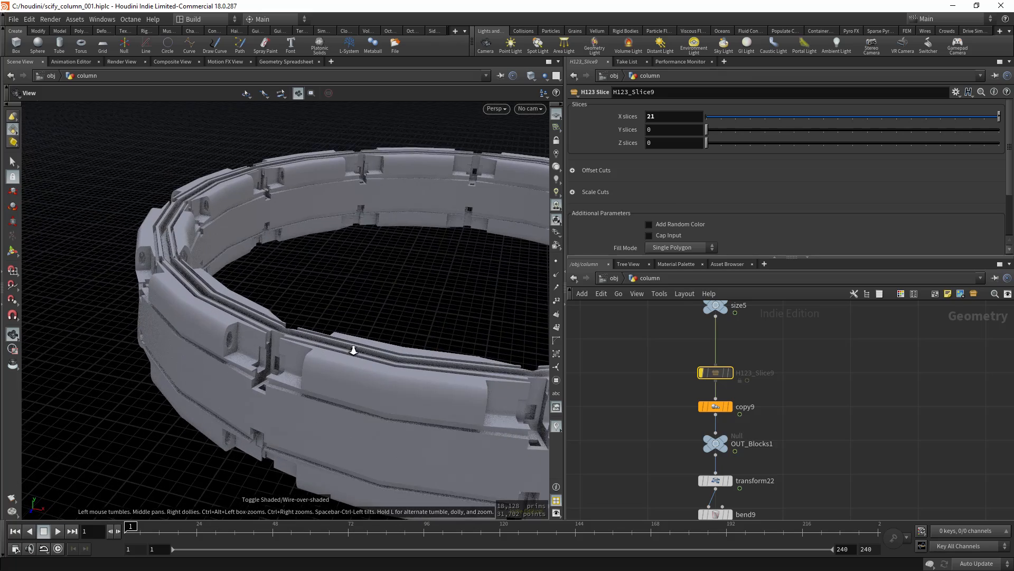
drag(353, 349, 244, 347)
key(q)
key(q)
key(q)
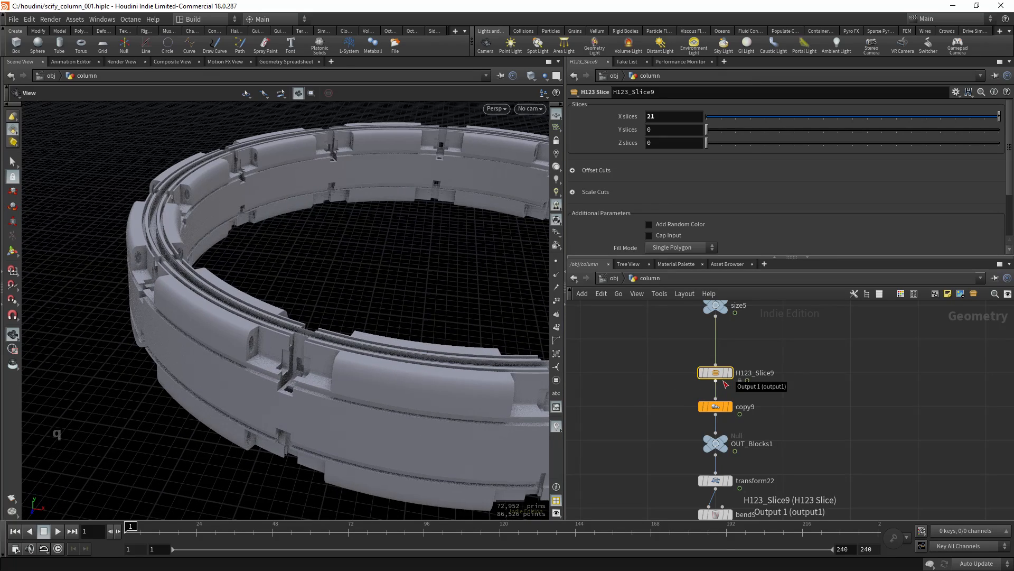
- Display the output of H123_Slice9 framed in the viewport with wireframe over its shading
scroll(286, 314, down, 3)
drag(285, 313, 306, 378)
mouse_move(351, 323)
mouse_down()
mouse_move(292, 333)
mouse_move(317, 355)
mouse_up()
key(space+g)
key(shift+t)
- Add a Divide node fed by the size5 null beside H123_Slice9 and display its output
middle_drag(822, 378, 825, 396)
key(Tab)
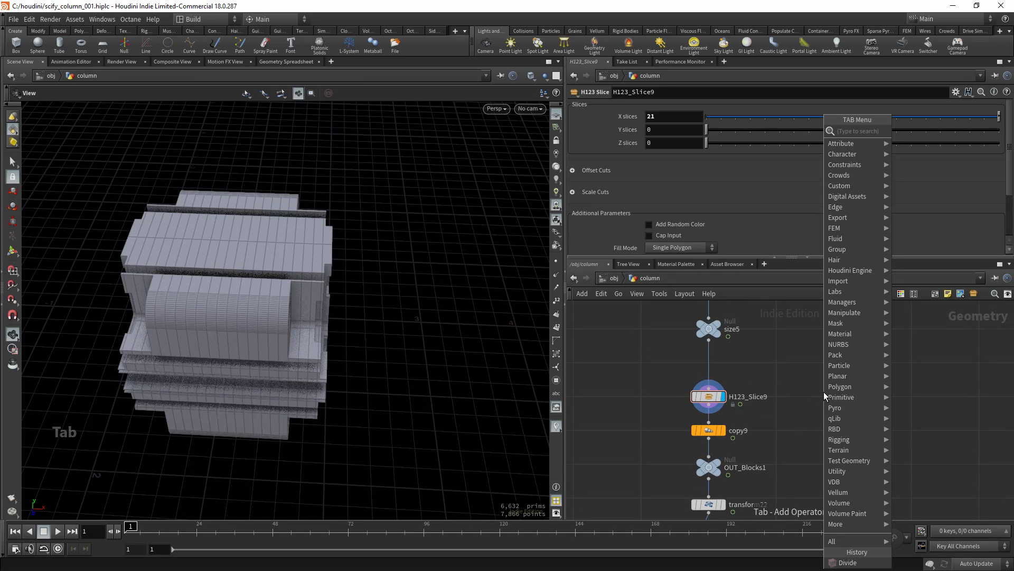
text(div)
key(Return)
key(Return)
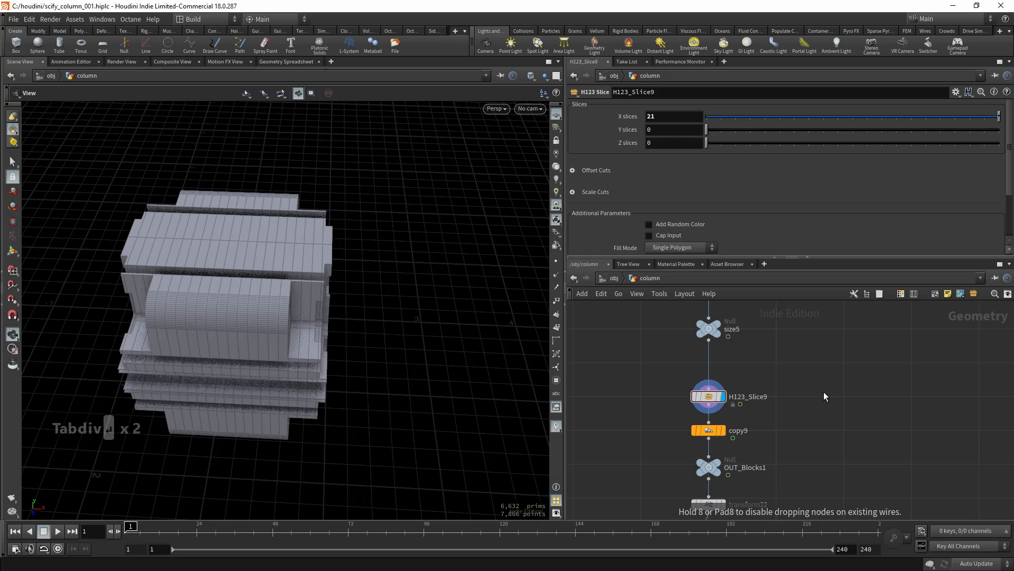
drag(708, 340, 785, 370)
click(817, 382)
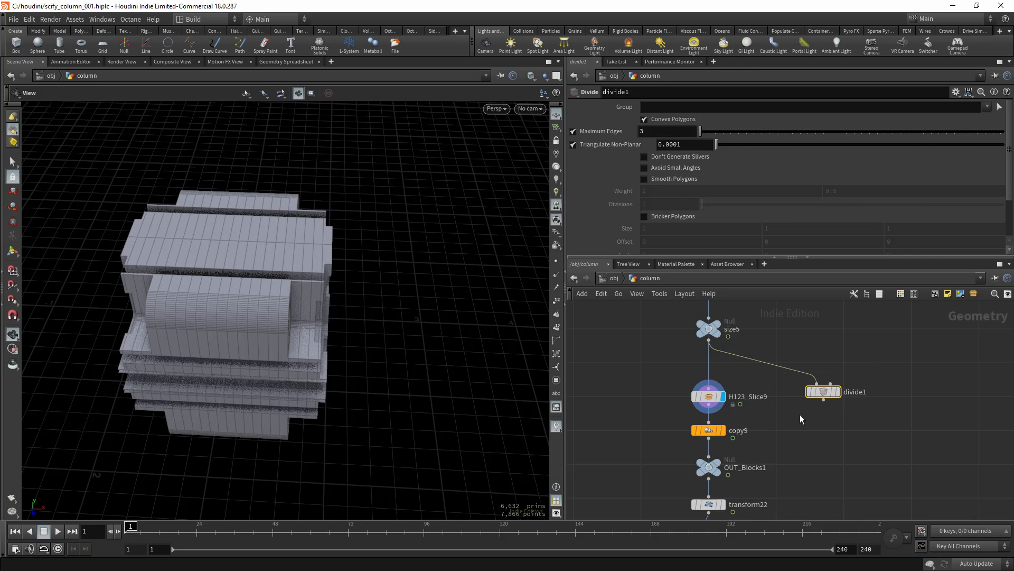
key(r)
scroll(432, 324, down, 3)
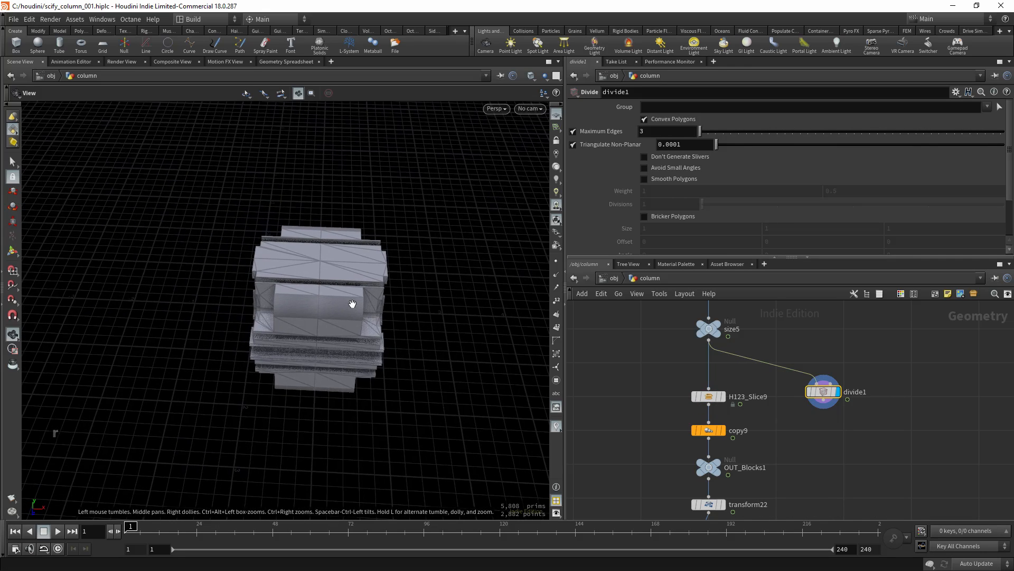
- Turn off Convex Polygons on divide1 and check the block from an angle
click(645, 119)
scroll(618, 174, down, 2)
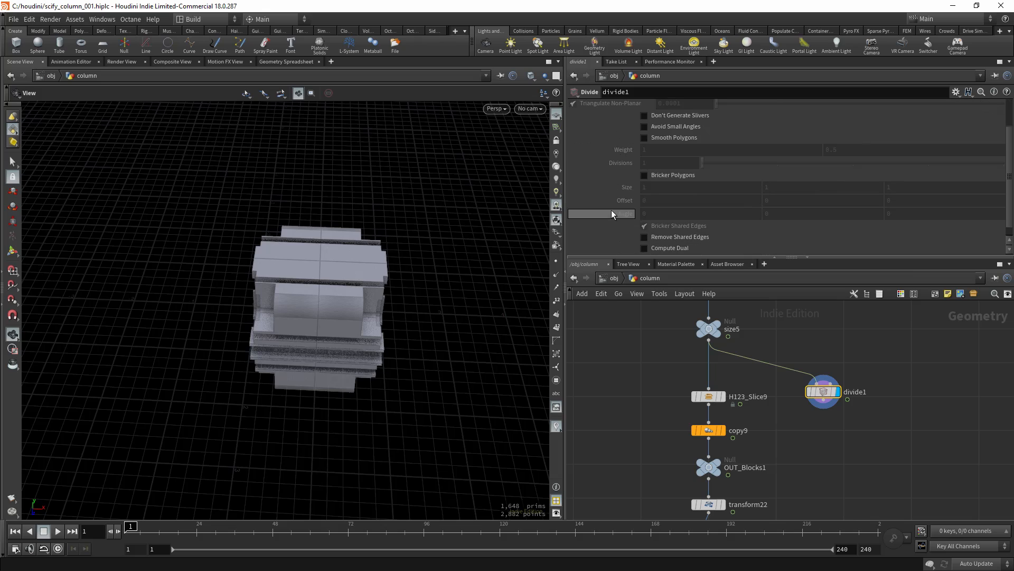
scroll(355, 269, up, 3)
drag(354, 269, 322, 264)
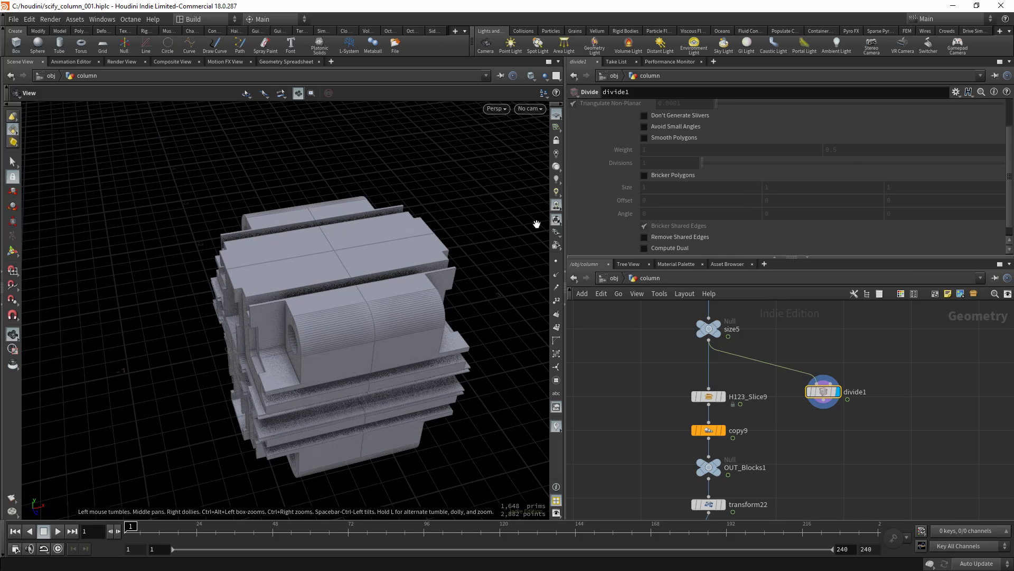
- Enable Bricker Polygons on divide1 and reduce the first Size component to cut the block along that axis
click(669, 174)
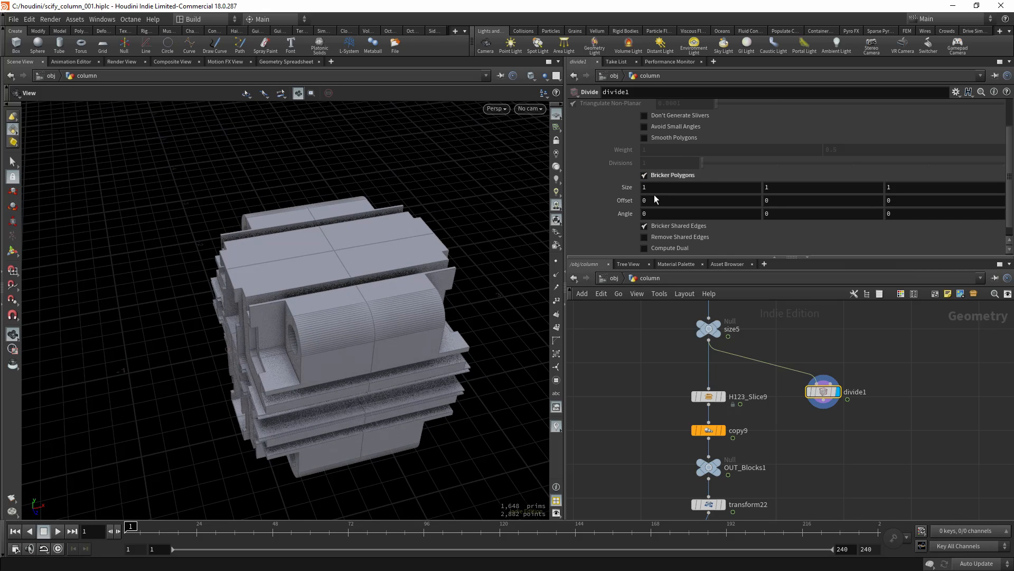
middle_drag(663, 185, 668, 183)
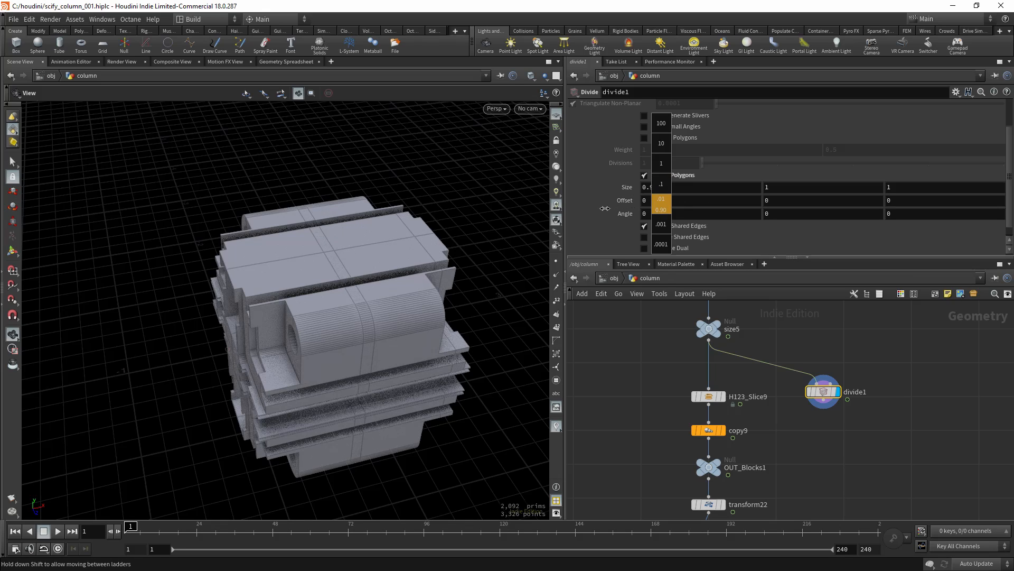
middle_drag(313, 199, 266, 200)
drag(340, 315, 388, 324)
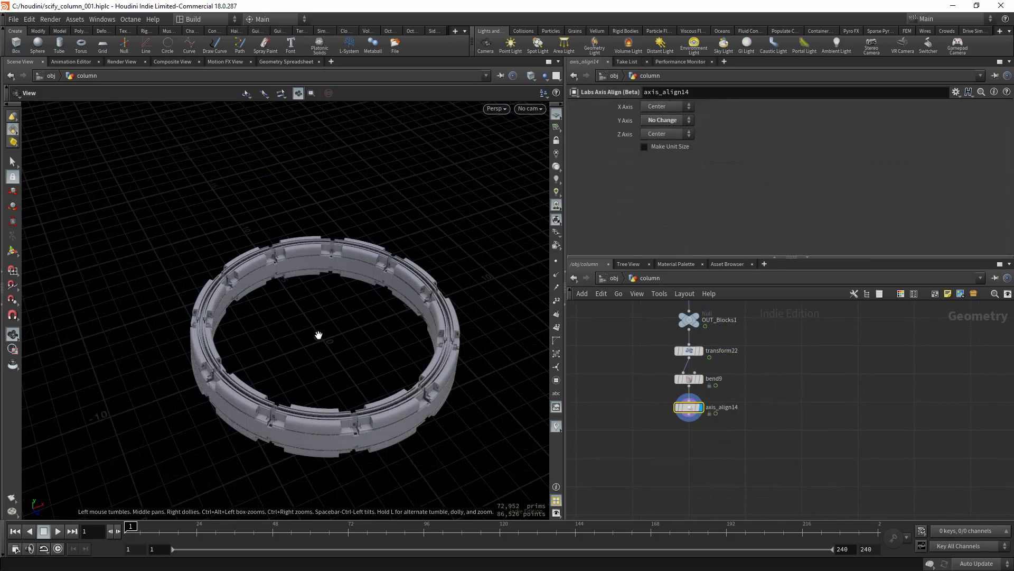
- Inspect the axis_align14 ring and the full column at the OUT null, moving in on the column's base
drag(317, 335, 291, 337)
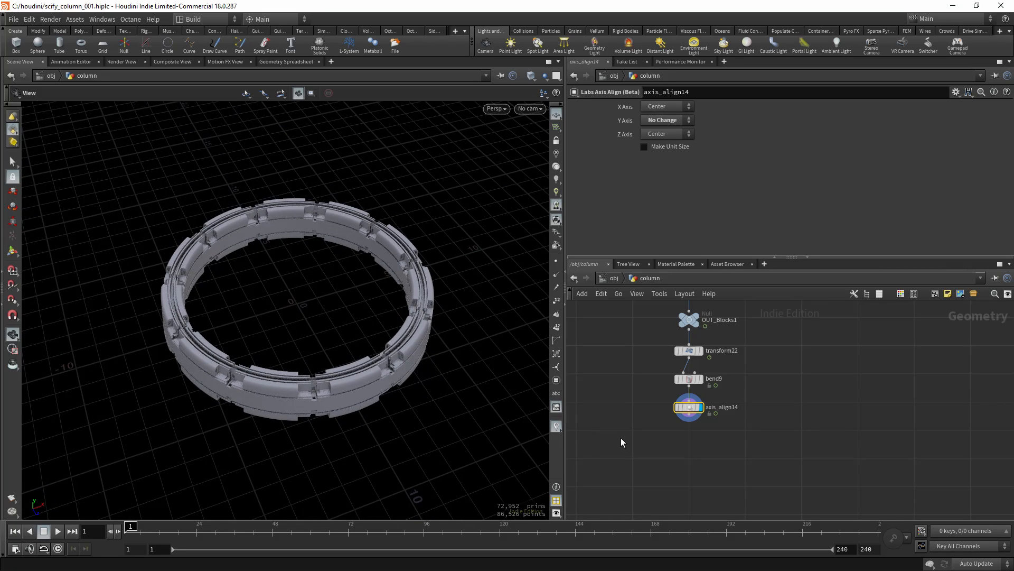
scroll(710, 432, down, 2)
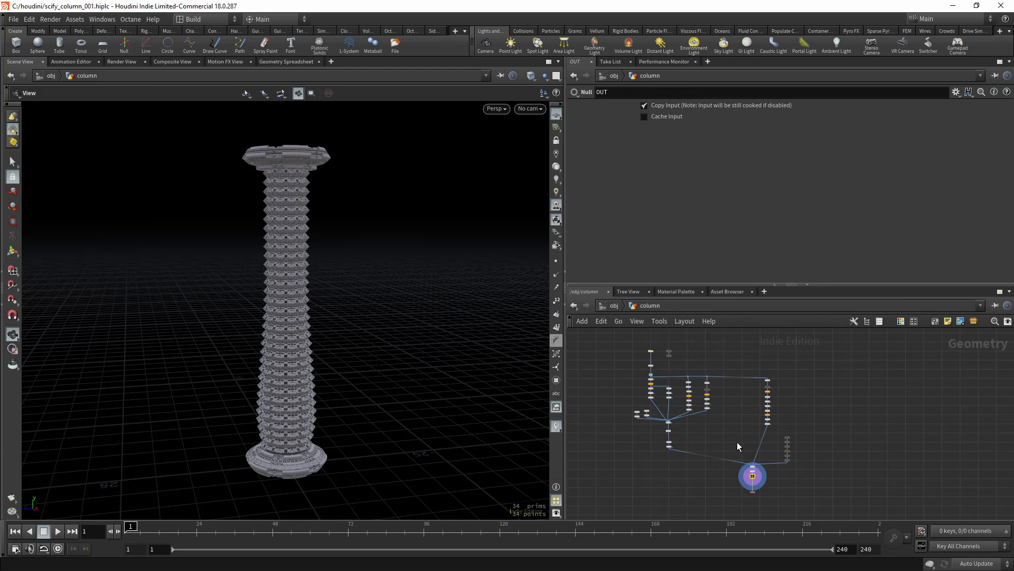
middle_drag(724, 429, 742, 434)
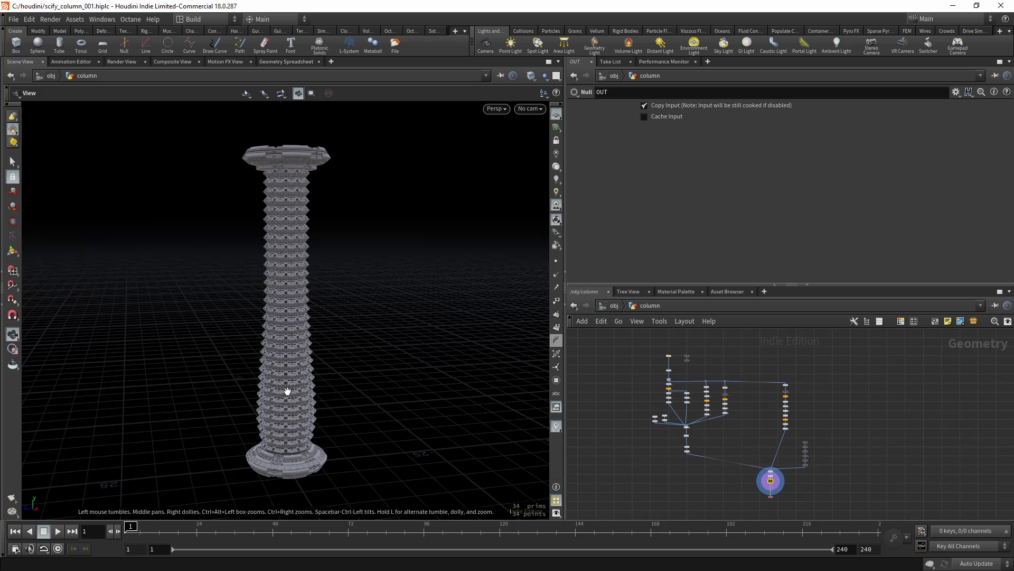
middle_drag(295, 422, 293, 366)
right_drag(294, 365, 317, 423)
drag(315, 415, 300, 385)
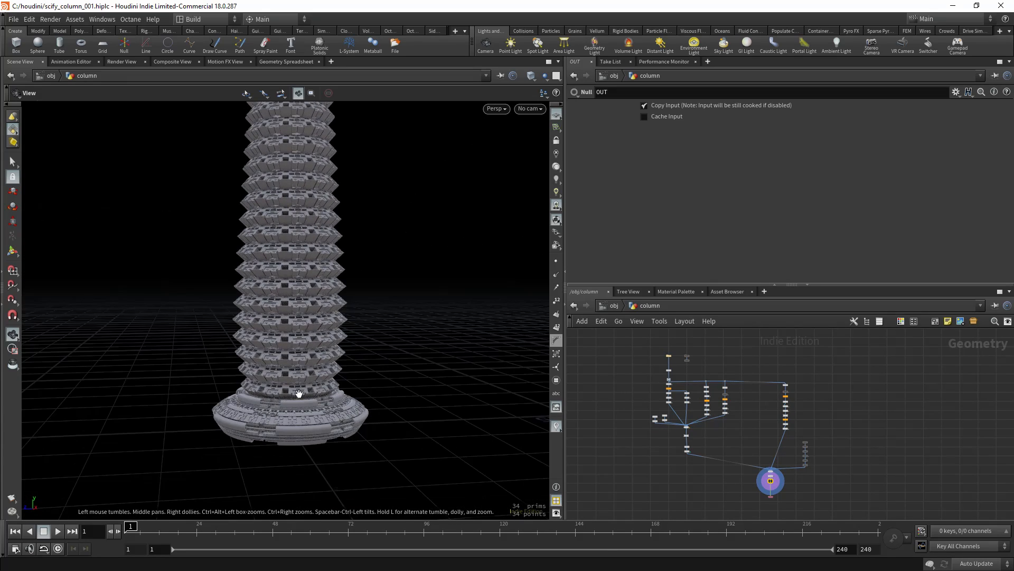
middle_drag(299, 394, 315, 406)
drag(343, 401, 334, 422)
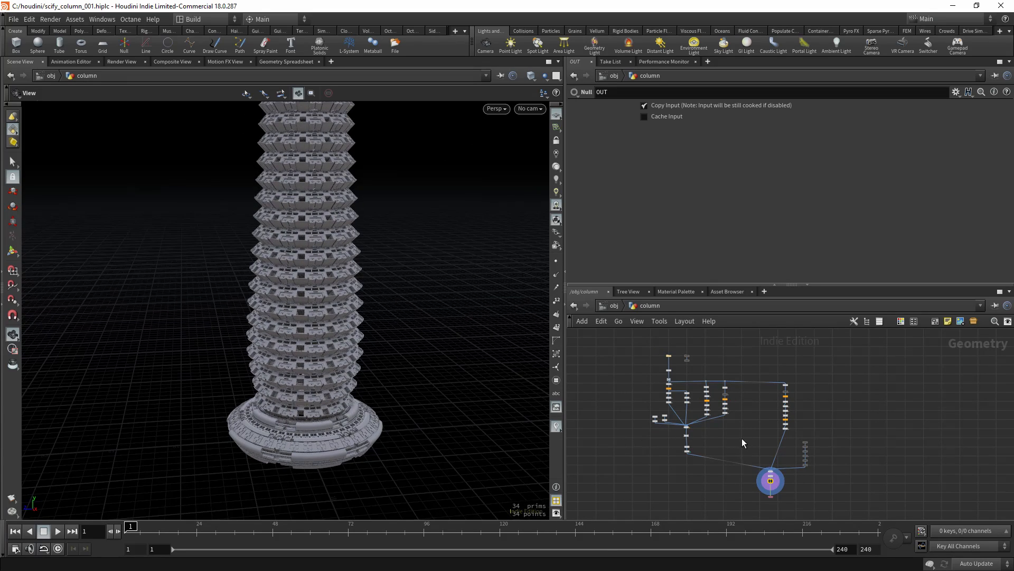
- Display the transform1 output and examine the single source block framed in the viewport
scroll(677, 365, up, 10)
middle_drag(640, 360, 638, 378)
click(682, 369)
key(r)
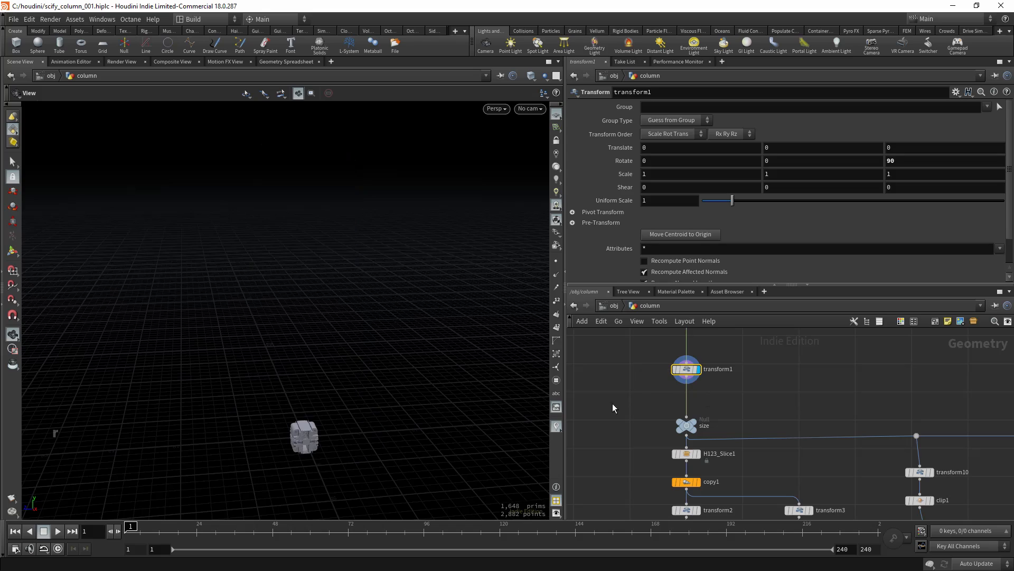
key(space+g)
right_drag(386, 400, 267, 356)
drag(268, 356, 317, 328)
scroll(747, 401, down, 3)
scroll(637, 432, up, 2)
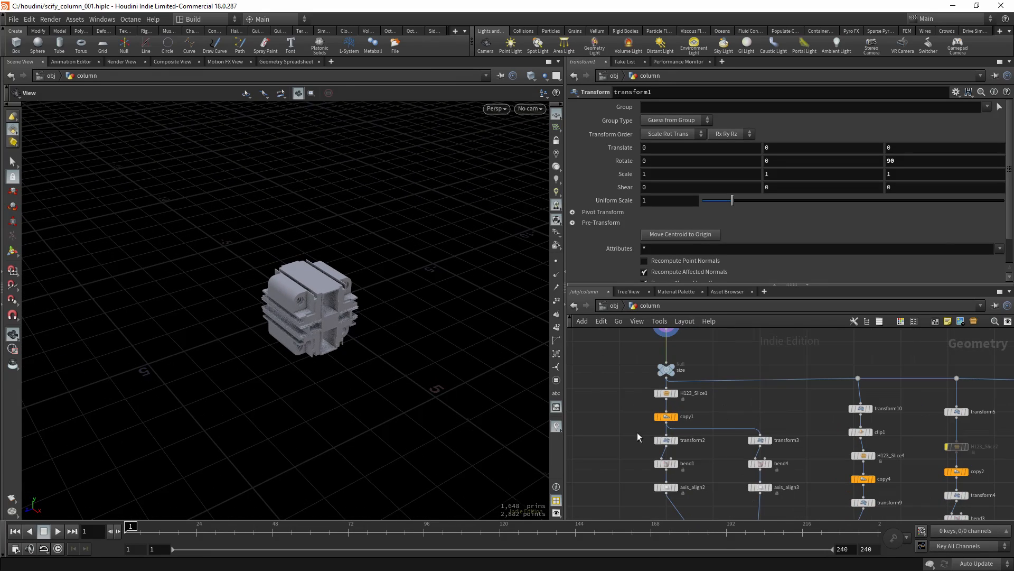
- Display the axis_align2 output and look over the ring built by the first branch
middle_drag(638, 433, 633, 408)
click(667, 457)
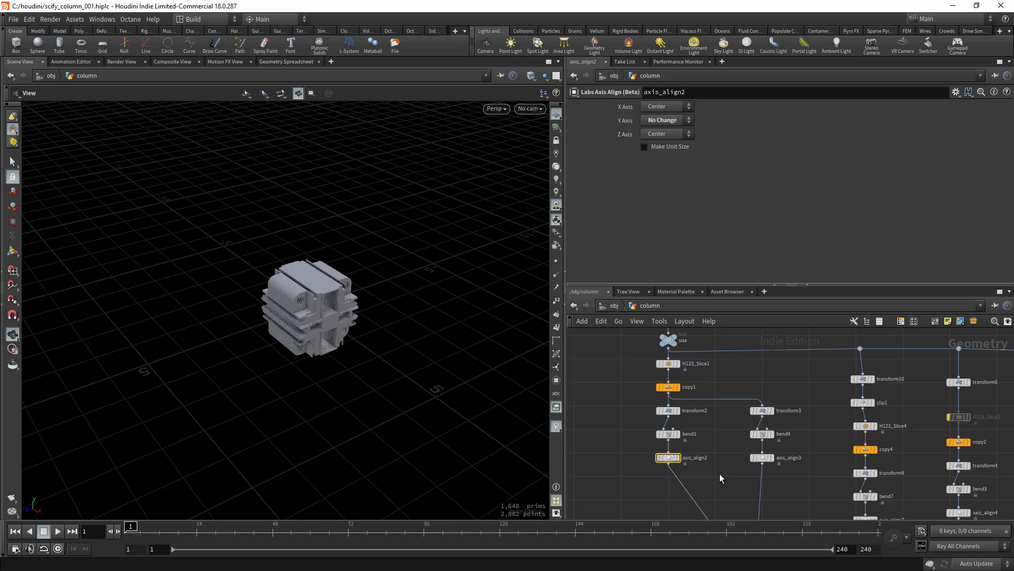
key(r)
middle_drag(714, 480, 718, 397)
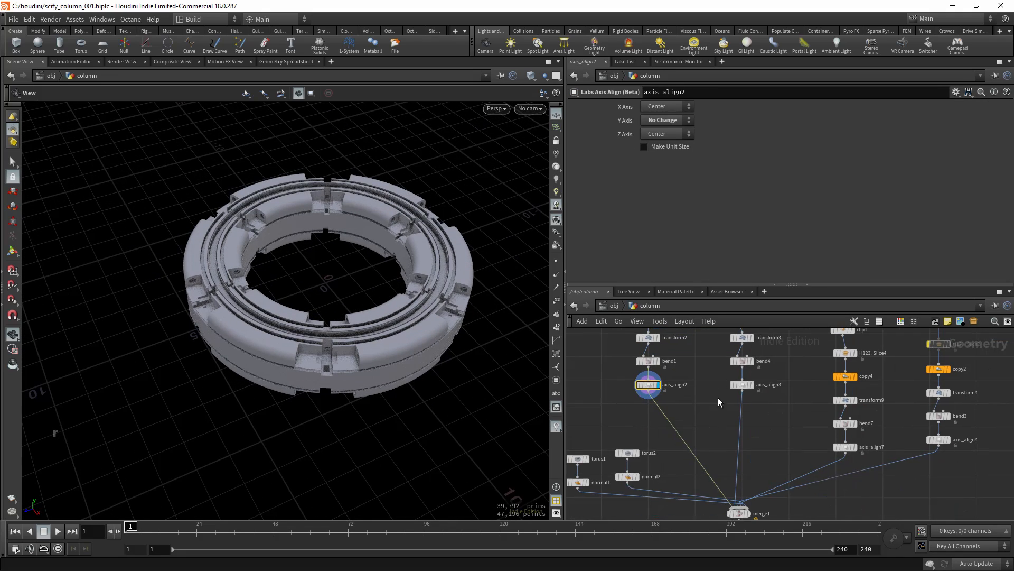
scroll(763, 417, down, 2)
key(r)
alt+drag(396, 367, 294, 339)
- Display the axis_align7 output and examine its ring of flat plates up close
drag(810, 445, 810, 446)
key(r)
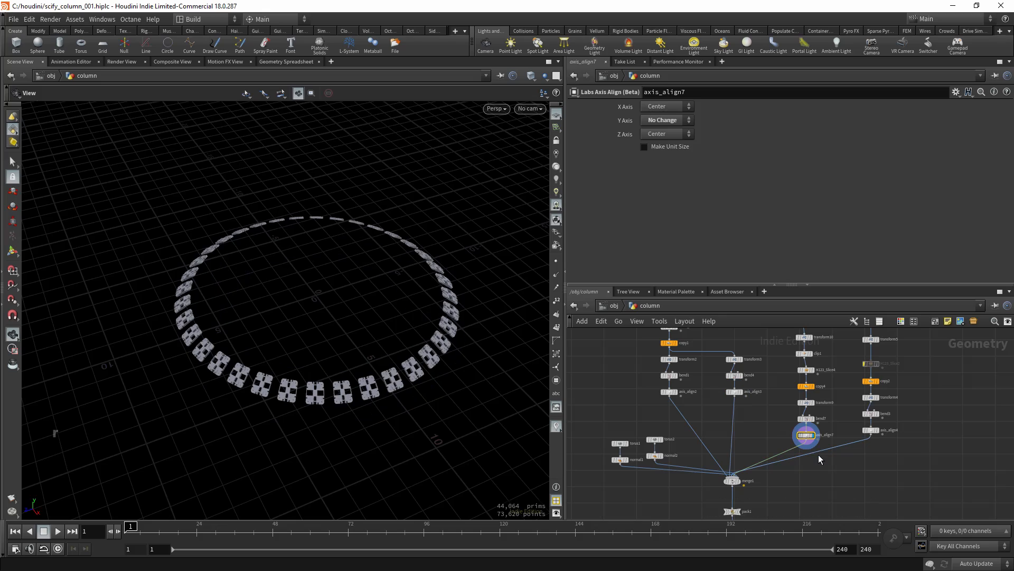
alt+drag(328, 362, 285, 356)
alt+right_drag(285, 356, 392, 465)
alt+middle_drag(392, 464, 392, 380)
alt+drag(288, 380, 406, 402)
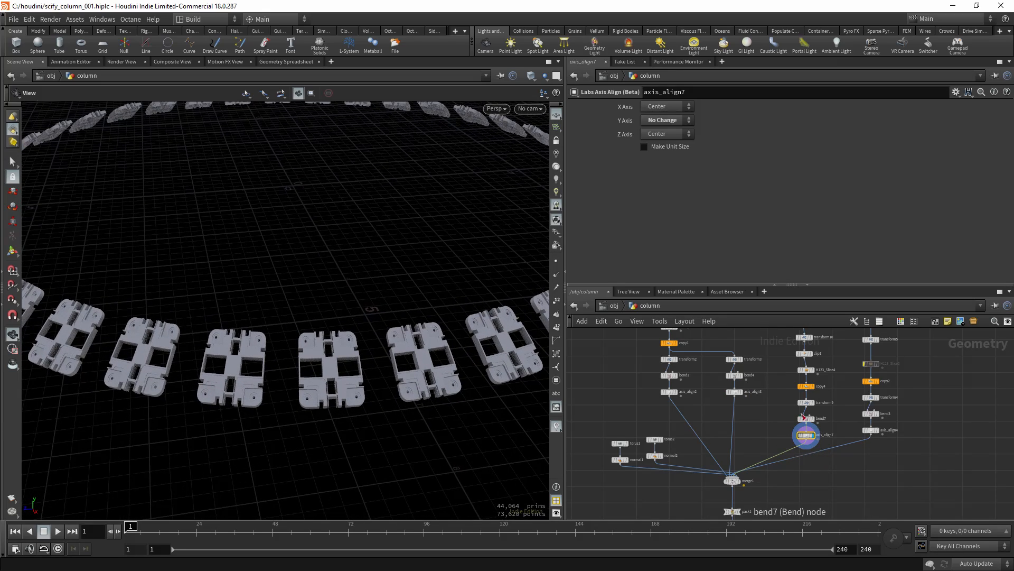
- Review the plate branch settings in H123_Slice4, copy4 with its Translate expression, and transform10
middle_drag(803, 416, 776, 462)
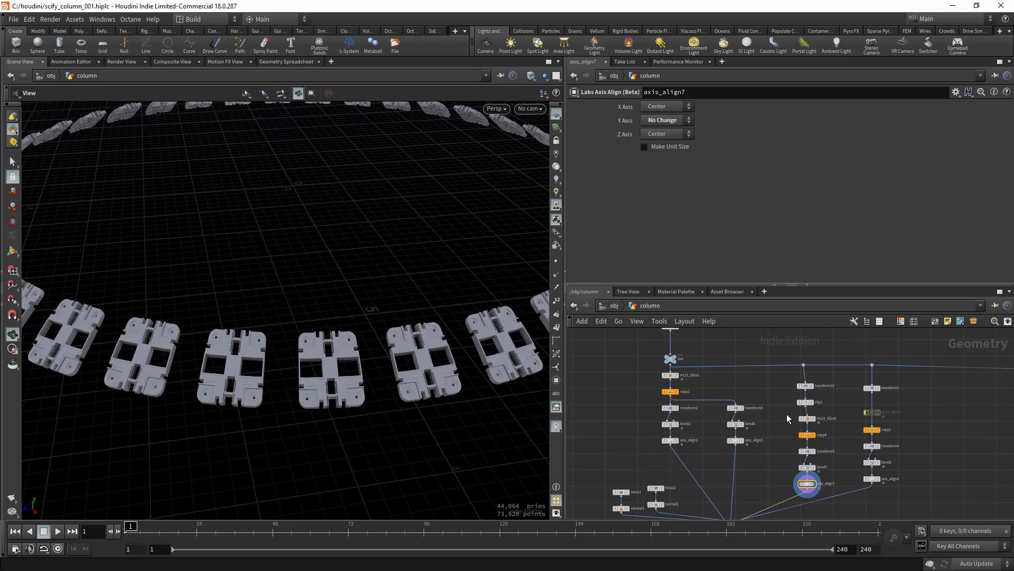
scroll(787, 414, up, 3)
click(811, 422)
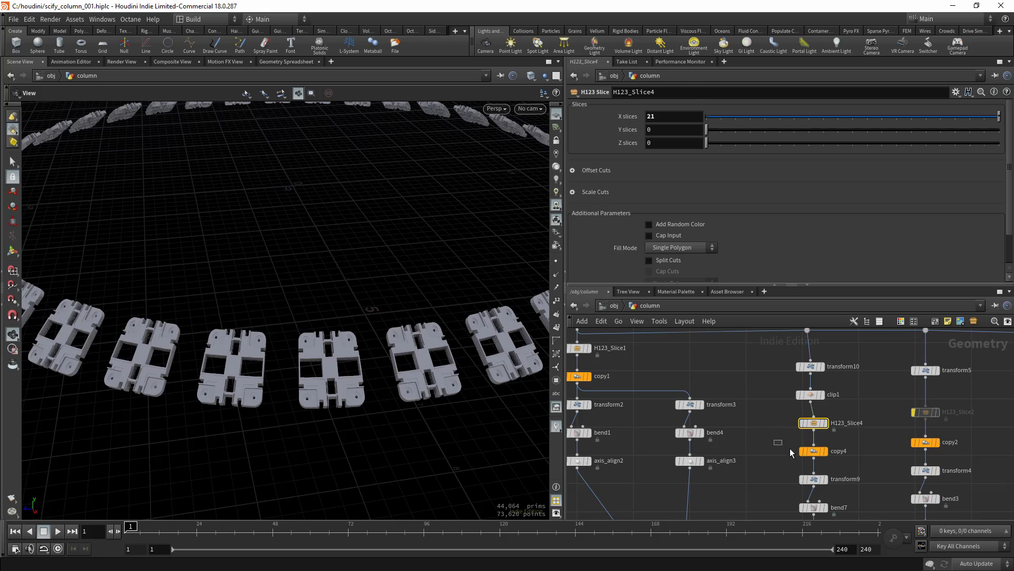
click(813, 451)
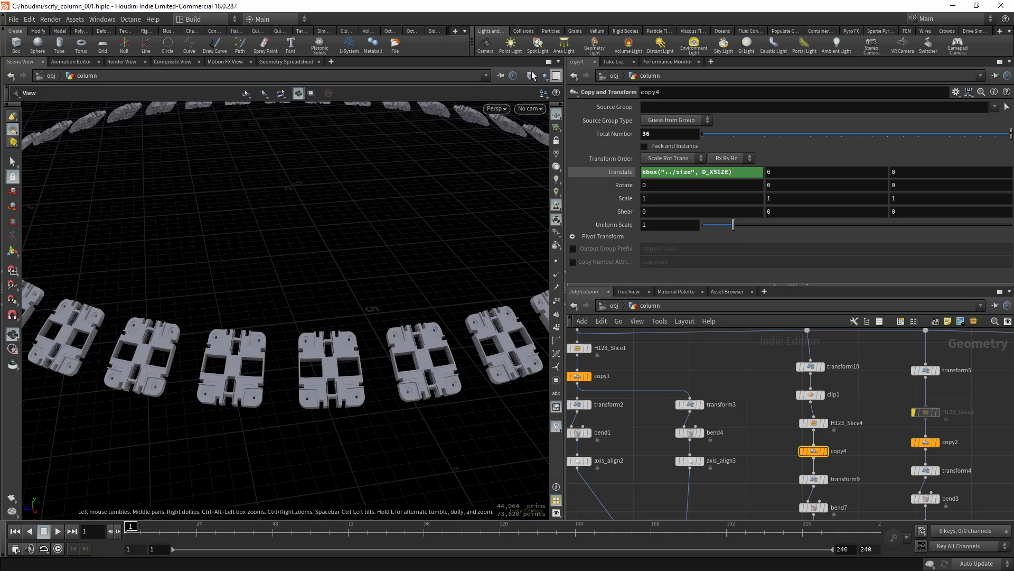
right_drag(337, 266, 289, 253)
drag(289, 254, 329, 291)
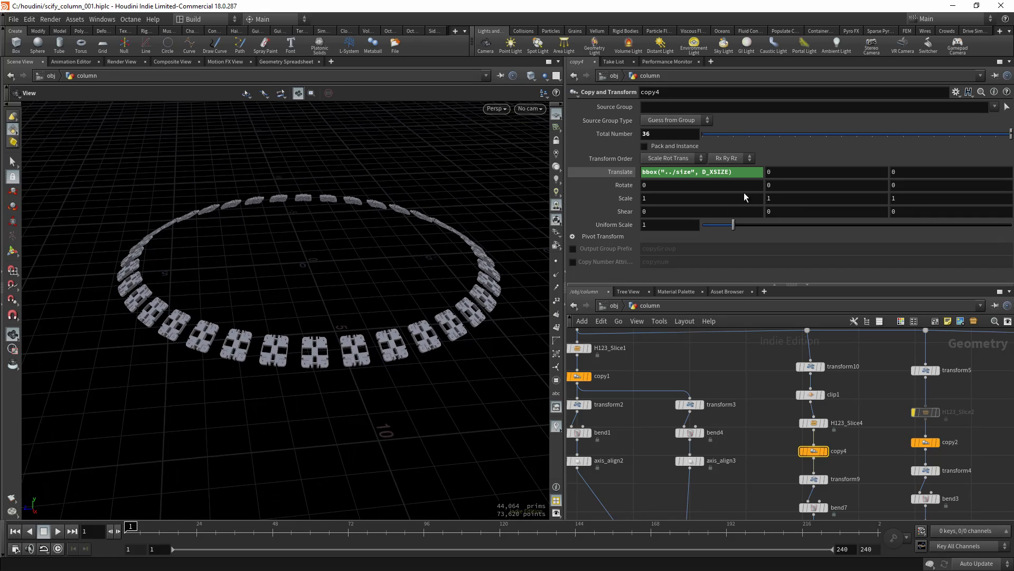
click(626, 172)
middle_drag(678, 372, 695, 408)
click(789, 414)
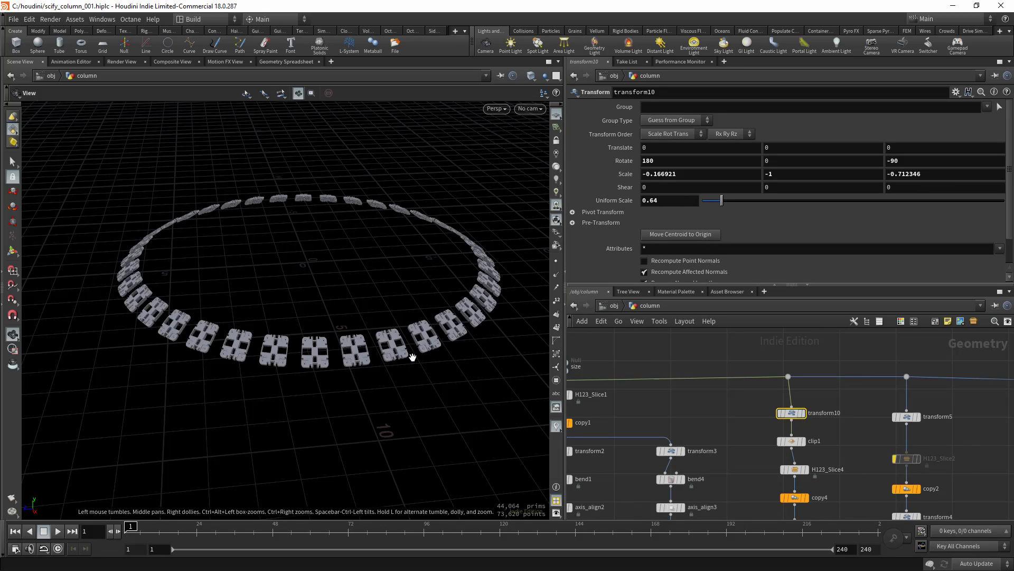
middle_drag(753, 461, 729, 413)
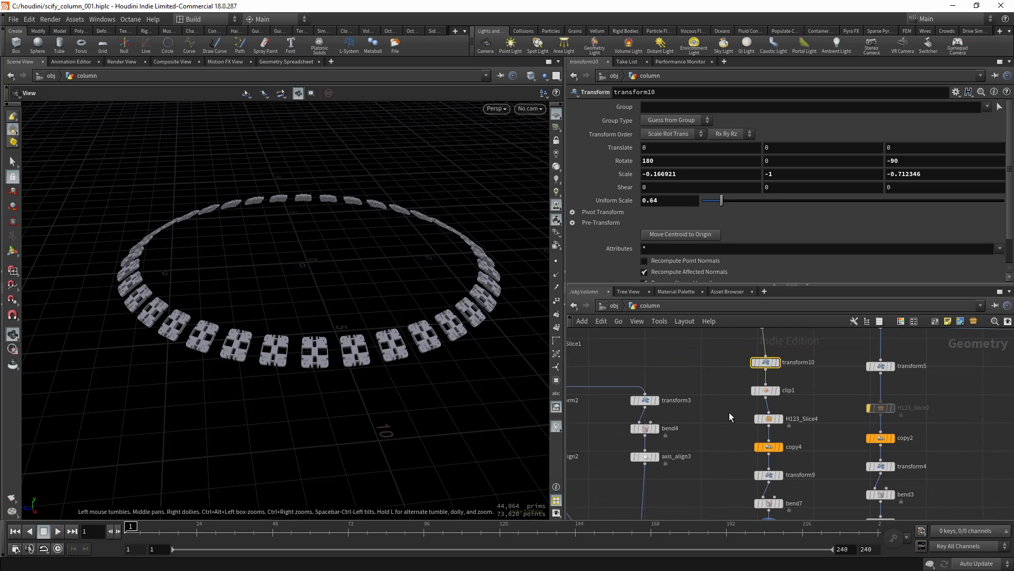
- Display clip1, compare the plate with and without clipping, and leave clip1 bypassed
click(767, 401)
key(r)
key(g)
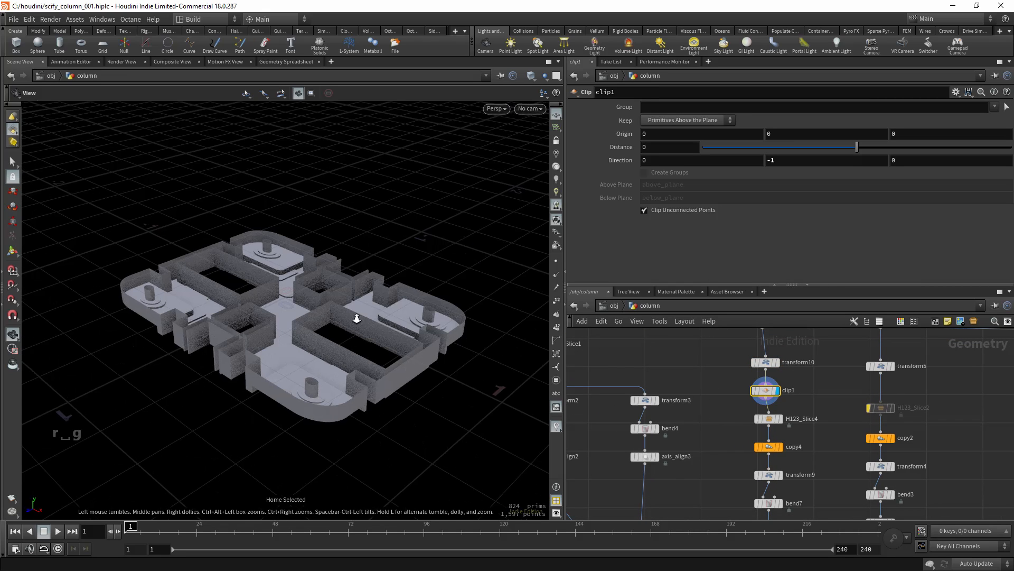
key(q)
key(q)
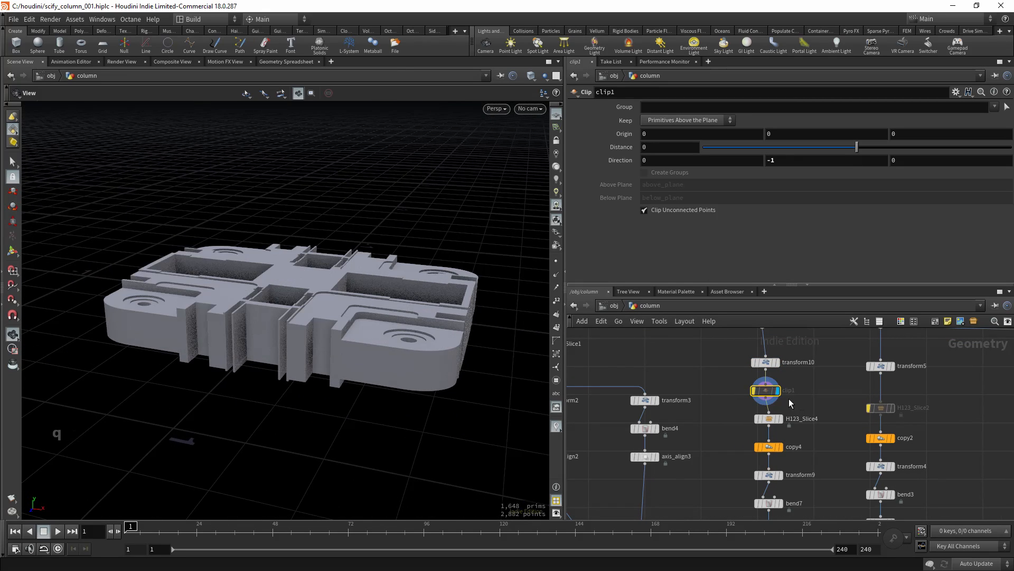
key(q)
key(q)
key(q)
- Display the merge1 output to show all the column rings combined
scroll(754, 400, down, 5)
middle_drag(753, 400, 775, 322)
click(718, 420)
key(r)
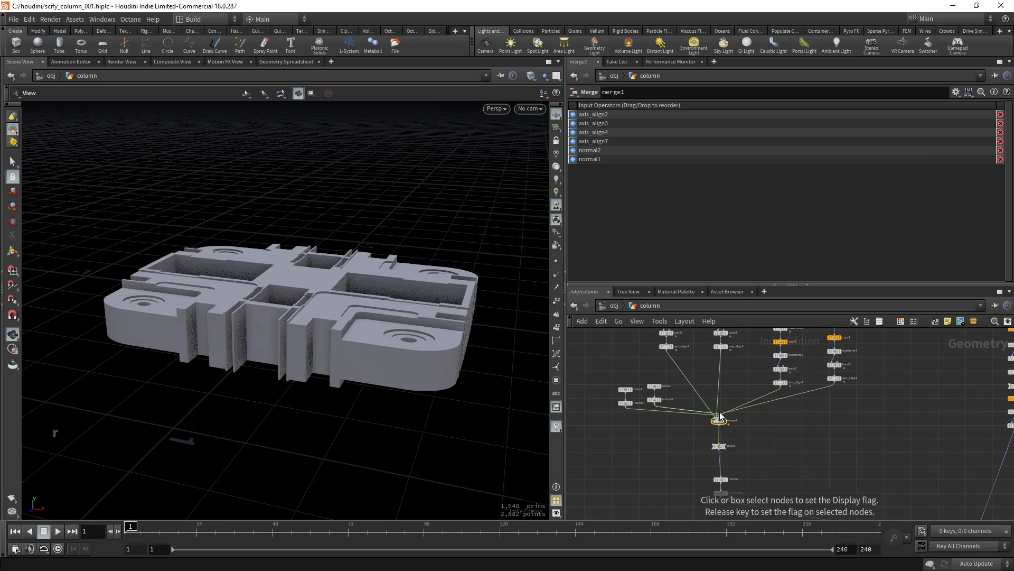
right_drag(386, 358, 135, 340)
right_drag(362, 307, 276, 356)
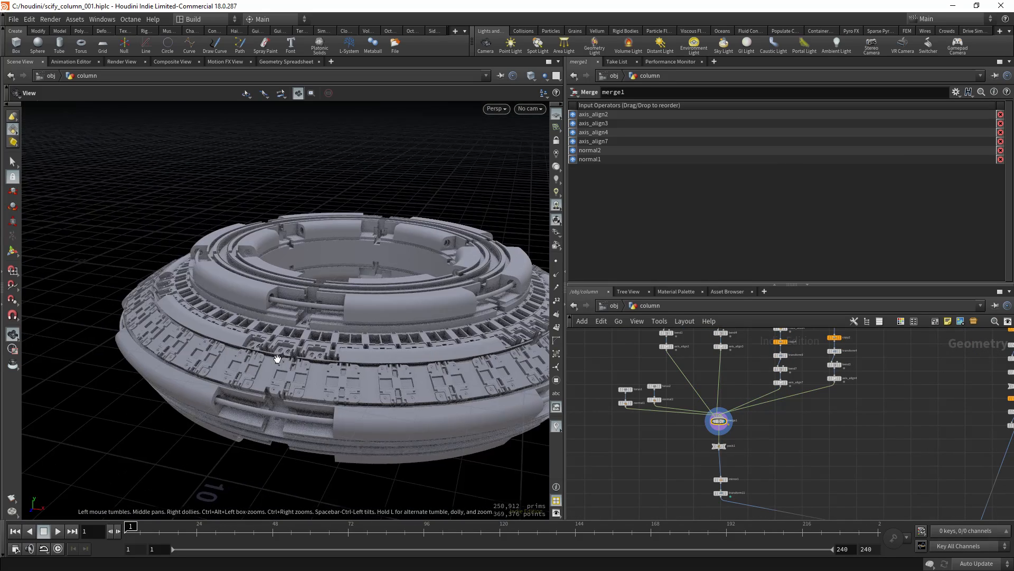
- Examine the plate detail on the merged ring up close and from a wider angle
drag(276, 356, 263, 321)
right_drag(264, 321, 367, 356)
middle_drag(367, 355, 243, 320)
middle_drag(744, 383, 736, 414)
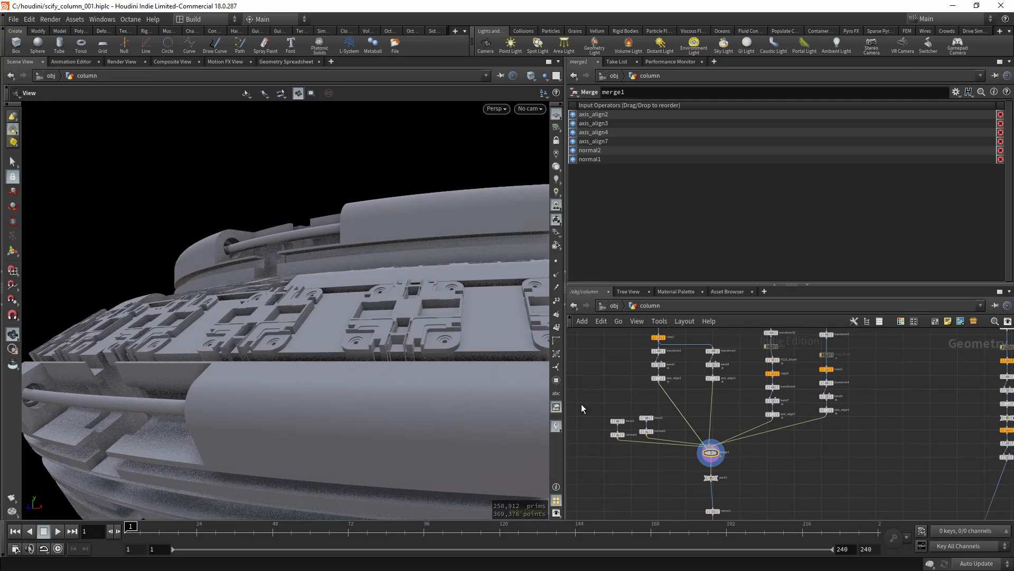
right_drag(375, 307, 341, 324)
drag(340, 324, 357, 371)
middle_drag(357, 371, 278, 337)
drag(278, 337, 490, 420)
scroll(665, 396, up, 3)
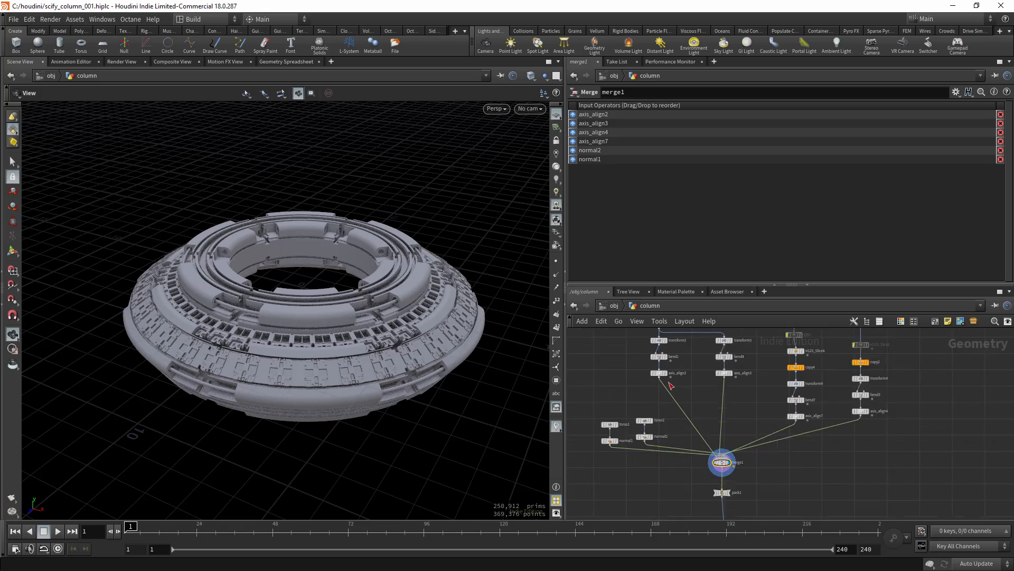
- Display the axis_align2, axis_align3, axis_align7 and axis_align4 outputs one after another to show each separate ring
click(657, 371)
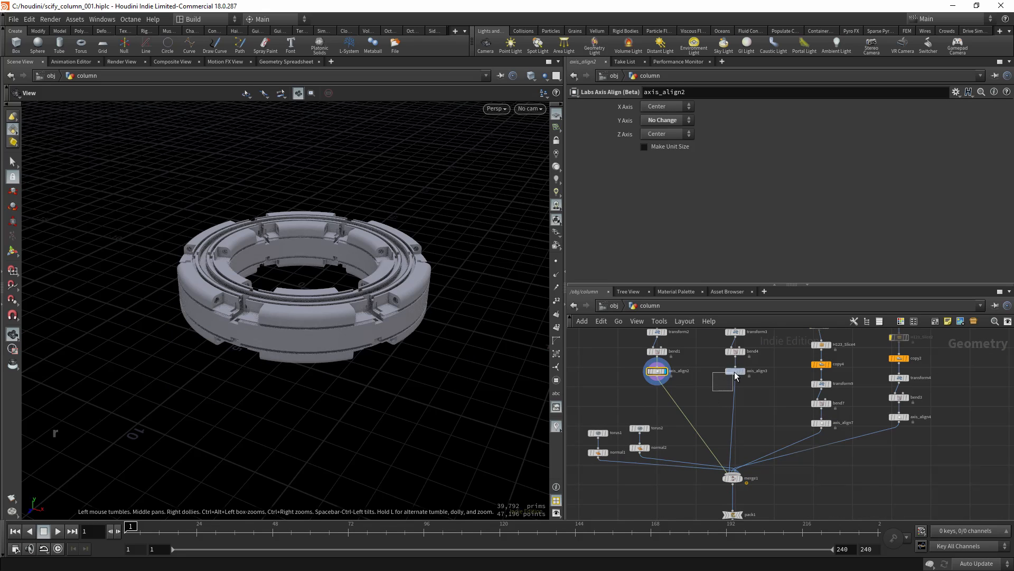
drag(735, 373, 737, 371)
key(r)
right_drag(350, 339, 319, 344)
middle_drag(375, 348, 372, 341)
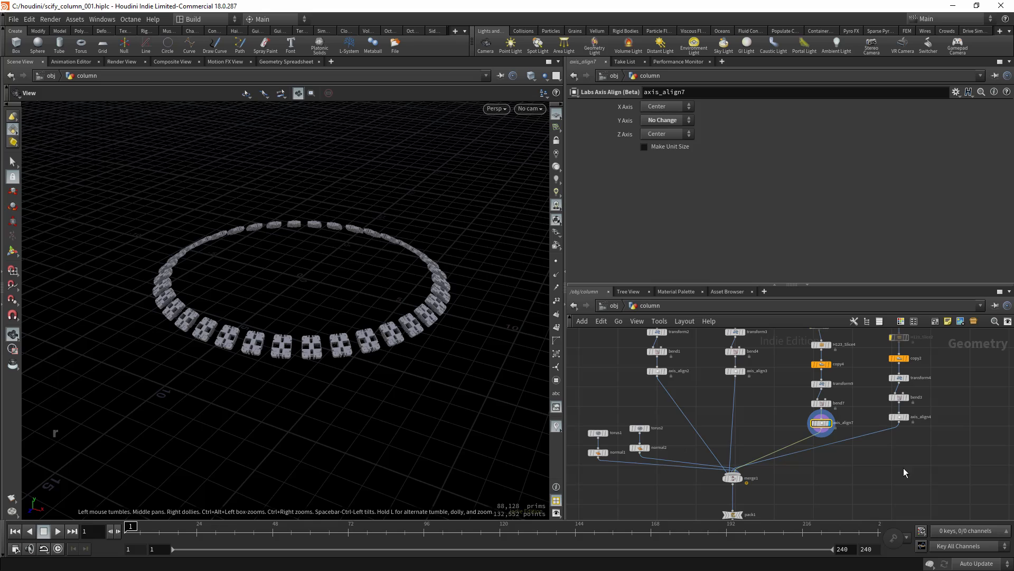
drag(889, 417, 883, 414)
key(r)
right_drag(315, 389, 360, 344)
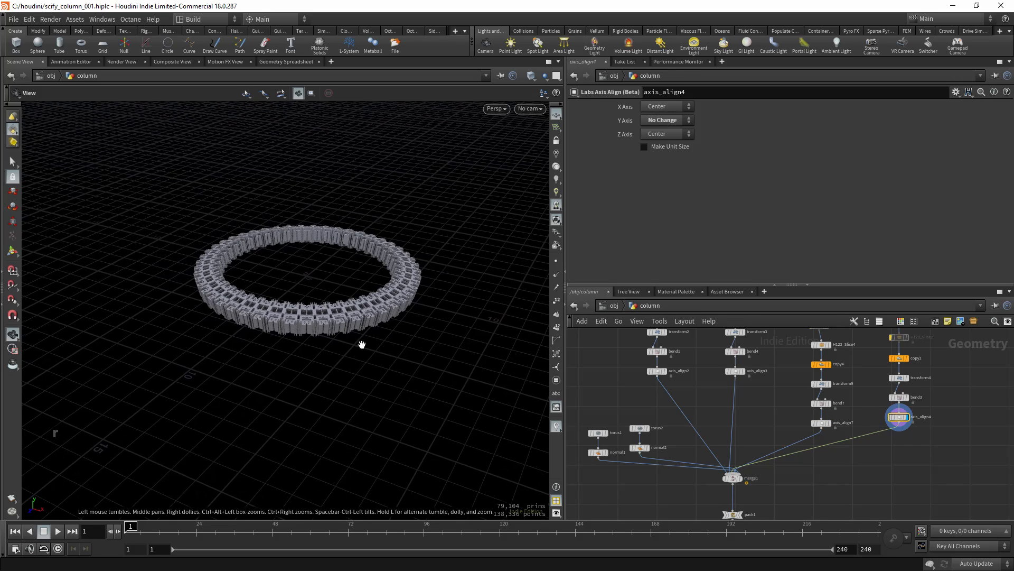
- Display merge1 and examine the combined ring up close and from afar, together with the torus1 and torus2 branches
middle_drag(791, 493, 795, 464)
click(735, 448)
click(743, 448)
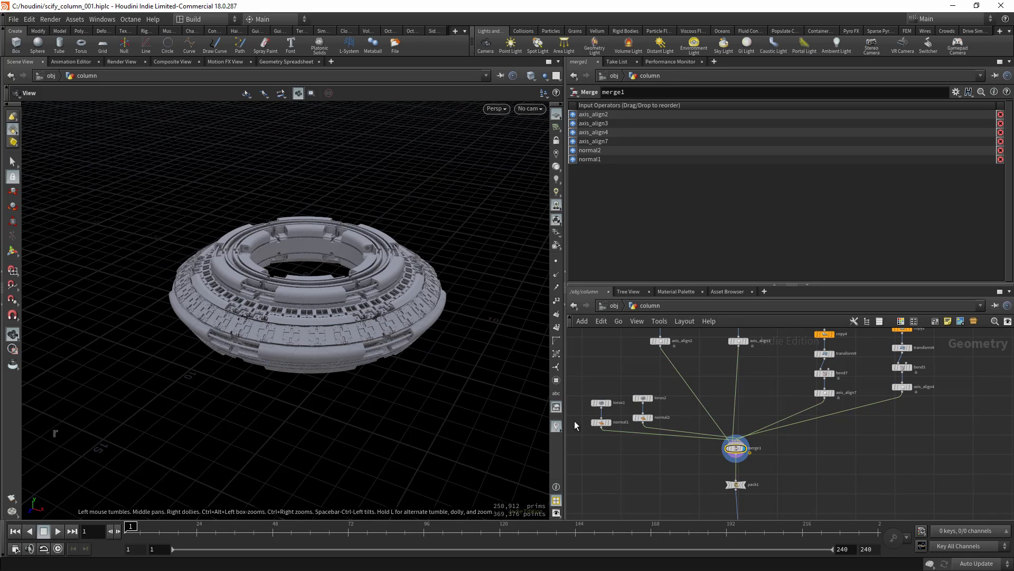
middle_drag(672, 457, 709, 469)
scroll(661, 439, up, 3)
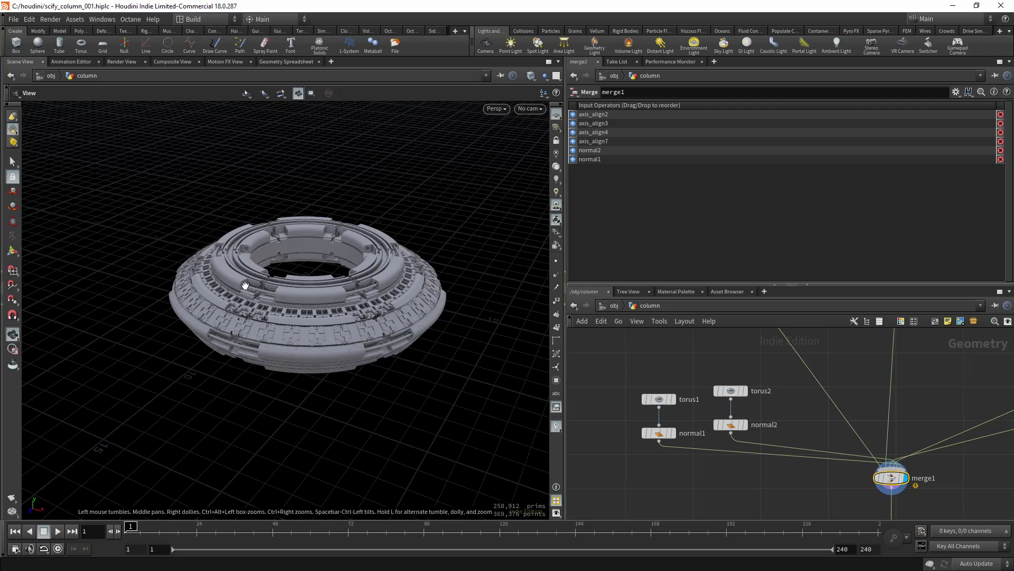
scroll(245, 286, up, 5)
drag(300, 327, 455, 382)
scroll(423, 378, down, 4)
scroll(340, 352, down, 3)
scroll(338, 338, down, 4)
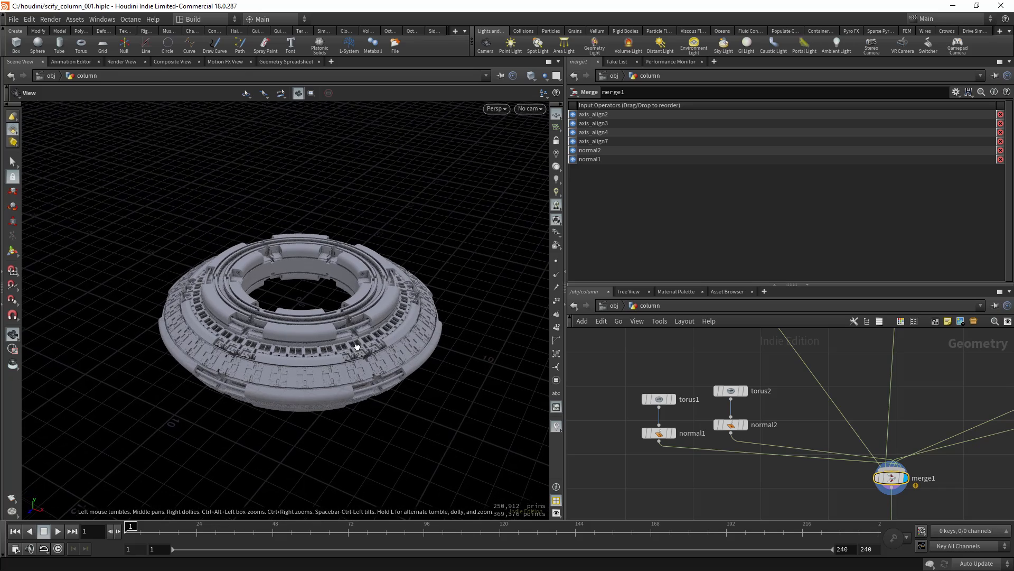
drag(331, 316, 478, 392)
scroll(806, 436, down, 3)
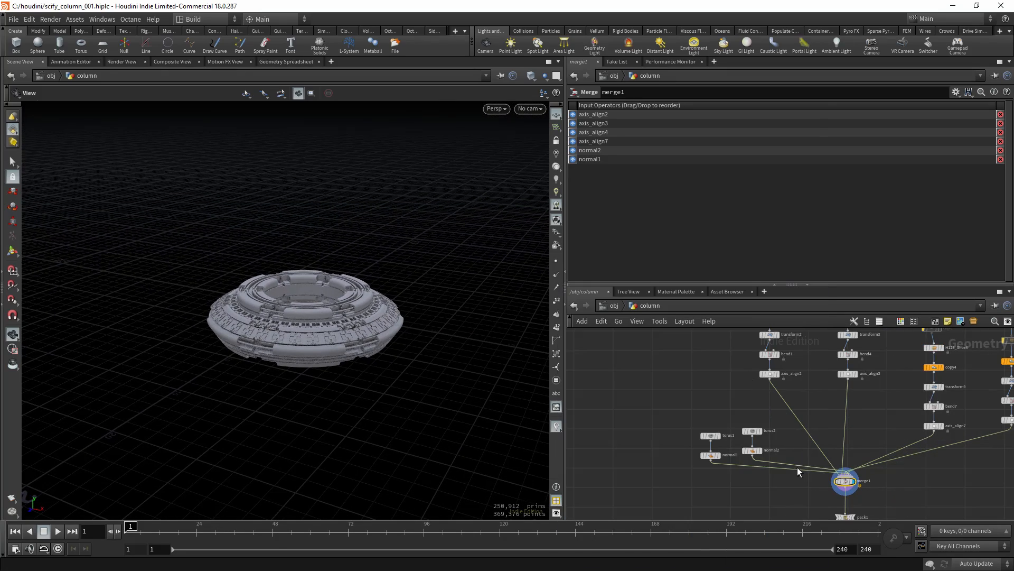
- Display the pack1 output and bring up its node information to check the packed geometry
middle_drag(814, 504, 724, 415)
scroll(724, 415, up, 3)
drag(693, 394, 775, 422)
key(r)
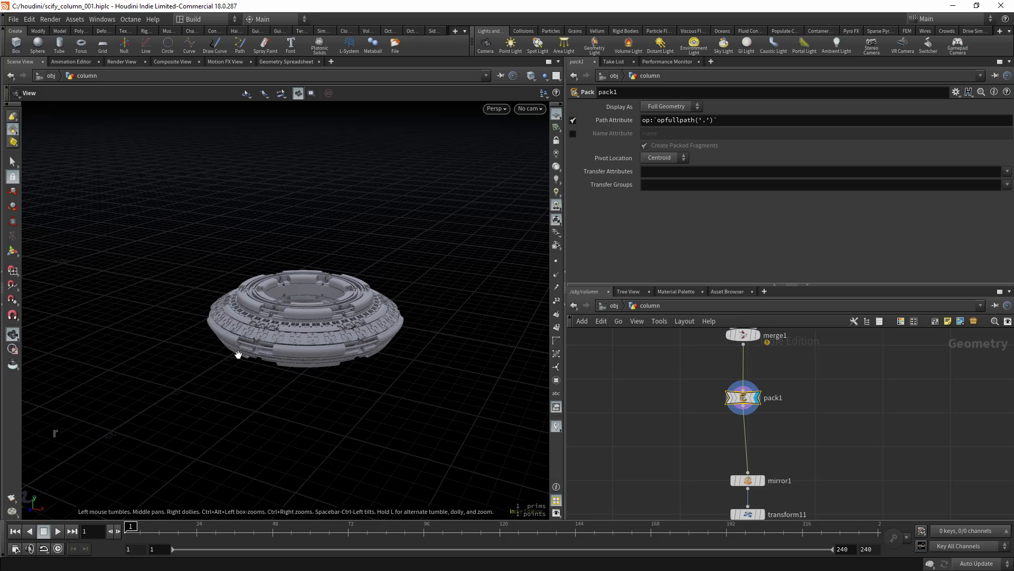
right_drag(238, 354, 476, 443)
middle_click(748, 406)
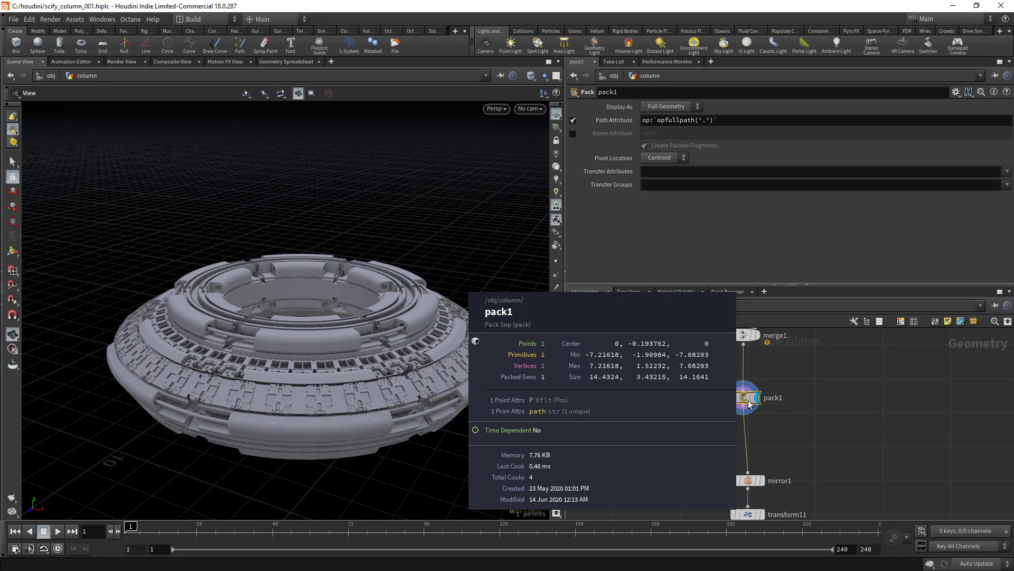
scroll(740, 439, down, 2)
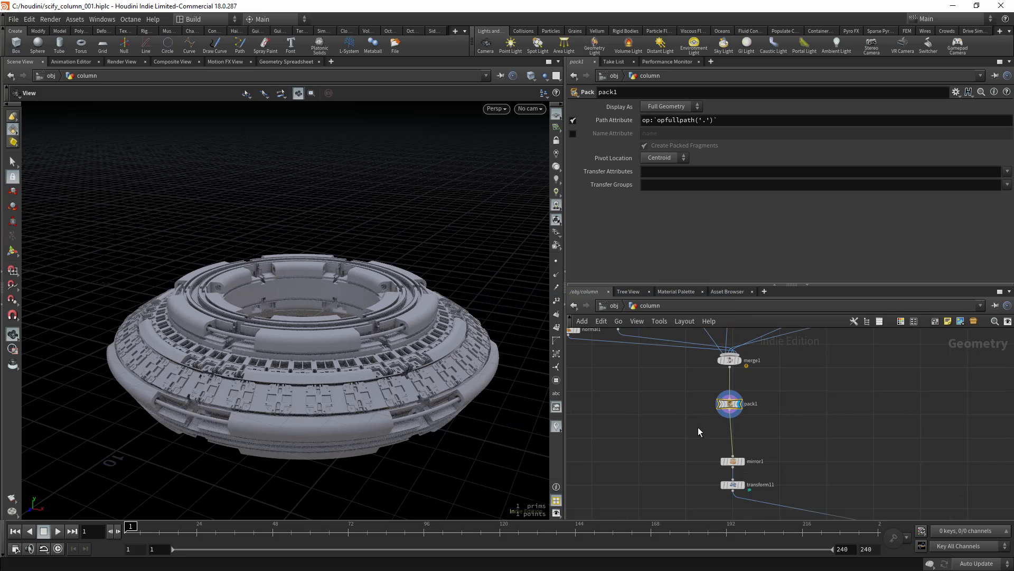
scroll(354, 351, down, 1)
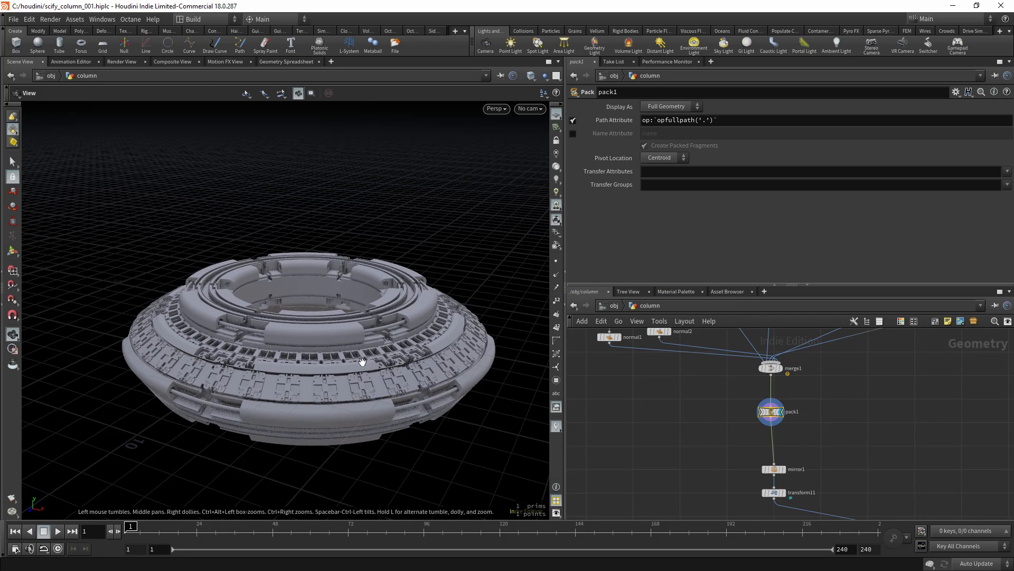
- Check in selection mode that the packed ring highlights as one object, and view it from several angles
key(s)
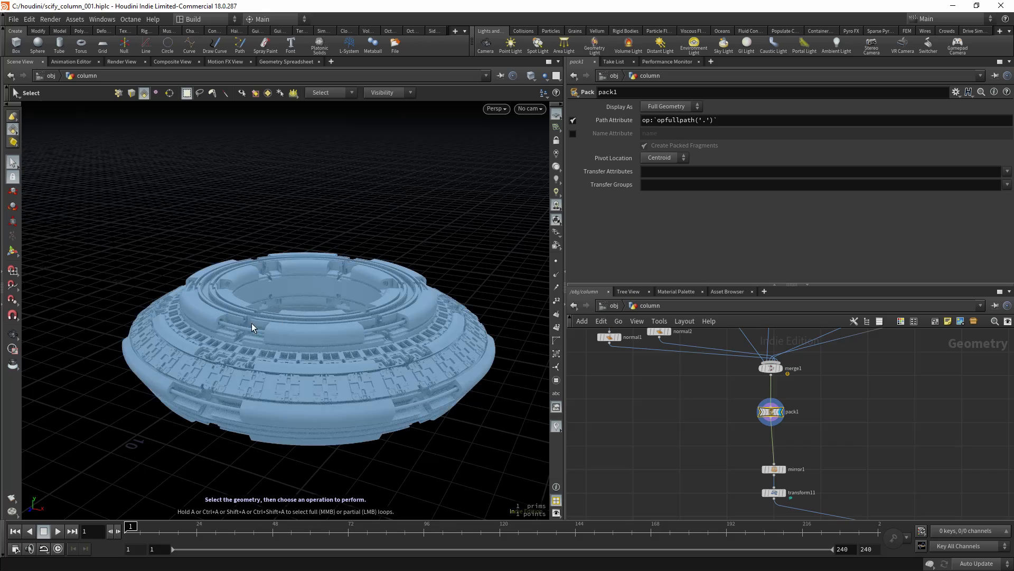
key(Escape)
drag(323, 292, 315, 289)
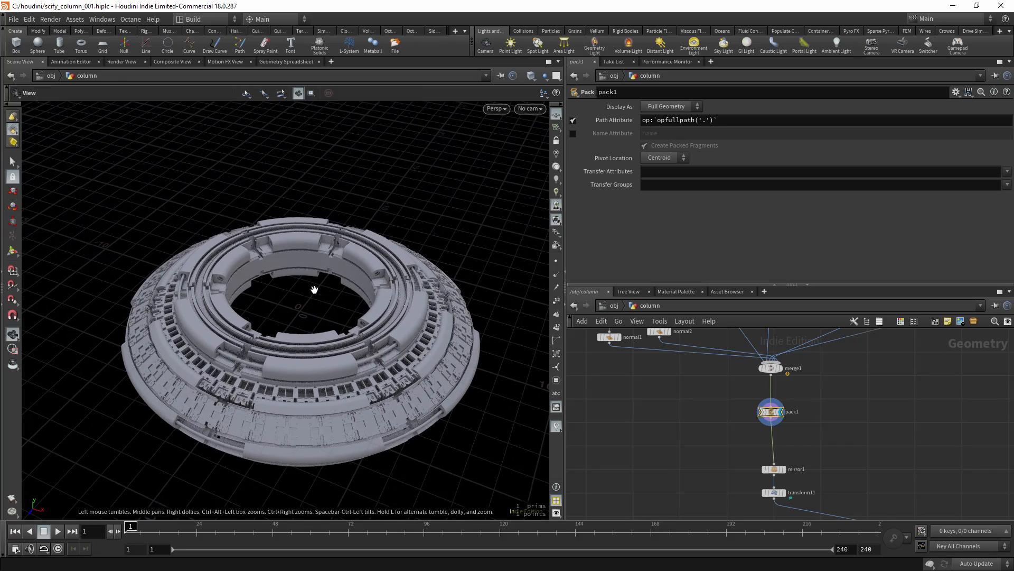
middle_drag(315, 290, 312, 280)
drag(312, 280, 307, 275)
middle_drag(307, 276, 313, 305)
key(s)
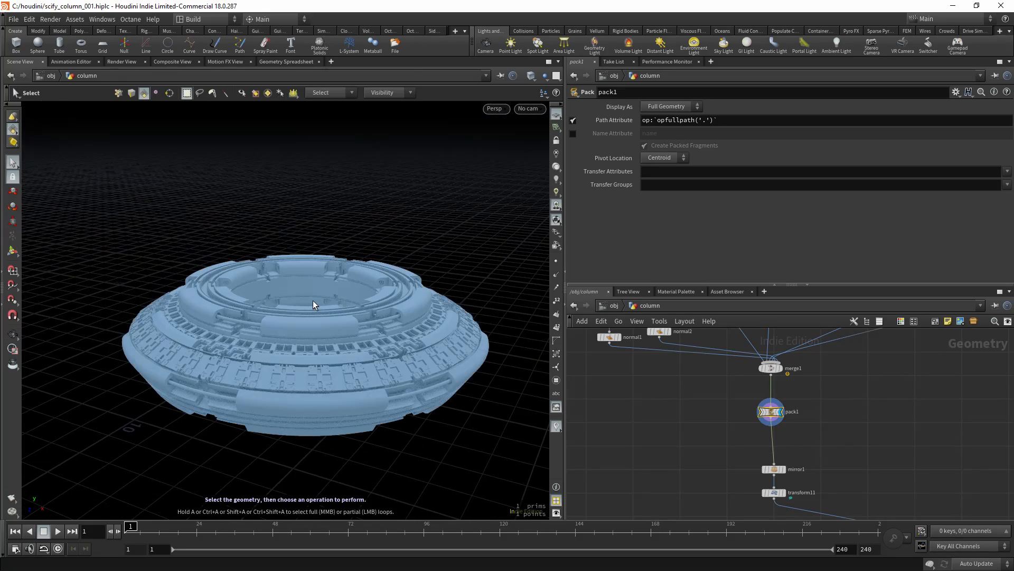
key(Escape)
right_drag(310, 309, 287, 312)
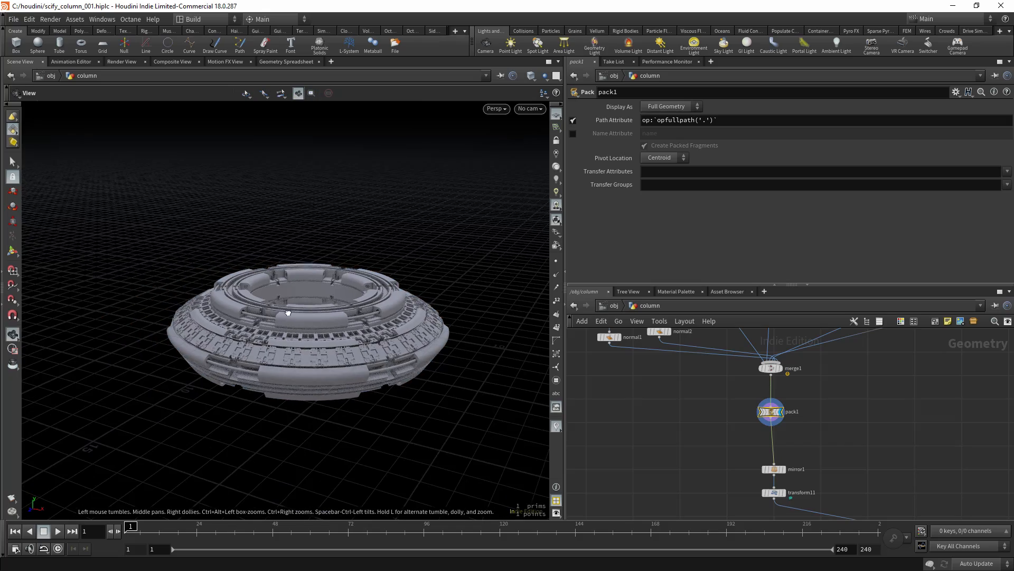
drag(287, 312, 351, 364)
key(s)
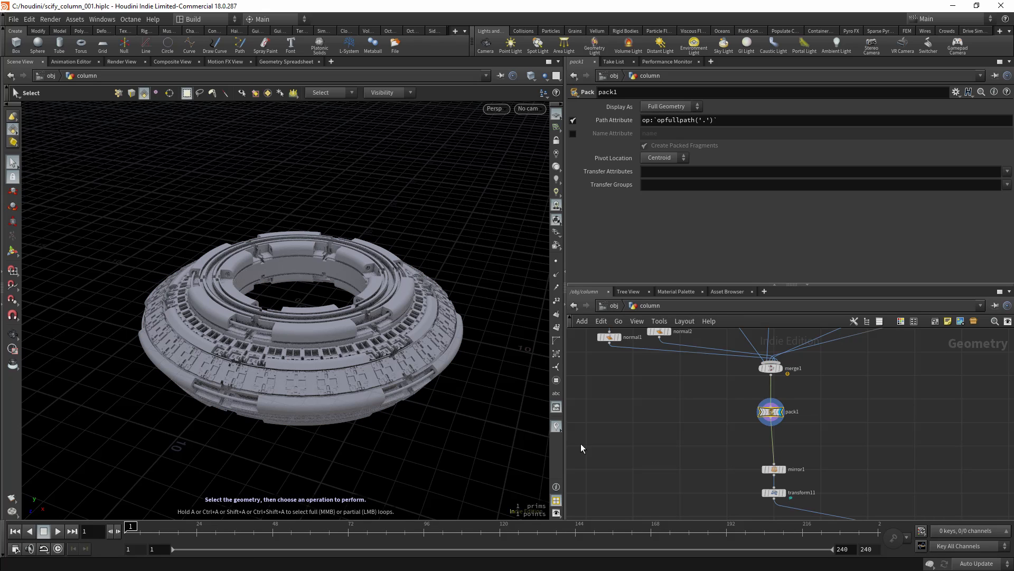
- Display mirror1 and examine the original ring with its mirrored copy above
middle_drag(727, 443, 720, 404)
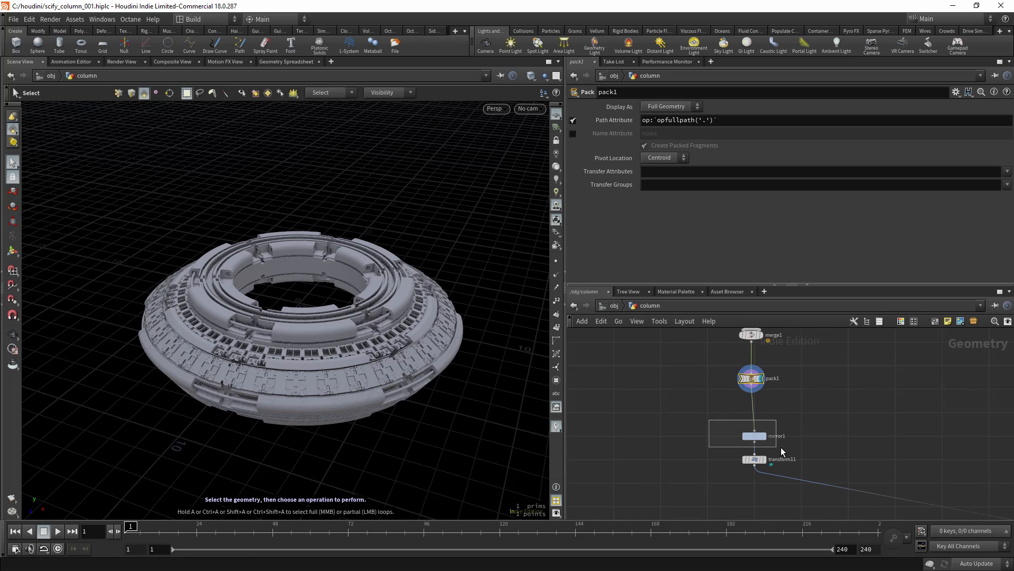
drag(782, 448, 784, 449)
key(r)
click(757, 437)
alt+right_drag(365, 259, 247, 263)
alt+middle_drag(247, 264, 250, 364)
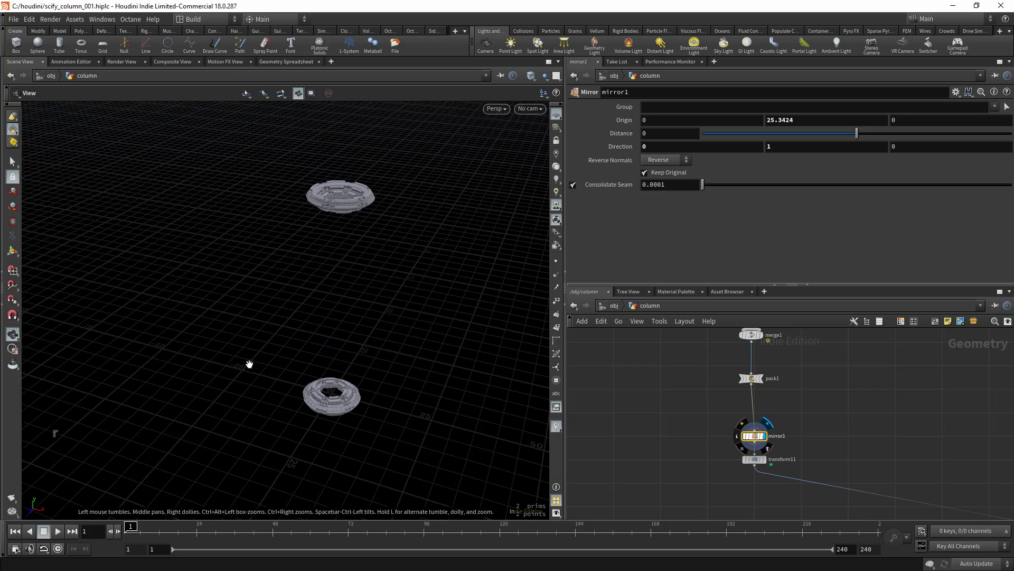
alt+drag(250, 364, 394, 360)
alt+middle_drag(394, 360, 371, 353)
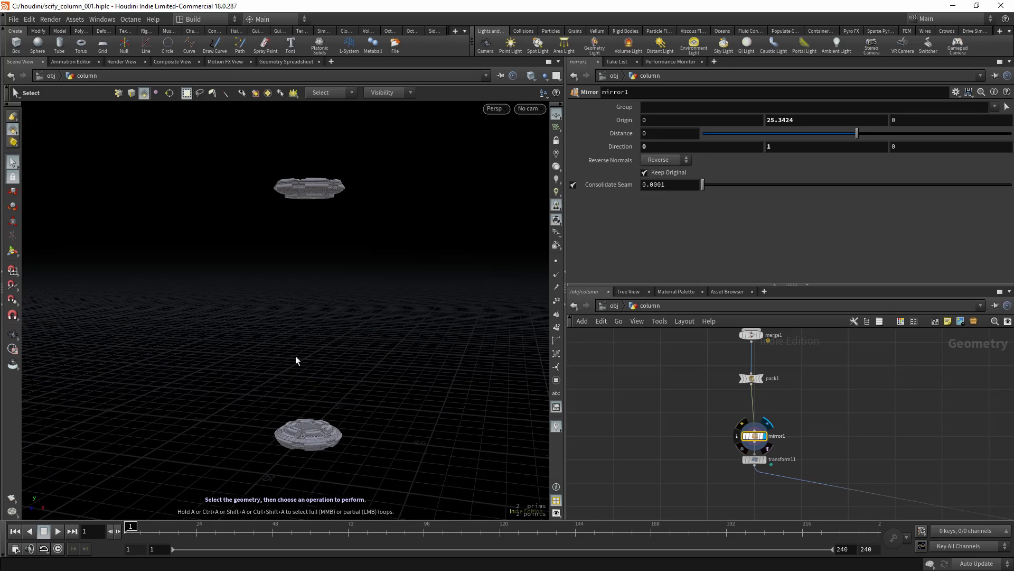
alt+drag(312, 332, 313, 423)
- Display transform11, toggle its bypass to compare the ring scale, and leave the node active
middle_drag(719, 456, 679, 423)
scroll(680, 423, up, 3)
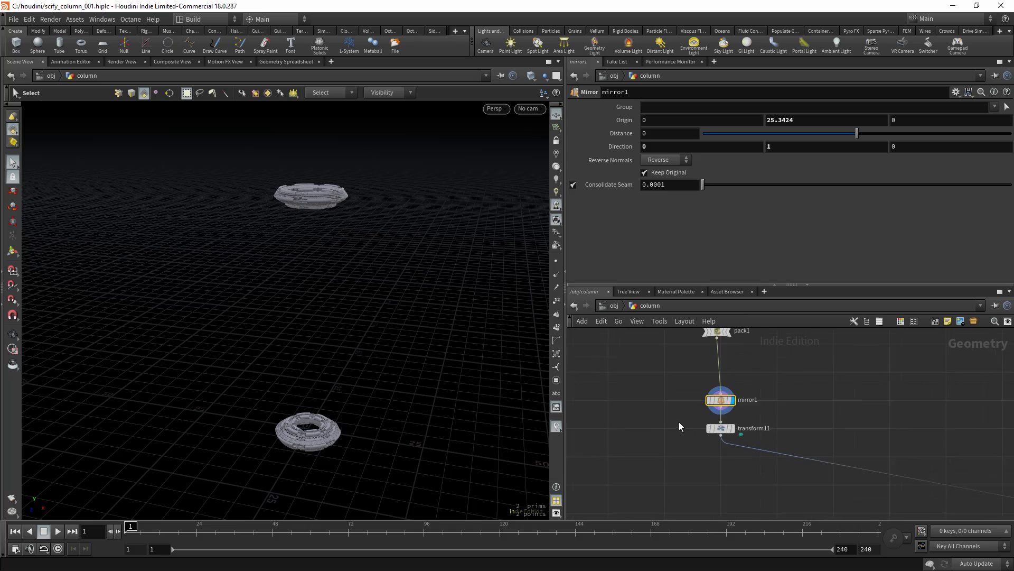
drag(698, 415, 782, 457)
key(r)
click(741, 431)
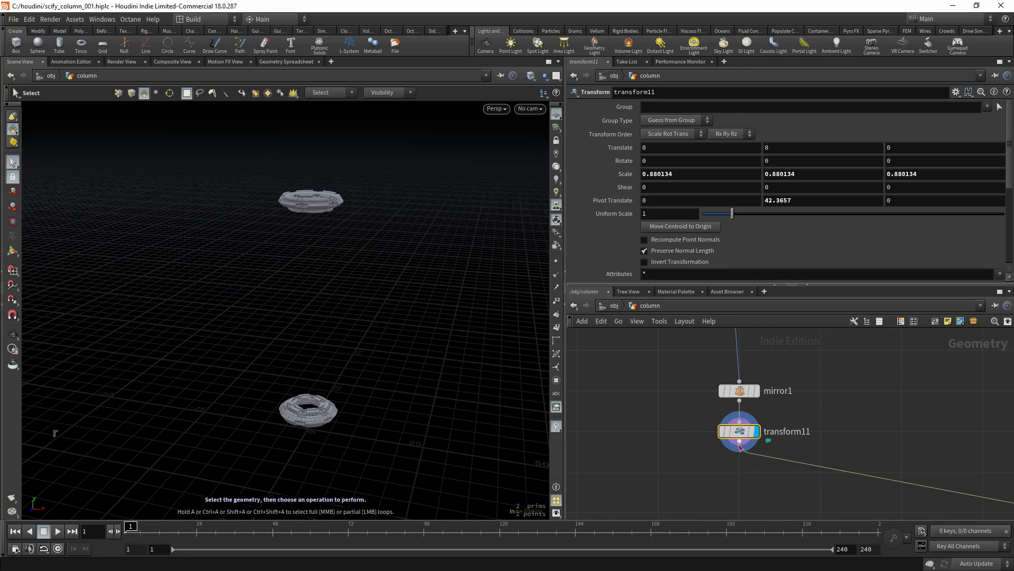
key(q)
key(q)
key(q)
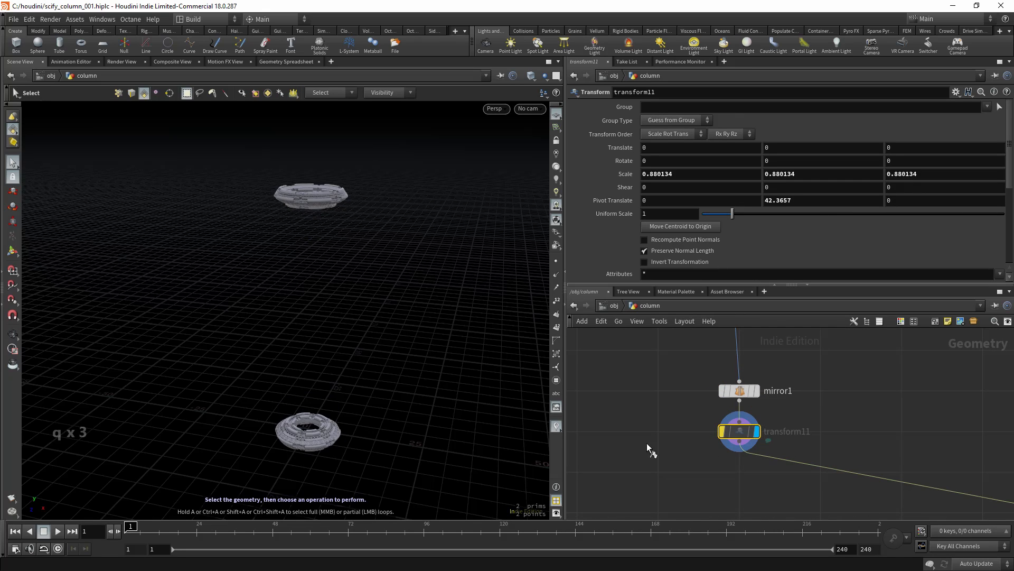
drag(324, 354, 317, 329)
scroll(814, 401, down, 10)
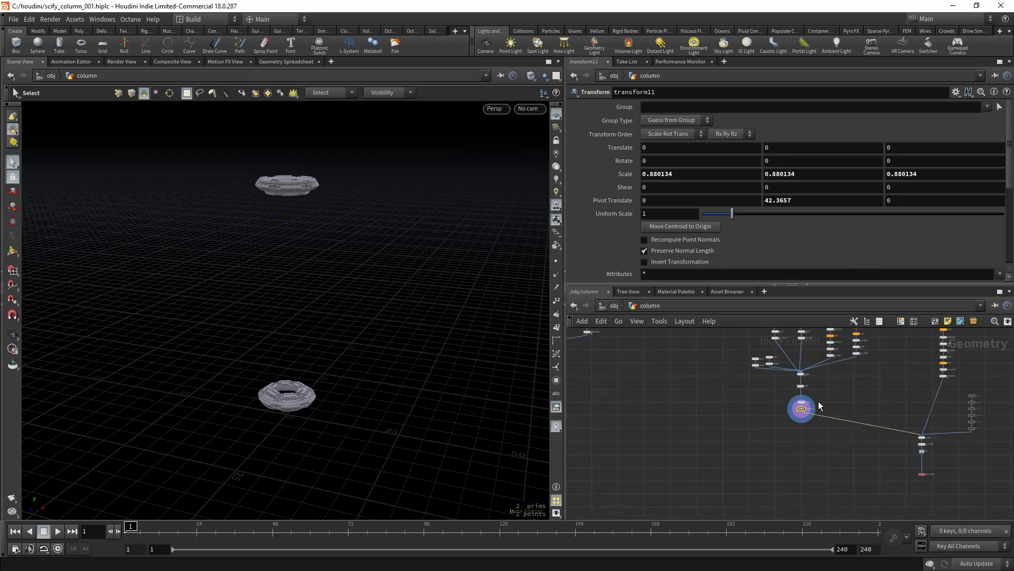
key(q)
drag(319, 390, 274, 397)
key(s)
- Display lineartaper1 in the neighbouring branch and inspect the tapered stack of rings
scroll(766, 438, up, 10)
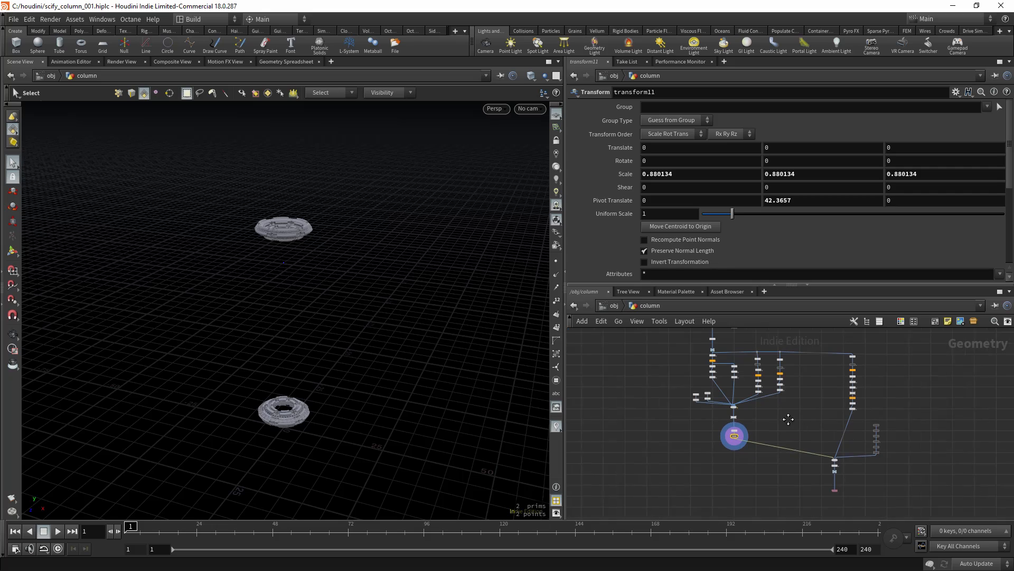
drag(817, 434, 821, 435)
key(r)
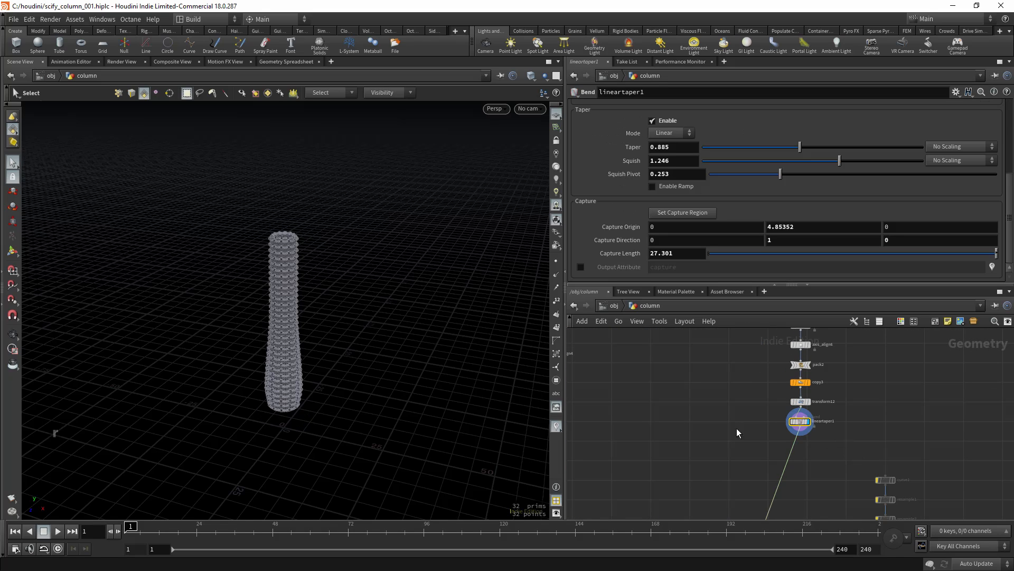
alt+right_drag(354, 338, 384, 393)
alt+drag(385, 393, 324, 376)
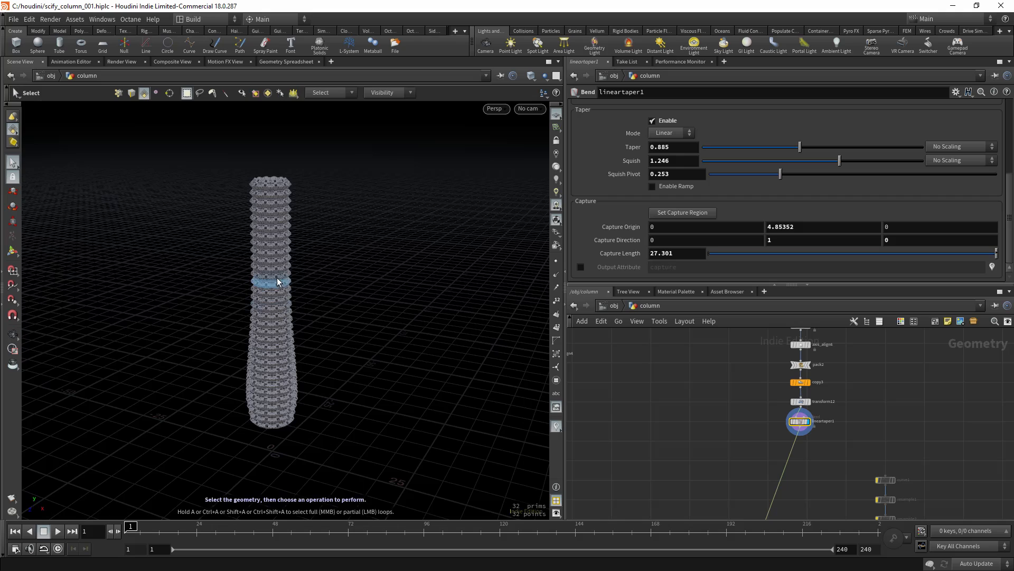
alt+drag(281, 277, 288, 309)
- Display copy5 at the start of the stack branch and frame its row of repeated blocks
middle_drag(776, 338, 710, 433)
scroll(710, 433, up, 2)
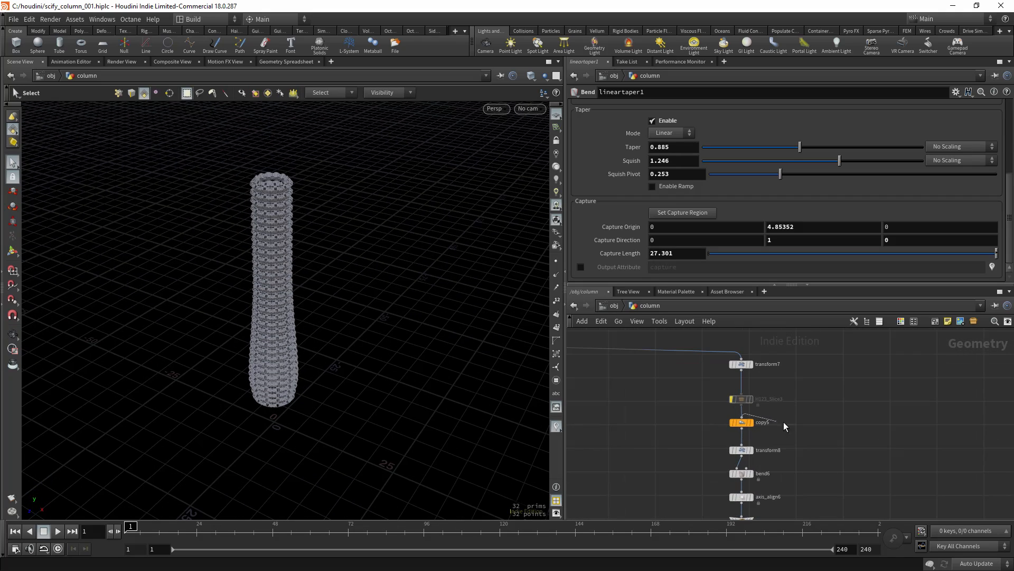
click(741, 423)
key(r)
key(space+g)
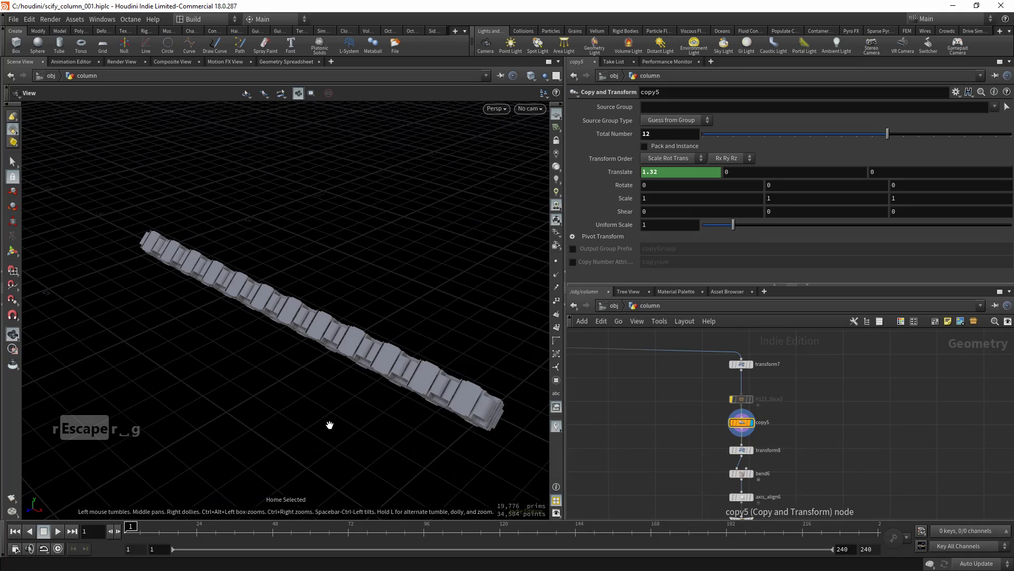
- Display bend6 and inspect the row of blocks bent into a ring
middle_drag(674, 433, 669, 412)
scroll(708, 429, up, 2)
click(746, 431)
key(r)
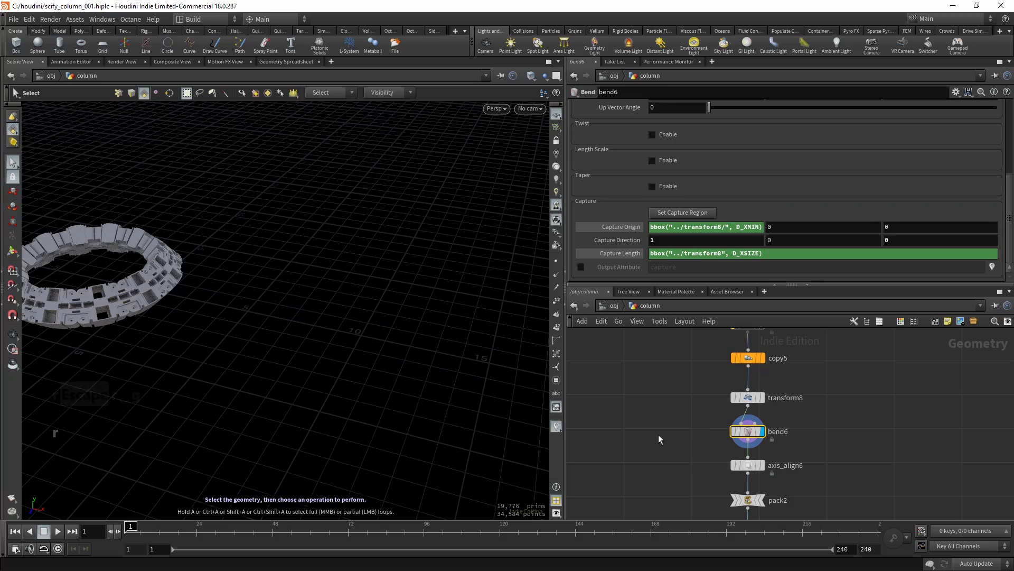
alt+right_drag(232, 328, 231, 297)
alt+middle_drag(231, 296, 338, 298)
alt+right_drag(339, 299, 362, 343)
mouse_move(362, 343)
alt+mouse_down()
mouse_move(351, 299)
mouse_move(349, 336)
alt+mouse_up()
- Display pack2 and inspect the centred, packed ring
middle_drag(672, 479, 630, 393)
click(738, 438)
key(r)
click(725, 436)
alt+right_drag(413, 320, 387, 295)
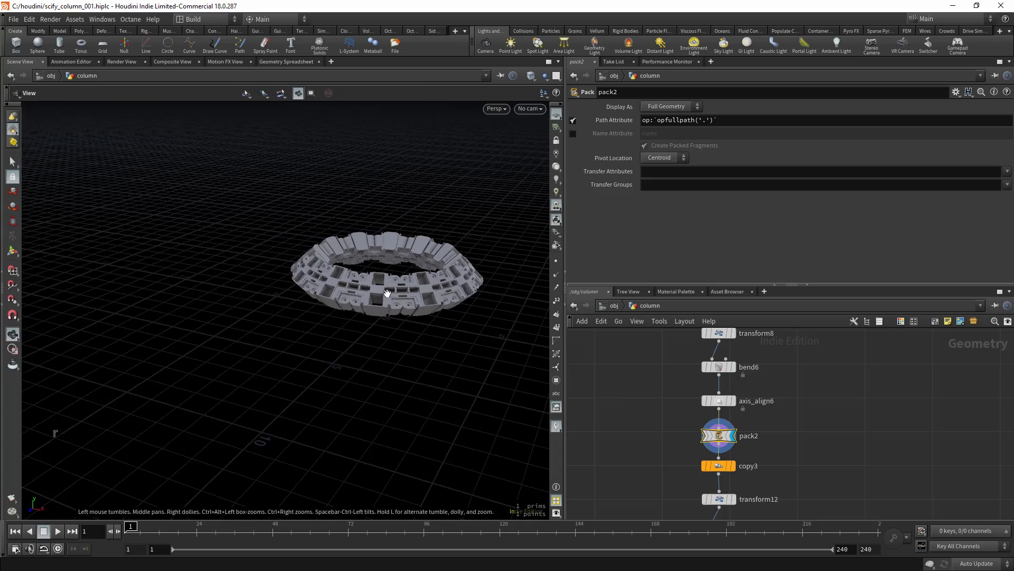
alt+middle_drag(387, 295, 319, 317)
mouse_move(319, 317)
alt+mouse_down()
mouse_move(319, 334)
mouse_move(339, 300)
mouse_move(320, 316)
alt+mouse_up()
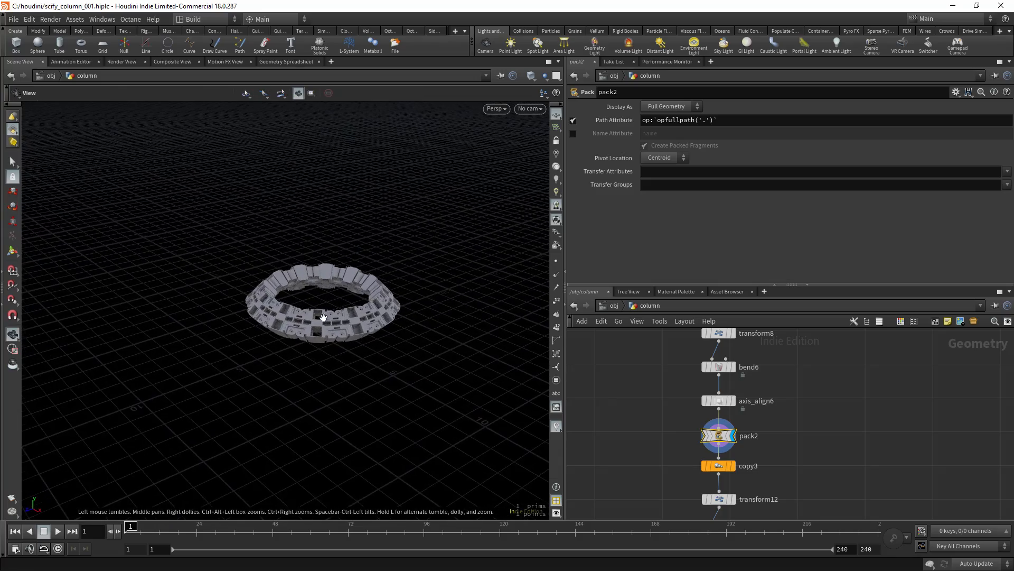
middle_drag(635, 461, 635, 438)
alt+drag(355, 361, 400, 361)
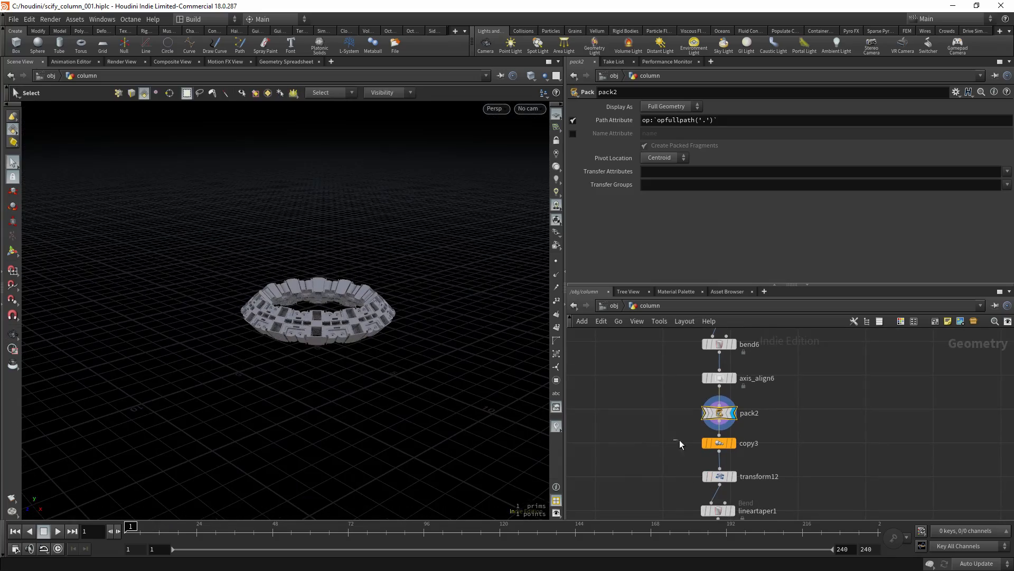
- Display copy3 and inspect the packed ring repeated upward into a tall column
click(711, 444)
key(r)
alt+right_drag(328, 350, 309, 275)
alt+middle_drag(309, 274, 292, 352)
alt+right_drag(292, 351, 445, 355)
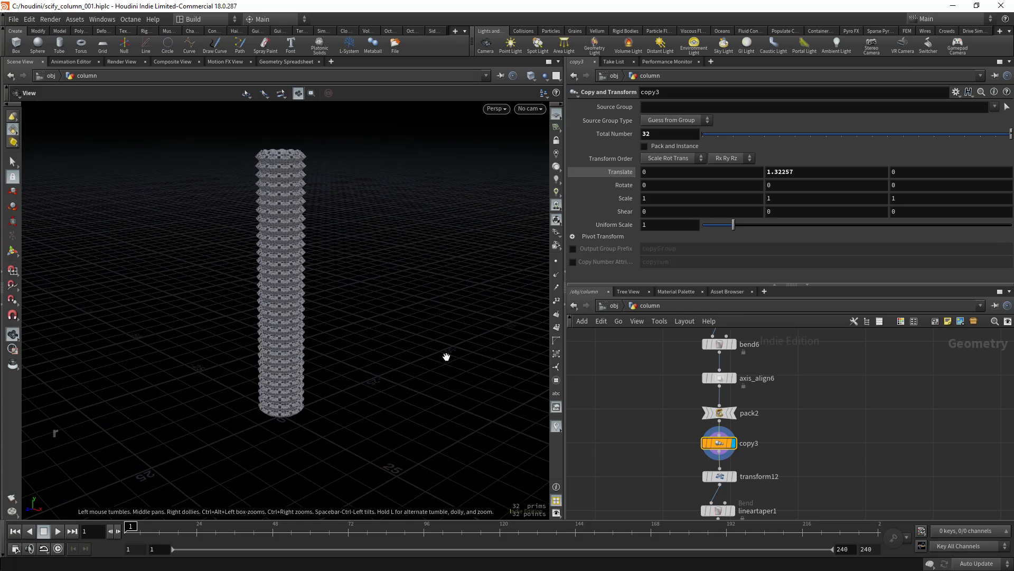
alt+drag(330, 340, 326, 335)
alt+middle_drag(326, 335, 333, 330)
- Display transform12 to show the vertical offset of the ring stack and its Translate settings
middle_drag(648, 444, 664, 372)
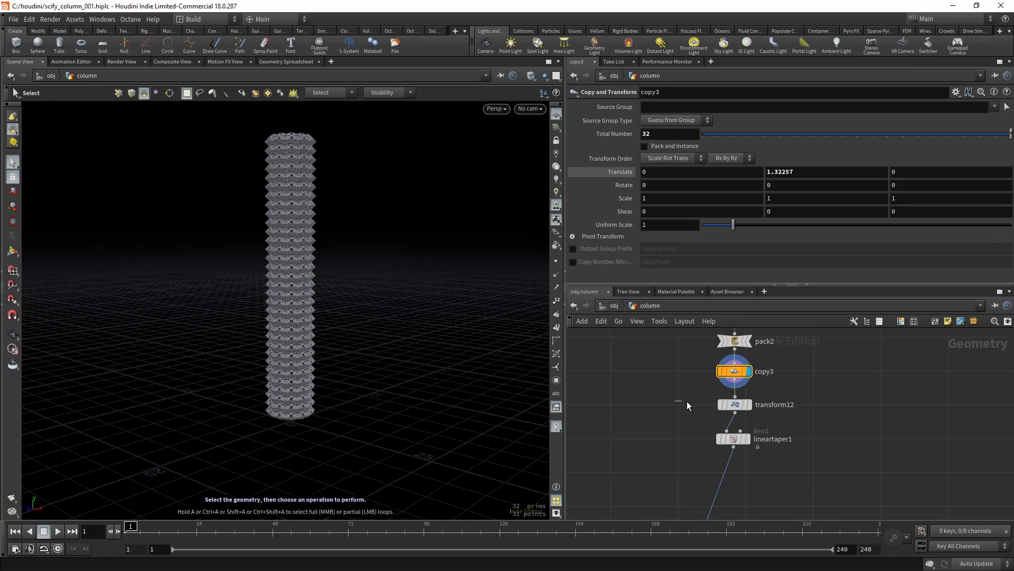
click(738, 410)
key(r)
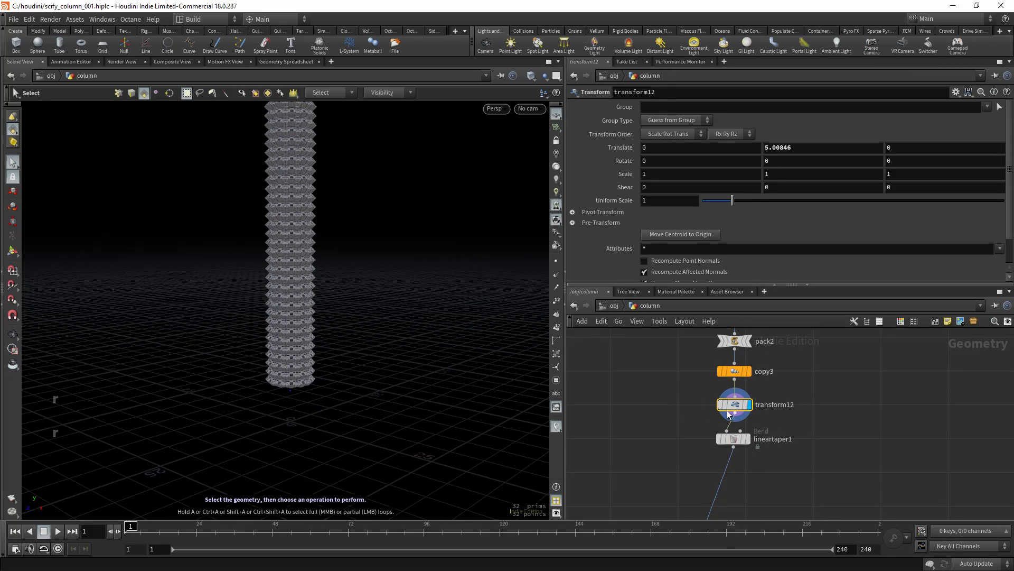
- Inspect the raised ring stack from transform12 and open lineartaper1's taper settings
alt+right_drag(319, 328, 302, 285)
alt+middle_drag(302, 285, 301, 328)
alt+drag(301, 328, 305, 341)
alt+middle_drag(305, 342, 321, 327)
key(s)
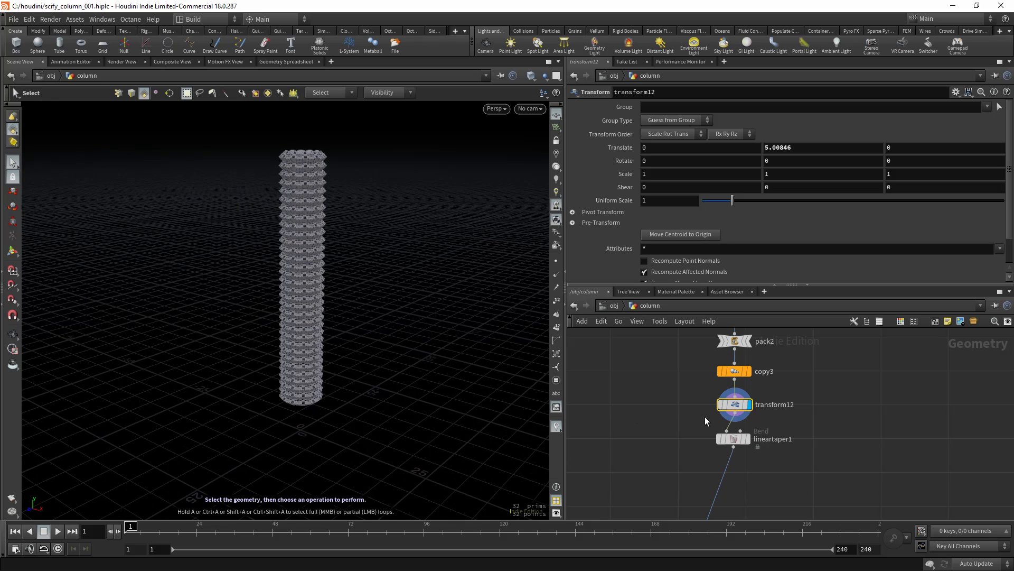
click(728, 438)
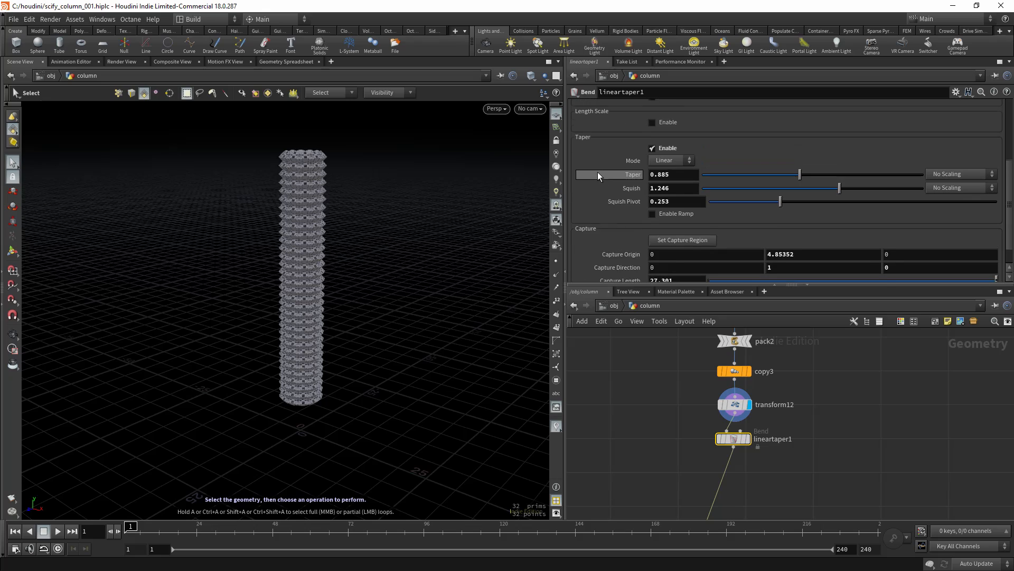
scroll(597, 172, up, 3)
- Add a second Linear Taper node fed by transform12 and display its output
key(Tab)
text(ta)
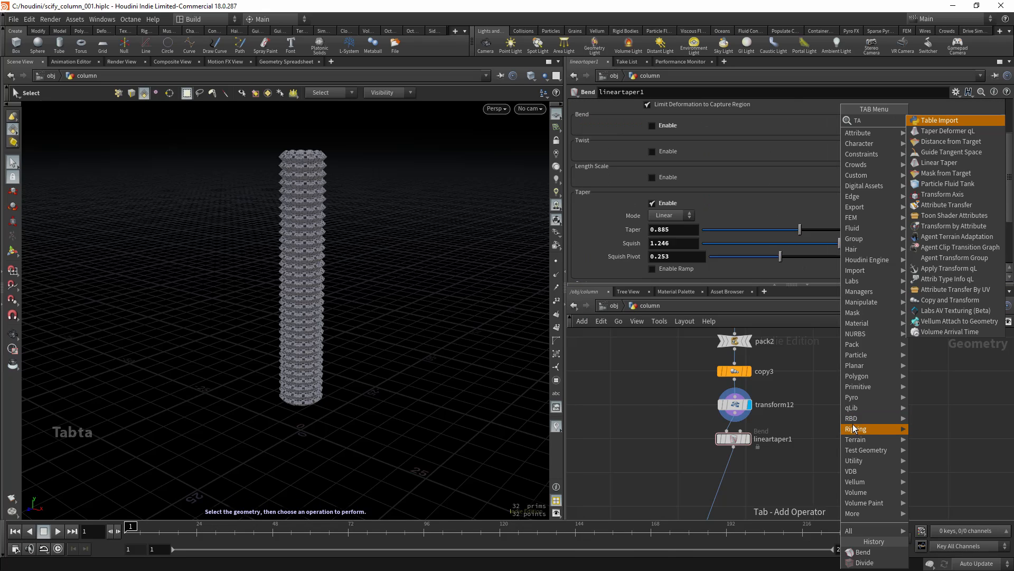
text(p)
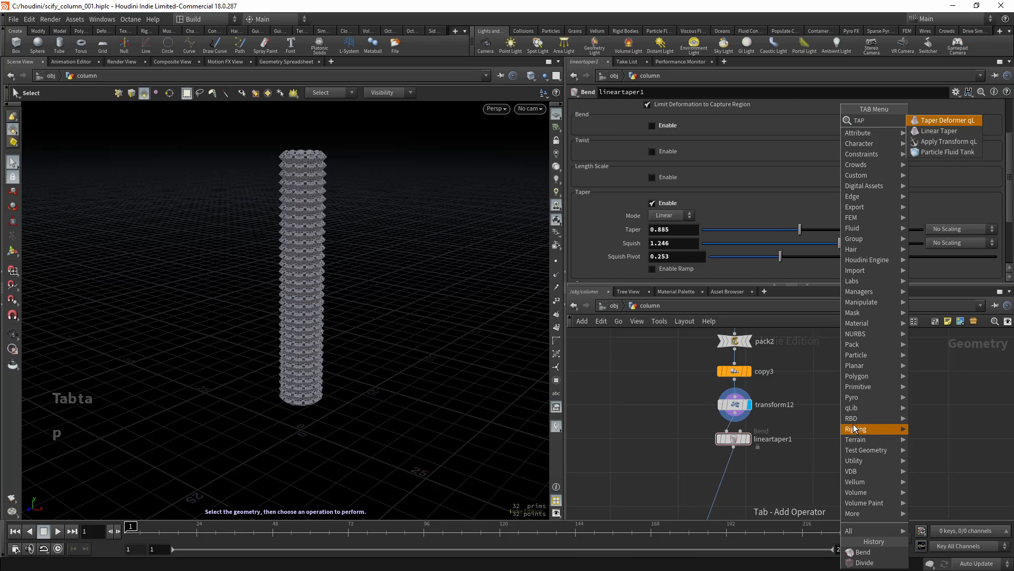
click(955, 130)
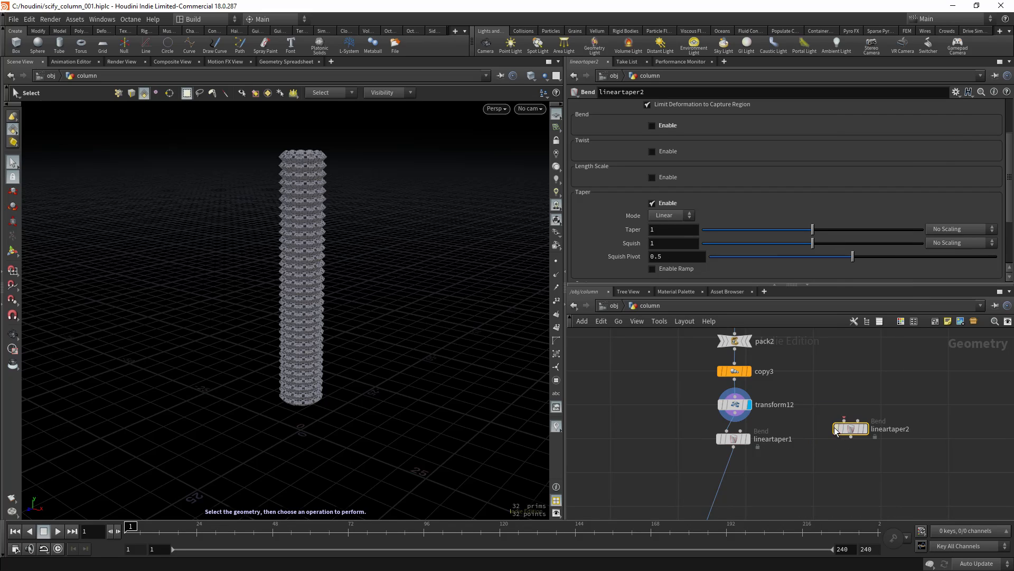
scroll(840, 429, up, 3)
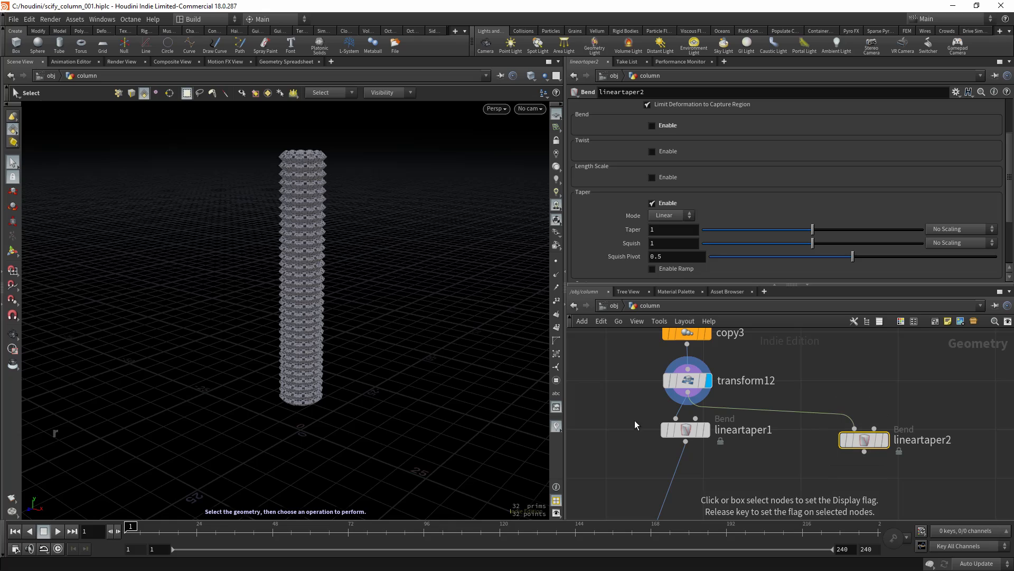
key(r)
alt+right_drag(356, 295, 396, 369)
- Rotate lineartaper2's capture region upright along the column's axis and stretch it upward through the ring stack
key(Return)
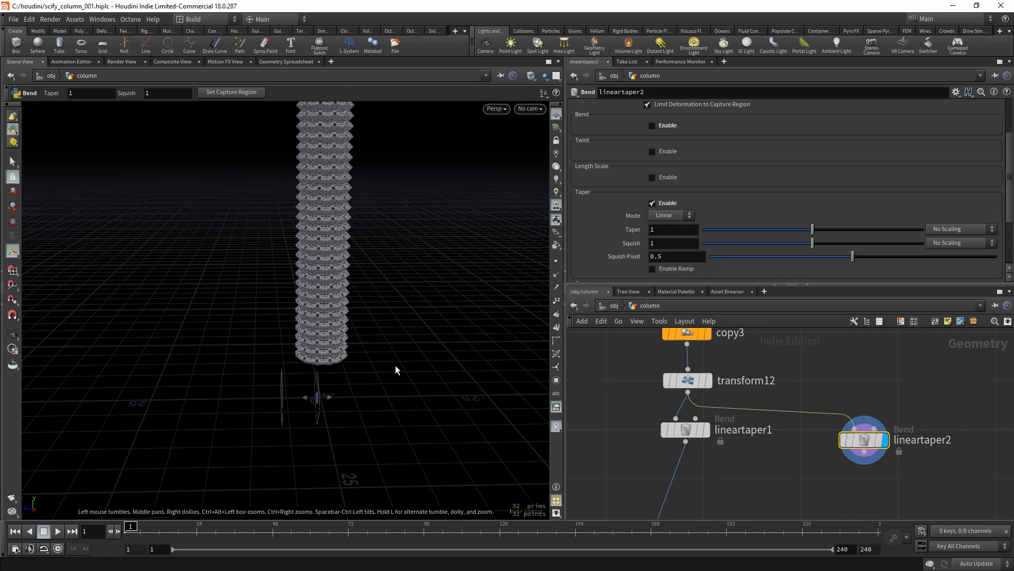
key(g)
drag(344, 347, 398, 397)
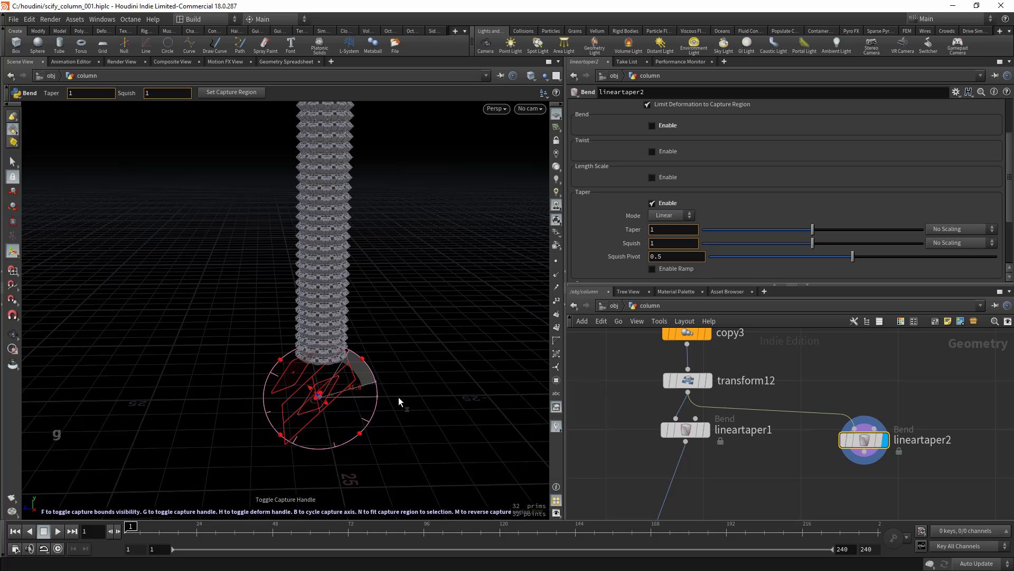
alt+right_drag(417, 391, 343, 366)
mouse_move(371, 360)
mouse_down()
mouse_move(377, 282)
mouse_move(378, 350)
mouse_up()
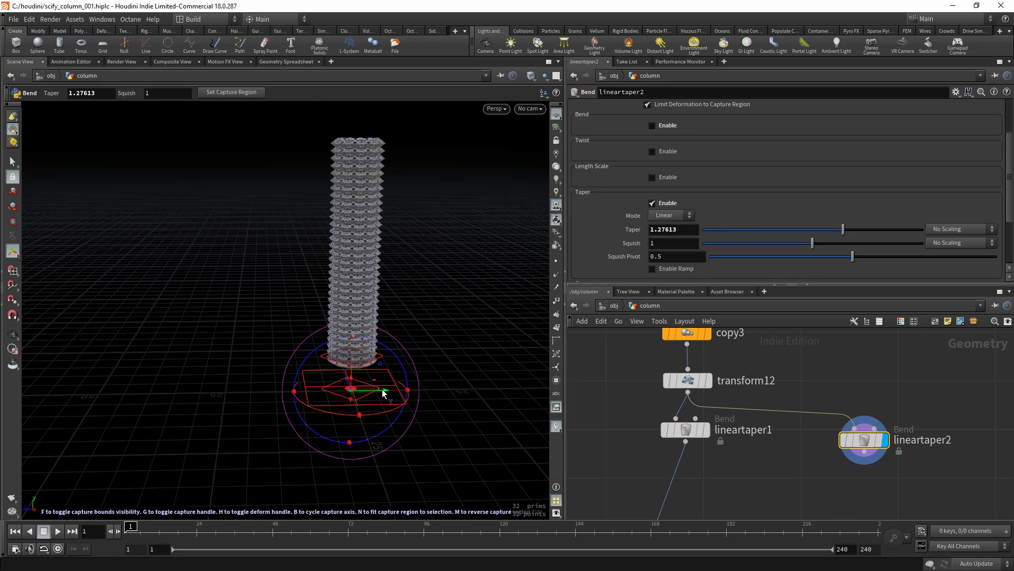
drag(363, 388, 369, 301)
alt+drag(370, 301, 371, 292)
alt+right_drag(371, 292, 395, 312)
drag(393, 313, 375, 179)
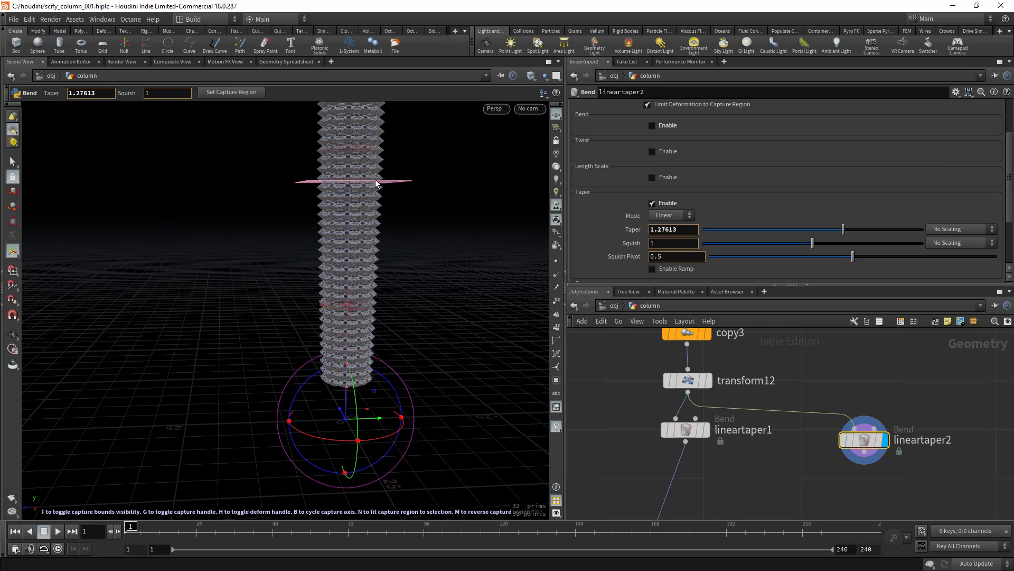
- Adjust lineartaper2's deformation to a Taper of about 1.33 and a Squish of about 1.60 so the lower column bulges
alt+right_drag(375, 177, 297, 233)
alt+middle_drag(367, 209, 349, 290)
drag(373, 256, 375, 283)
alt+right_drag(354, 308, 366, 309)
drag(362, 252, 366, 245)
drag(364, 349, 363, 313)
alt+right_drag(362, 313, 390, 315)
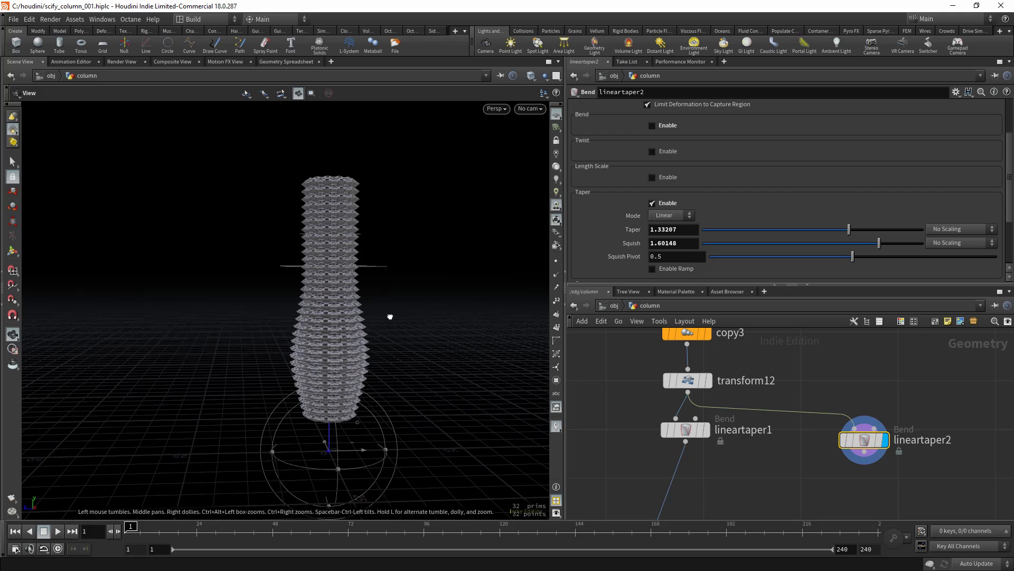
- Try shifting lineartaper2's capture region on the column, and undo the change
drag(374, 270, 364, 220)
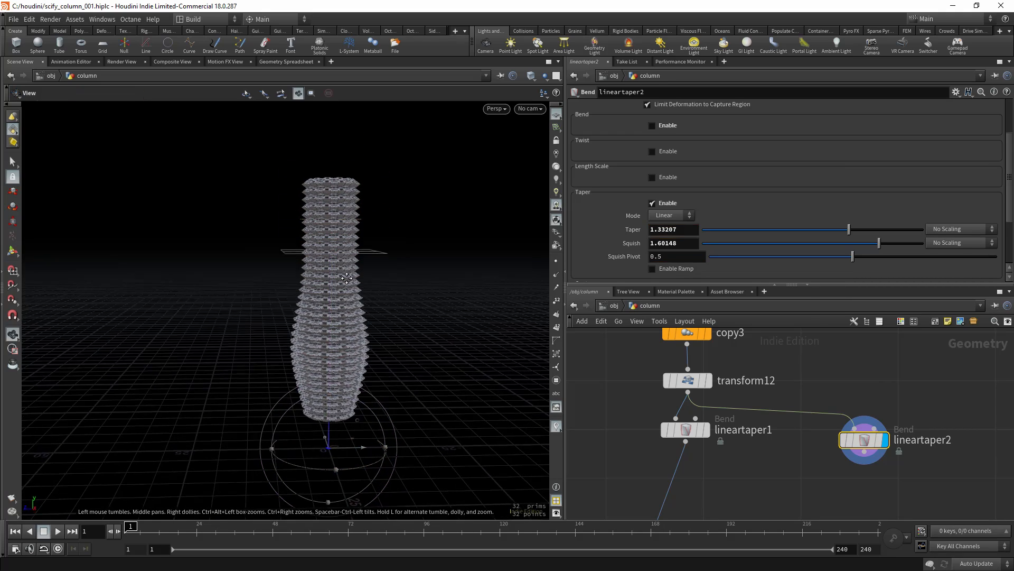
alt+middle_drag(363, 220, 363, 250)
drag(357, 248, 386, 313)
key(ctrl+z)
key(Return)
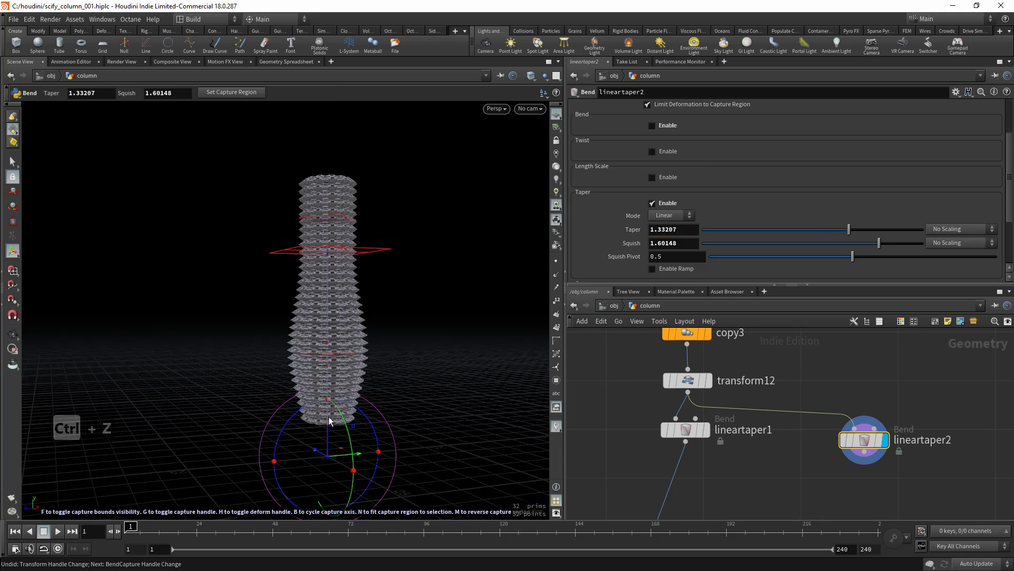
- Display lineartaper1 and examine its Taper, Squish and Capture settings on the column
scroll(734, 435, down, 2)
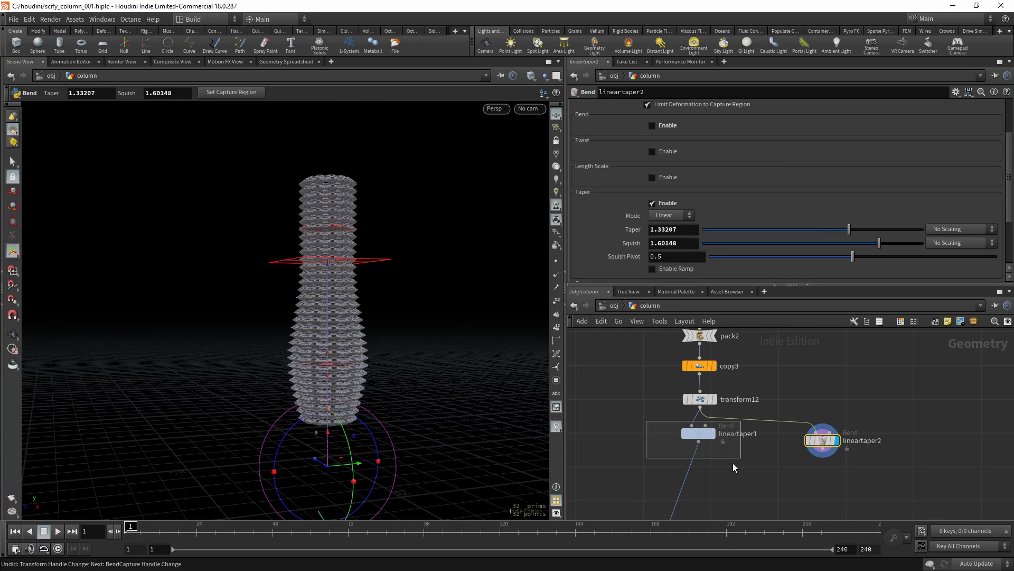
click(698, 434)
alt+drag(315, 379, 344, 366)
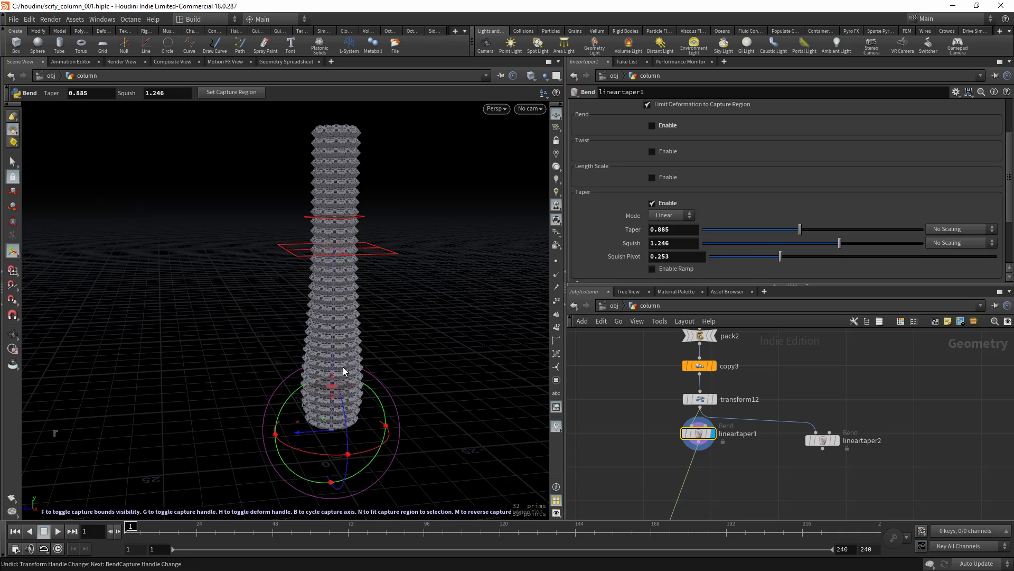
drag(877, 288, 878, 334)
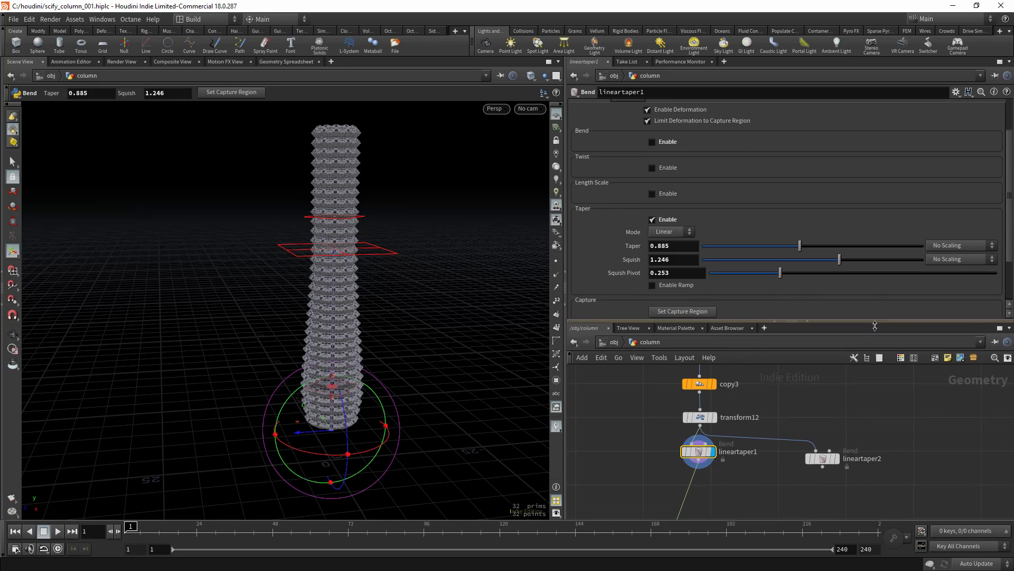
scroll(918, 277, down, 3)
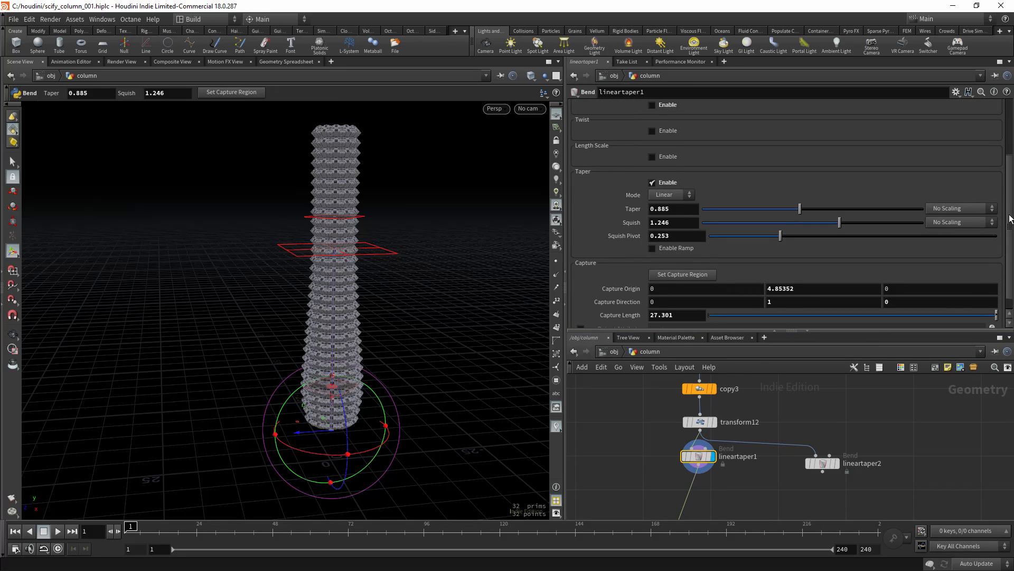
scroll(1009, 233, down, 1)
alt+drag(297, 360, 316, 336)
- Try reshaping lineartaper1's column with a Squish of about 2.18, and undo the changes
drag(378, 253, 348, 299)
key(ctrl+z)
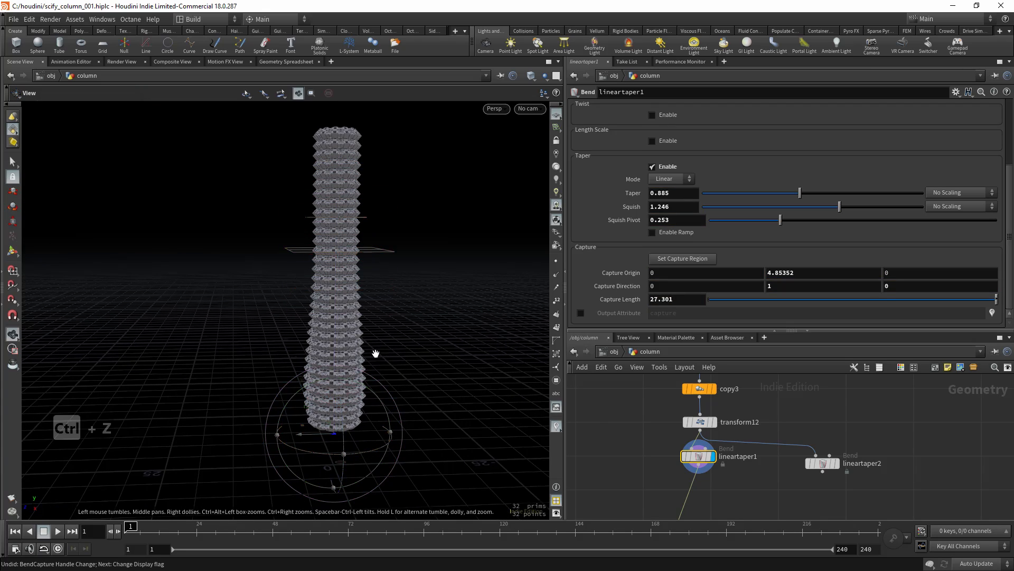
key(ctrl+z)
key(ctrl+z)
key(ctrl+z)
key(ctrl+z)
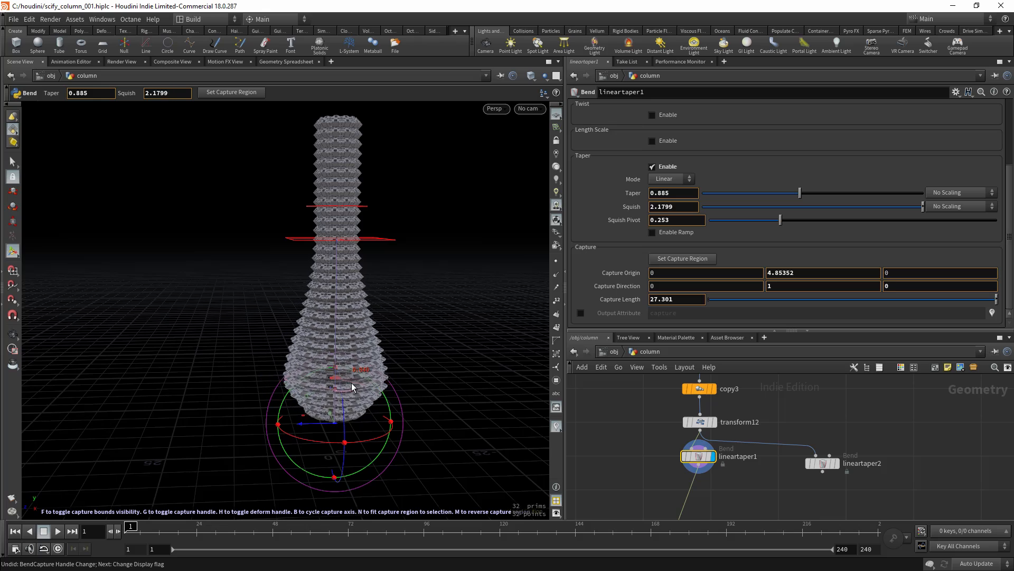
alt+drag(388, 371, 382, 356)
alt+right_drag(382, 356, 381, 370)
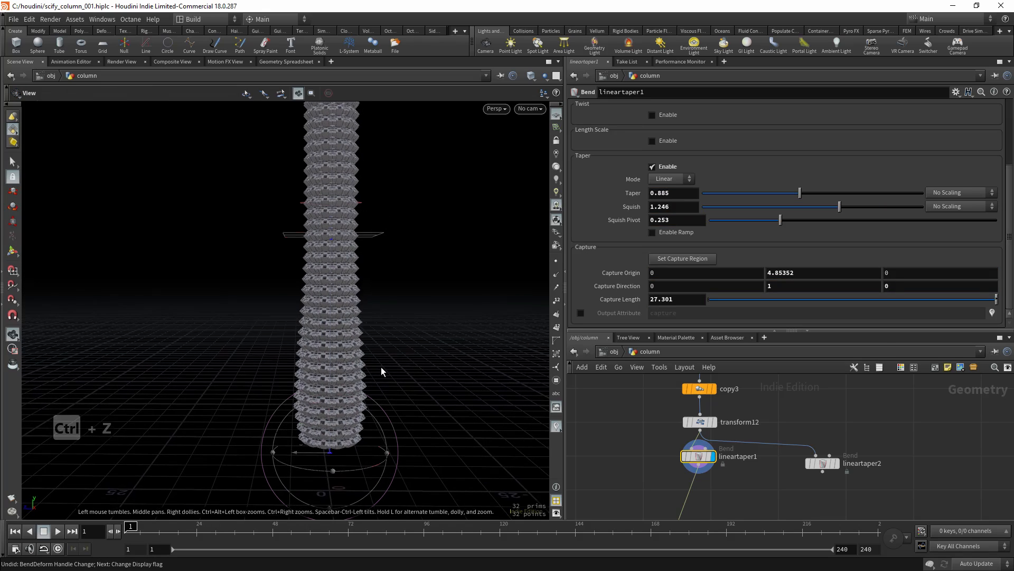
- Display merge2 to view the tapered shaft combined with its base and capital
key(Escape)
right_drag(407, 317, 359, 314)
drag(359, 315, 333, 301)
scroll(764, 423, down, 4)
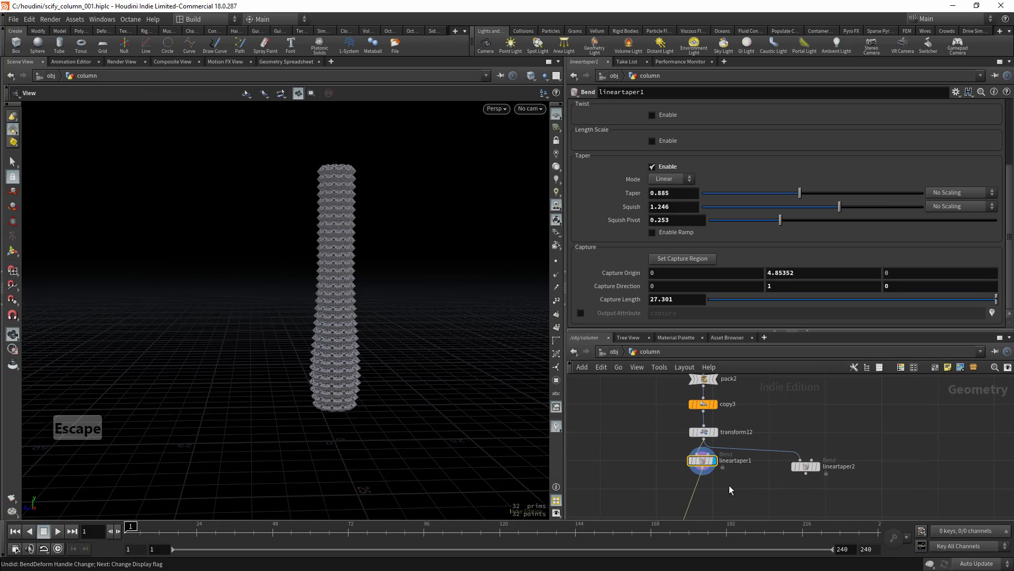
middle_drag(750, 502, 782, 396)
scroll(757, 444, up, 1)
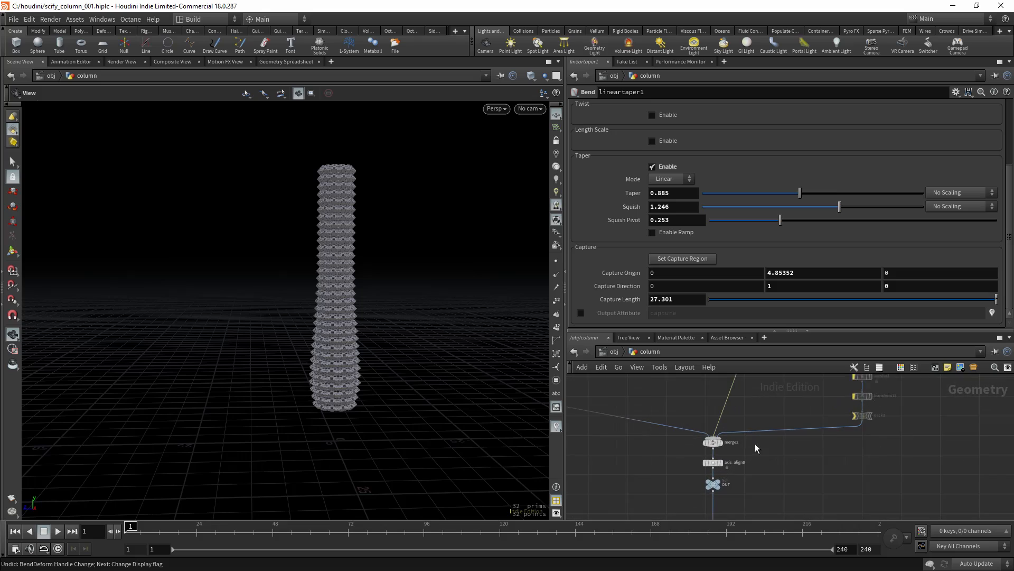
drag(691, 444, 713, 442)
key(r)
- Display axis_align8 and inspect the aligned column together with its axis settings
middle_drag(783, 494, 787, 452)
scroll(698, 427, up, 1)
click(700, 425)
key(r)
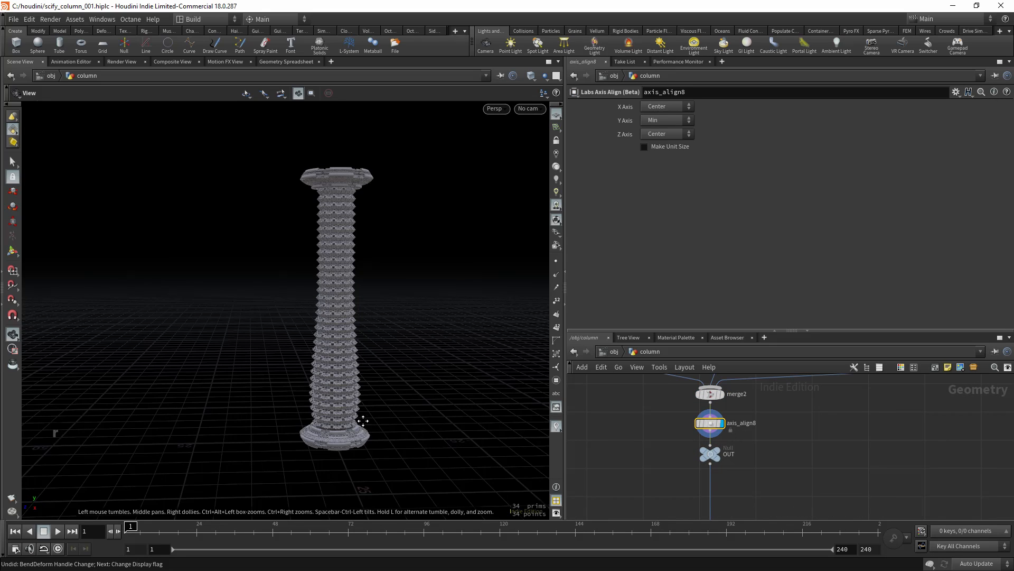
middle_drag(359, 443, 358, 401)
scroll(358, 400, up, 3)
mouse_move(358, 400)
mouse_down()
mouse_move(336, 372)
mouse_move(314, 400)
mouse_move(358, 407)
mouse_move(357, 395)
mouse_up()
scroll(314, 401, down, 3)
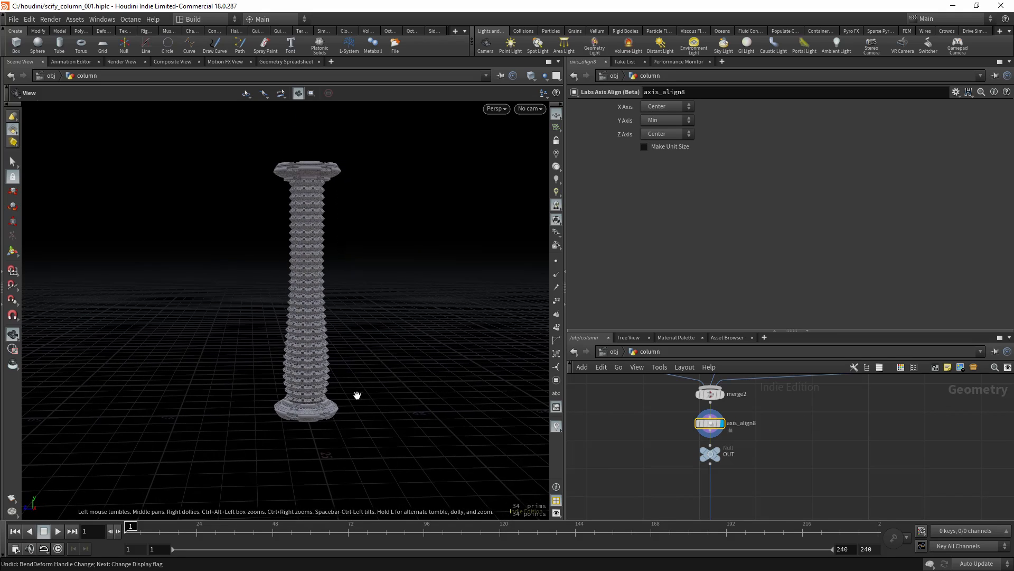
- Display the OUT null and inspect the finished column from below and from the side
click(698, 419)
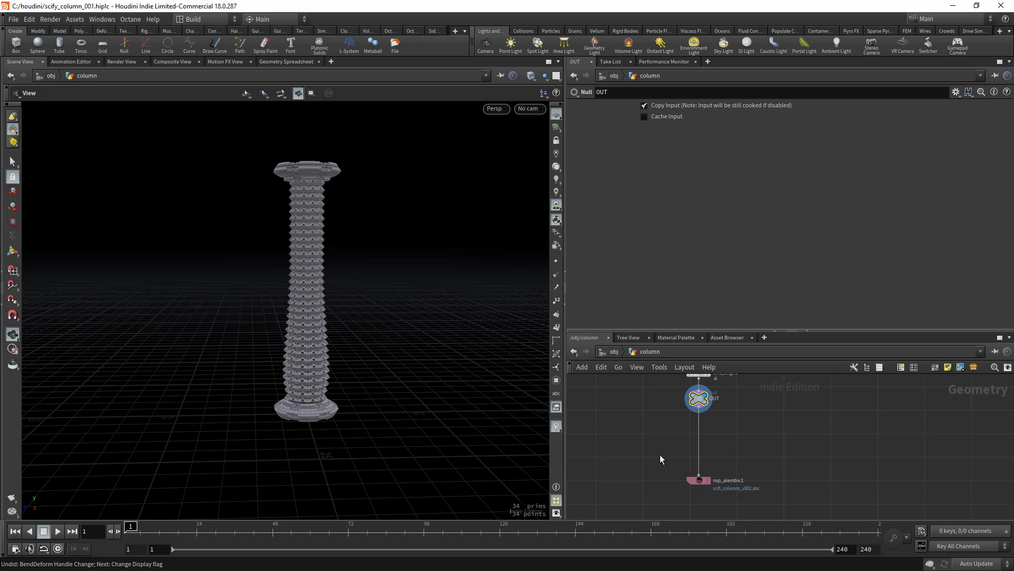
drag(324, 374, 299, 328)
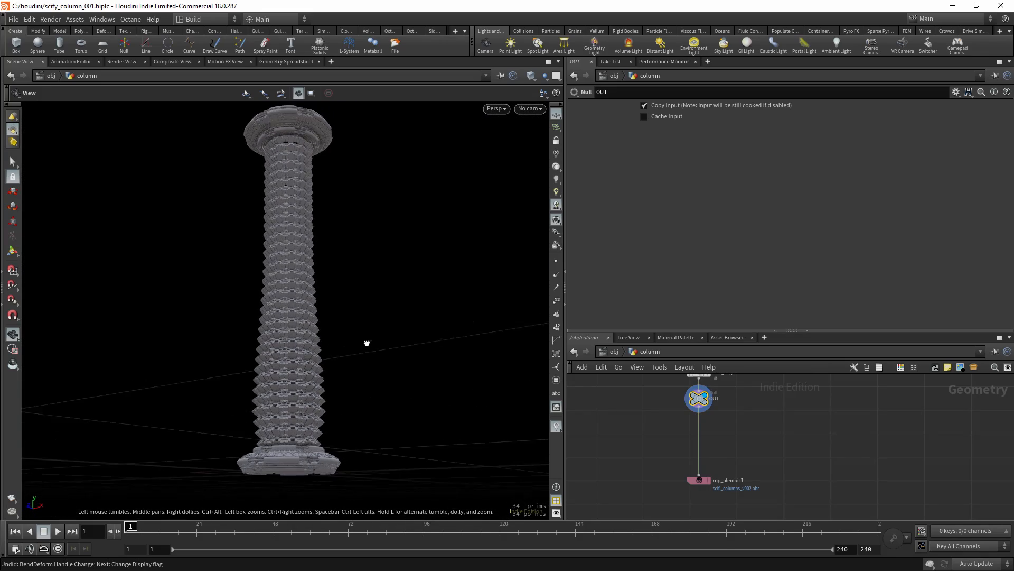
drag(367, 343, 323, 375)
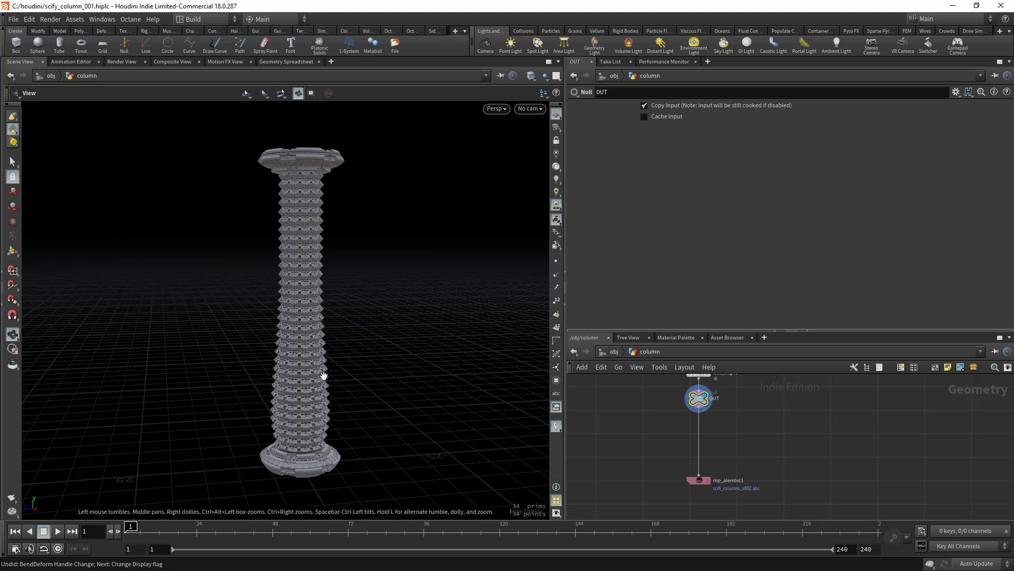
mouse_move(319, 366)
middle_down()
mouse_move(333, 377)
mouse_move(306, 362)
mouse_move(323, 369)
middle_up()
drag(323, 369, 304, 353)
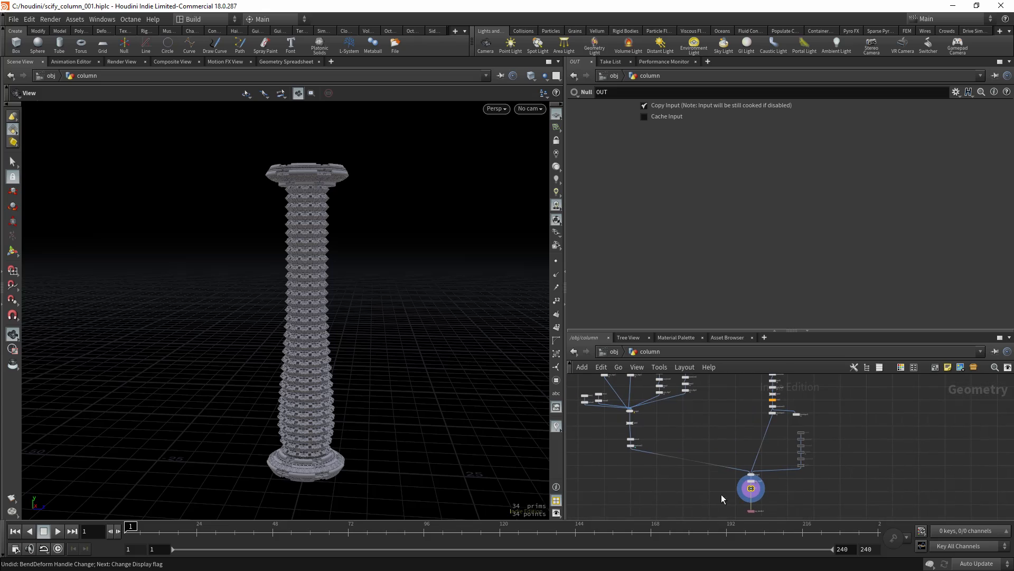
- Return to the source nodes at the start of the network and re-enable the bypassed file4 and transform16
scroll(697, 434, down, 1)
middle_drag(698, 434, 737, 518)
scroll(686, 402, up, 8)
drag(664, 425, 721, 477)
key(q)
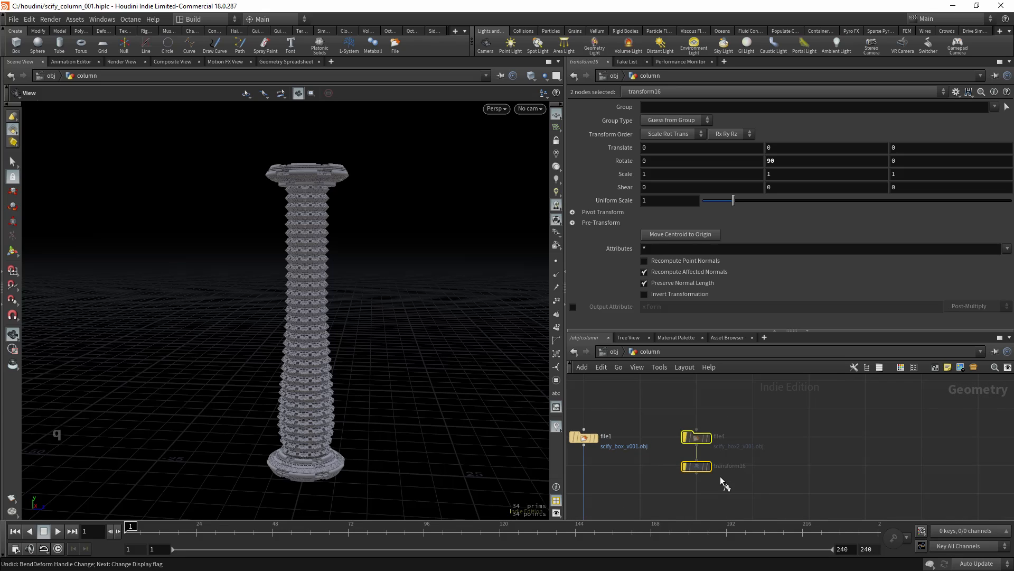
middle_drag(646, 494, 675, 474)
click(698, 444)
- Display file1 and inspect the original scify_box_v001.obj block from above
click(635, 427)
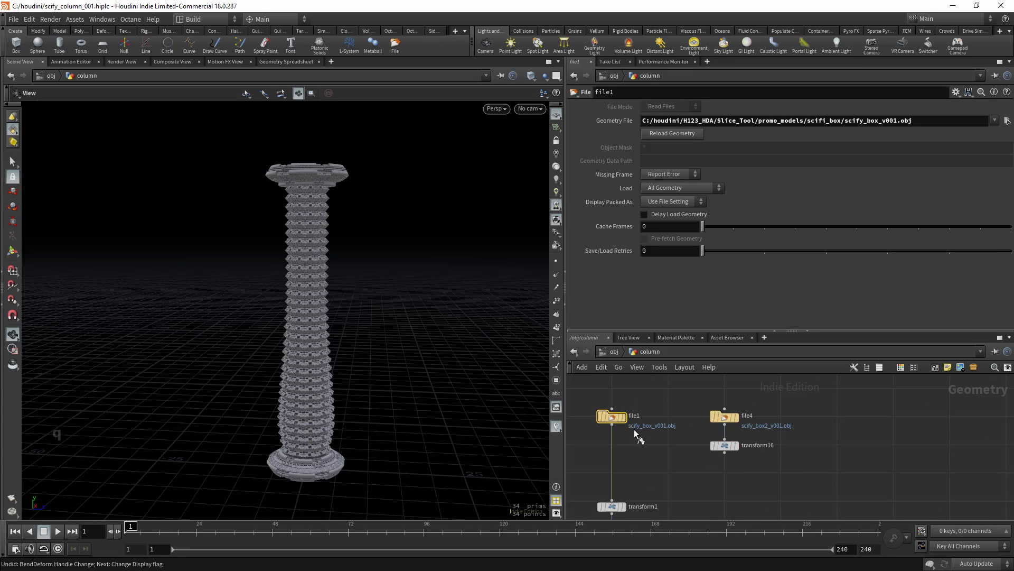
key(r)
key(g)
drag(316, 360, 319, 398)
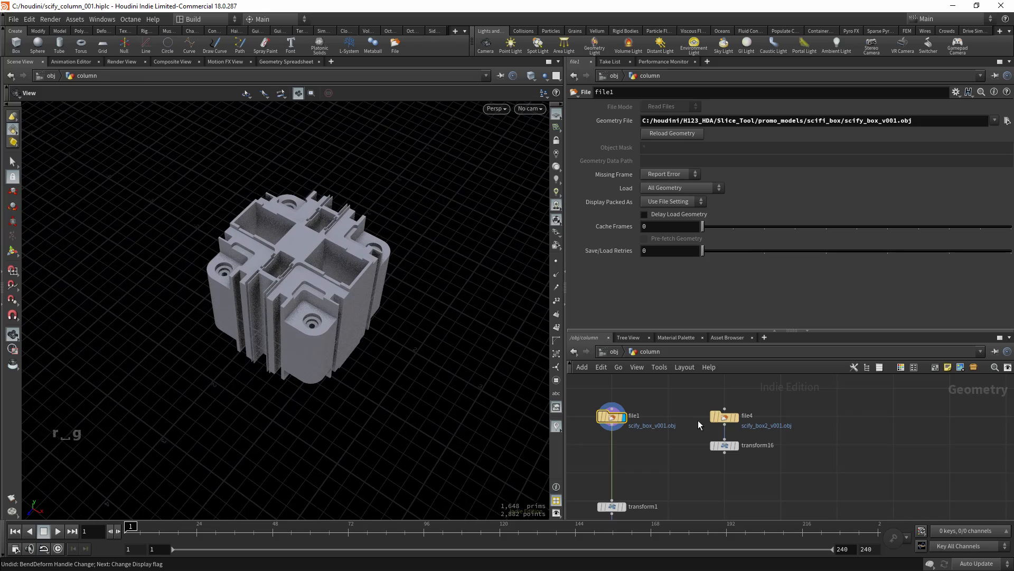
- Display transform16 and inspect the alternative scify_box2_v001.obj block rotated 90 degrees
drag(746, 472, 745, 470)
key(r)
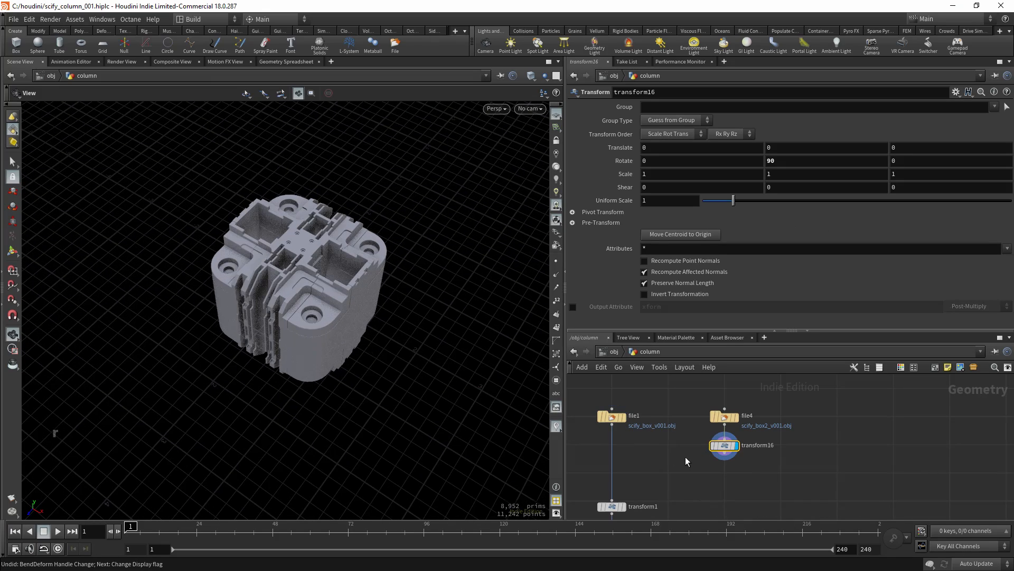
scroll(266, 292, up, 3)
mouse_move(315, 286)
mouse_down()
mouse_move(335, 281)
mouse_move(319, 267)
mouse_up()
scroll(818, 452, down, 10)
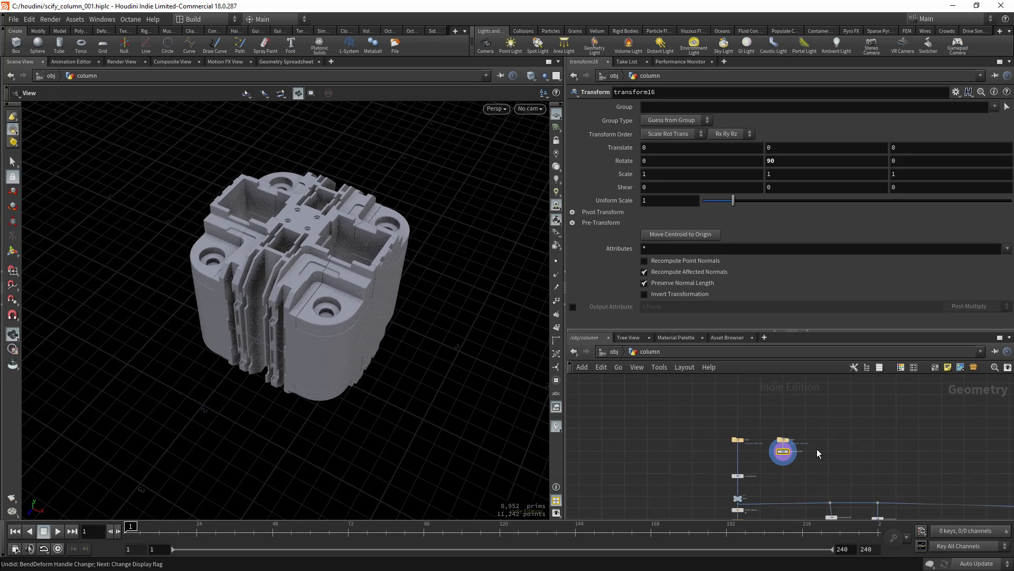
- Display the OUT null again to bring back the full column, and return to the source part of the network
middle_drag(879, 504, 787, 400)
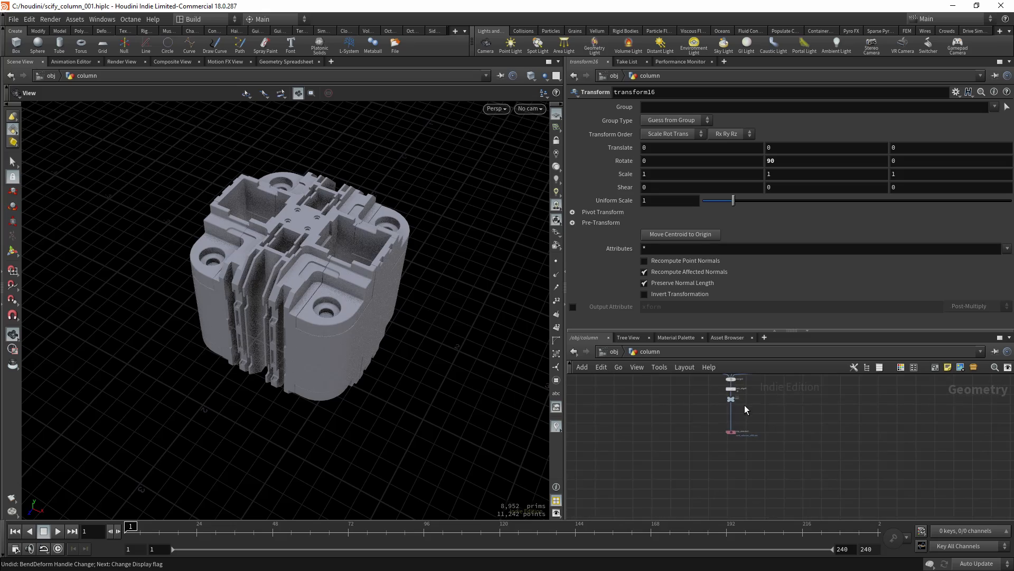
drag(734, 405, 736, 407)
key(r)
scroll(691, 411, down, 5)
middle_drag(674, 433, 730, 542)
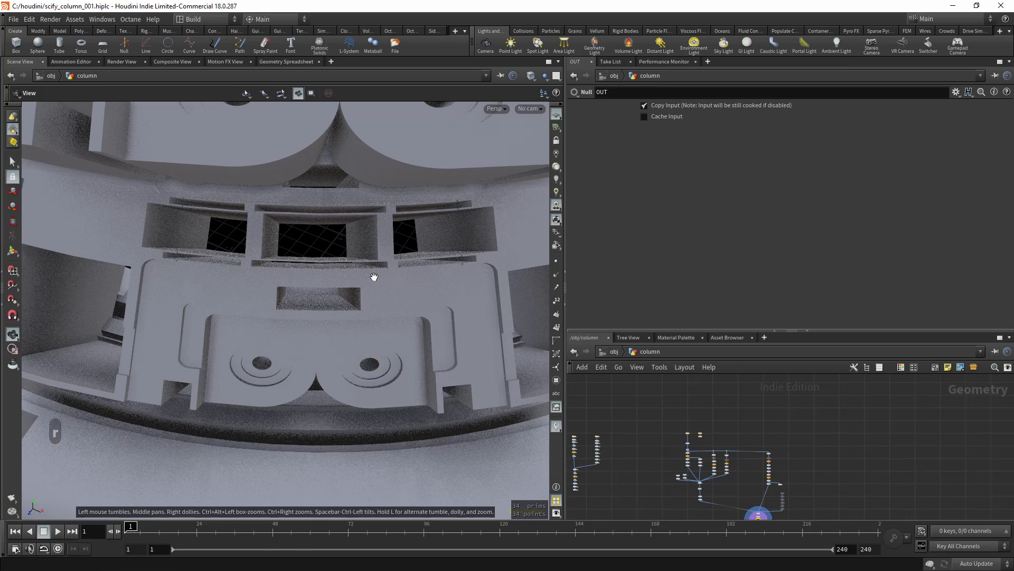
- Frame the full column, feed transform1 from transform16 in place of file1, and inspect the column's base up close
scroll(349, 282, down, 10)
key(g)
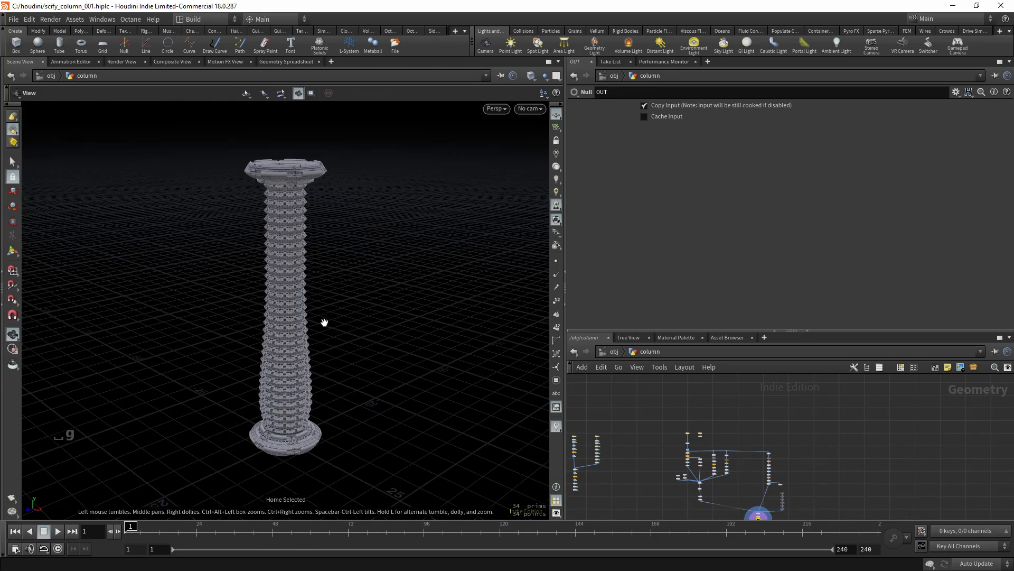
scroll(699, 436, up, 10)
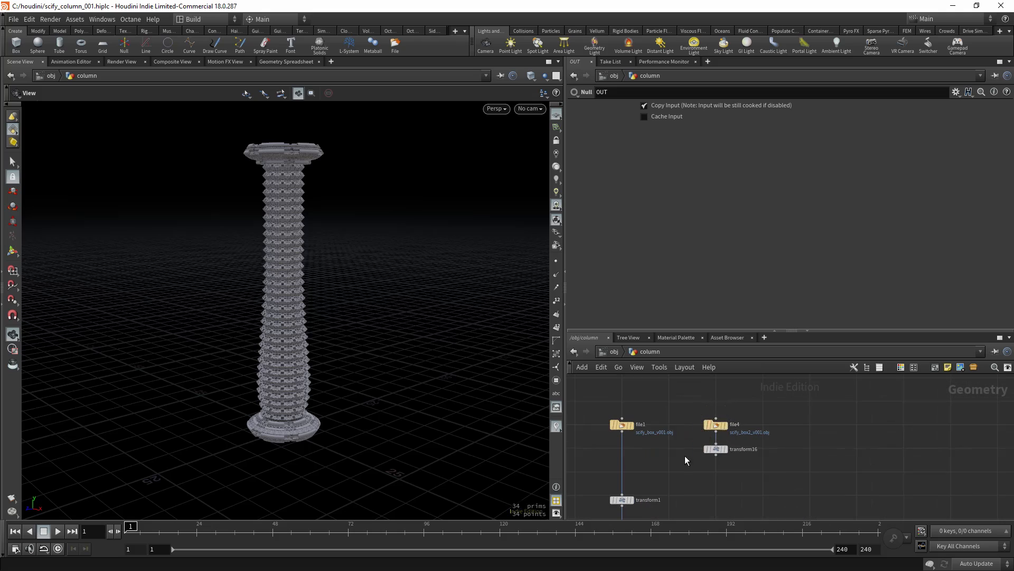
middle_drag(711, 464, 746, 438)
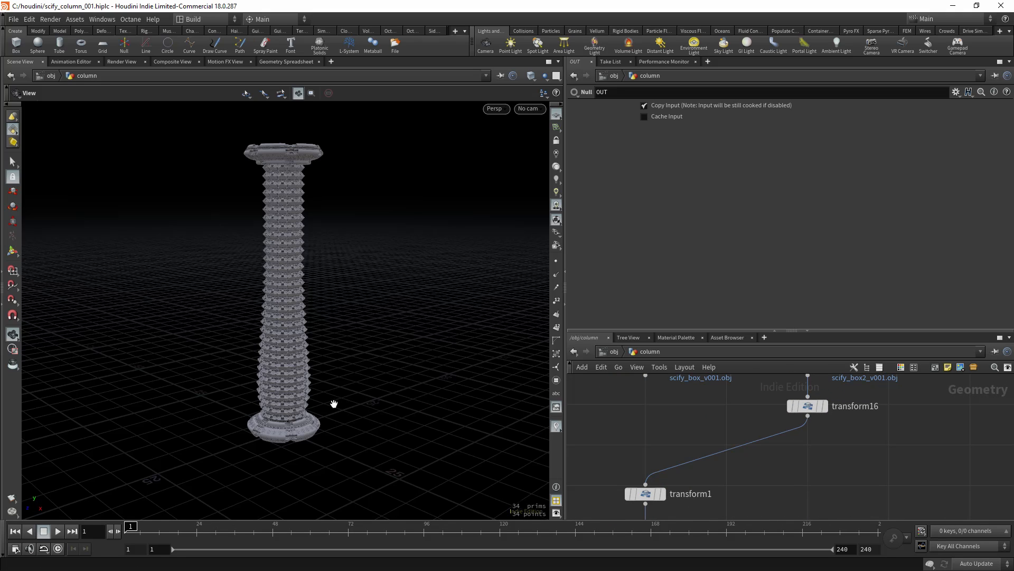
scroll(334, 404, up, 10)
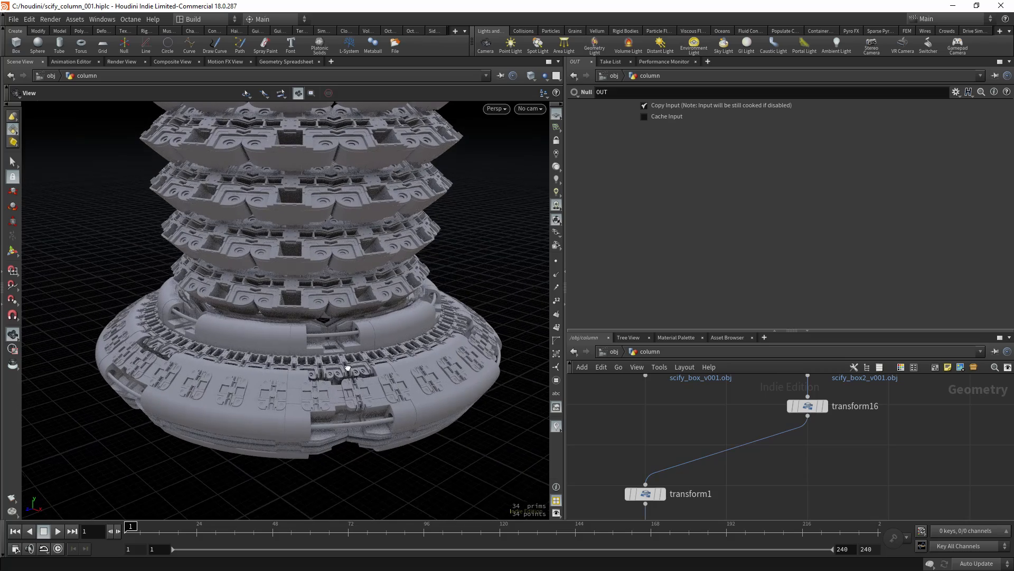
scroll(703, 430, down, 3)
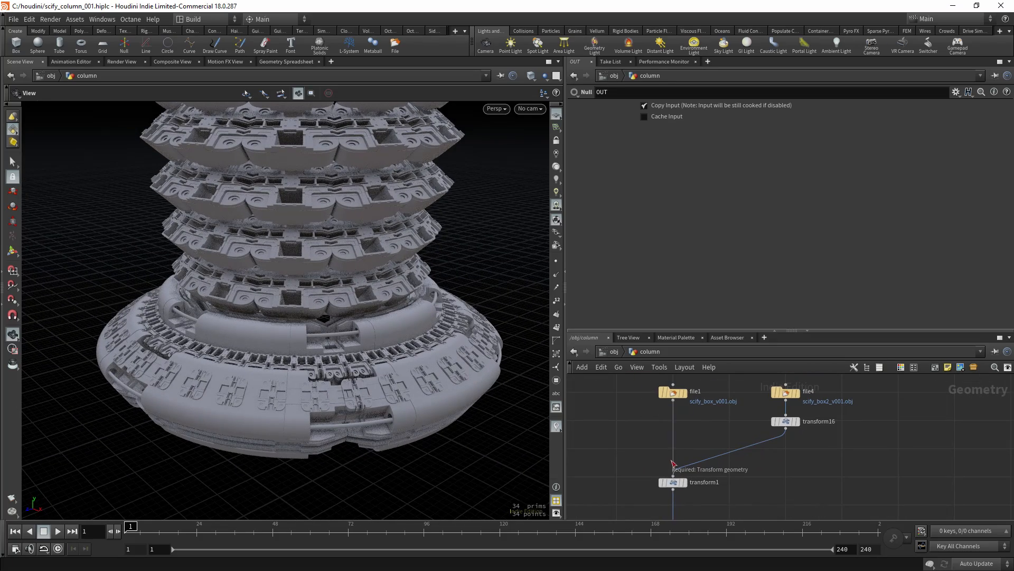
- Switch transform1's input back to file1 and inspect the column's base and lower rings
drag(668, 473, 669, 473)
scroll(247, 324, down, 5)
drag(246, 324, 365, 391)
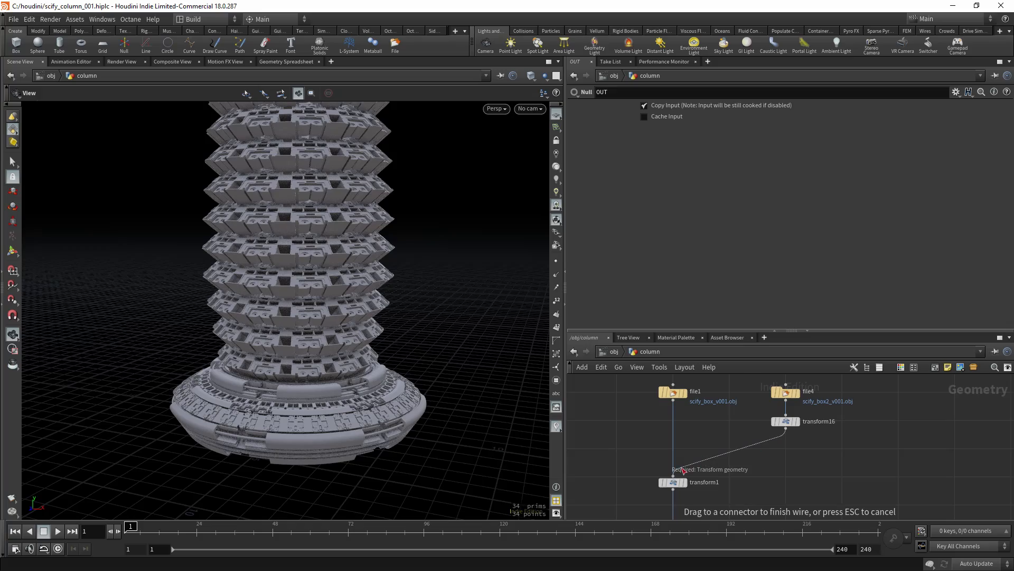
mouse_move(261, 330)
mouse_down()
mouse_move(256, 322)
mouse_move(294, 306)
mouse_move(273, 344)
mouse_move(269, 319)
mouse_up()
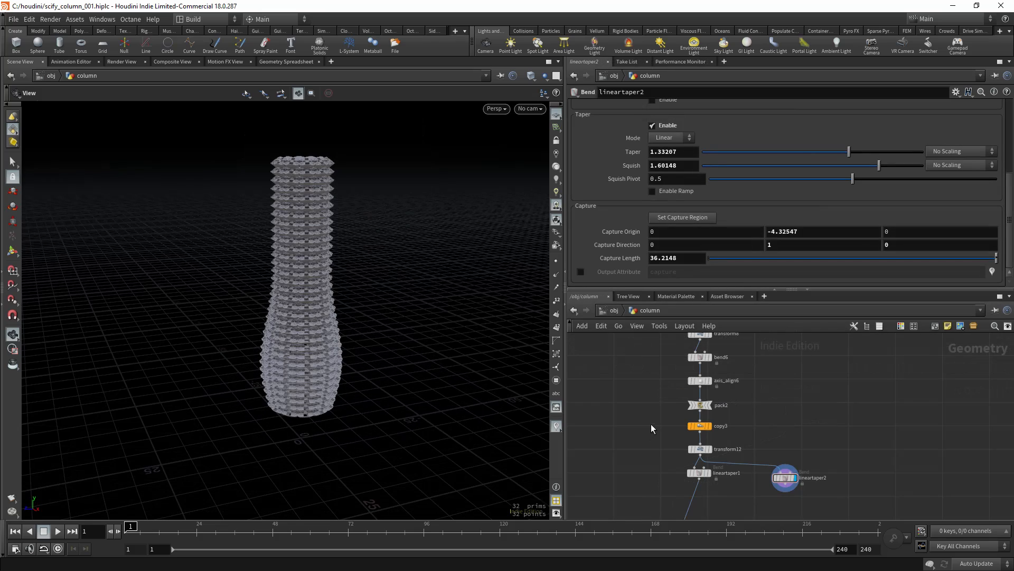
- Display copy3 and inspect the straight stack of ring copies before the taper
scroll(660, 417, up, 4)
key(r)
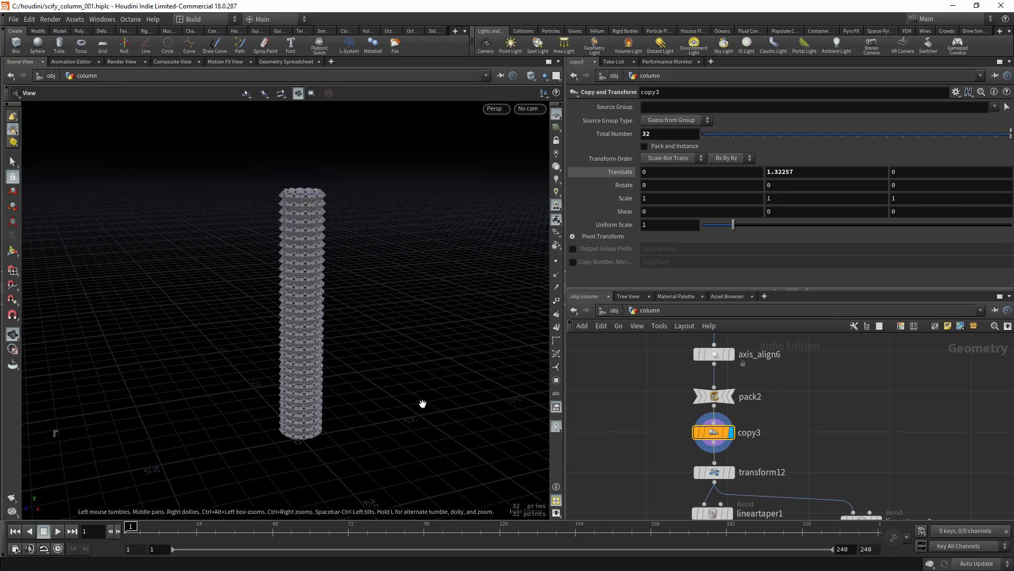
right_drag(421, 404, 325, 394)
drag(325, 394, 340, 401)
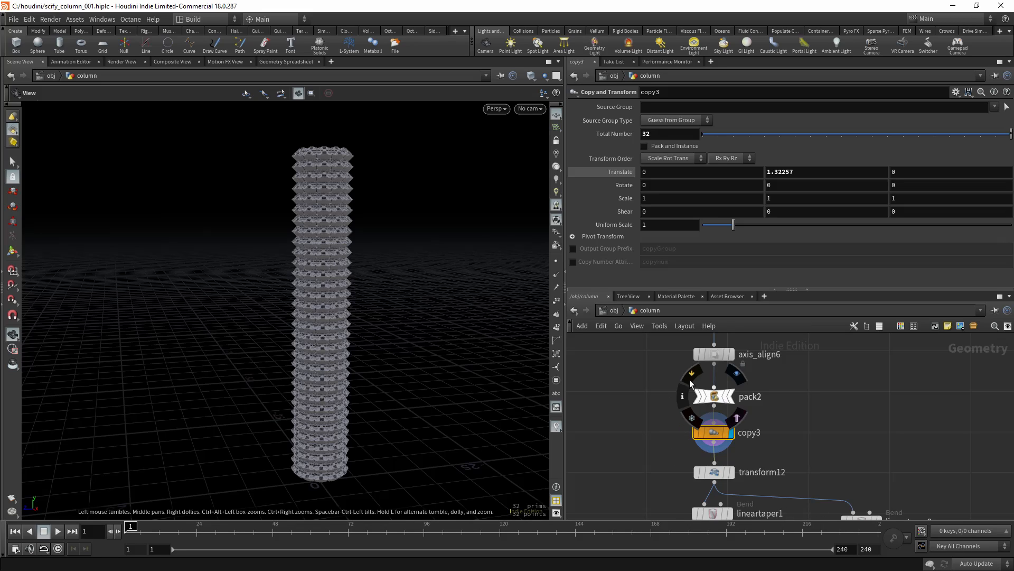
- Display axis_align6, pack2 and copy3 in turn to compare the single ring, its packed version and the stack
middle_drag(664, 370, 657, 386)
click(708, 369)
click(723, 369)
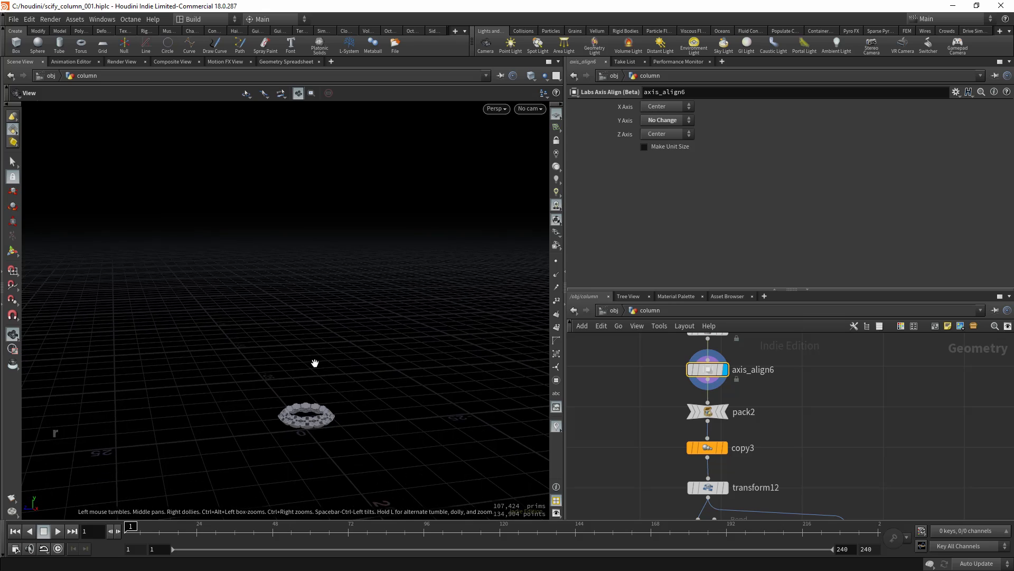
click(708, 411)
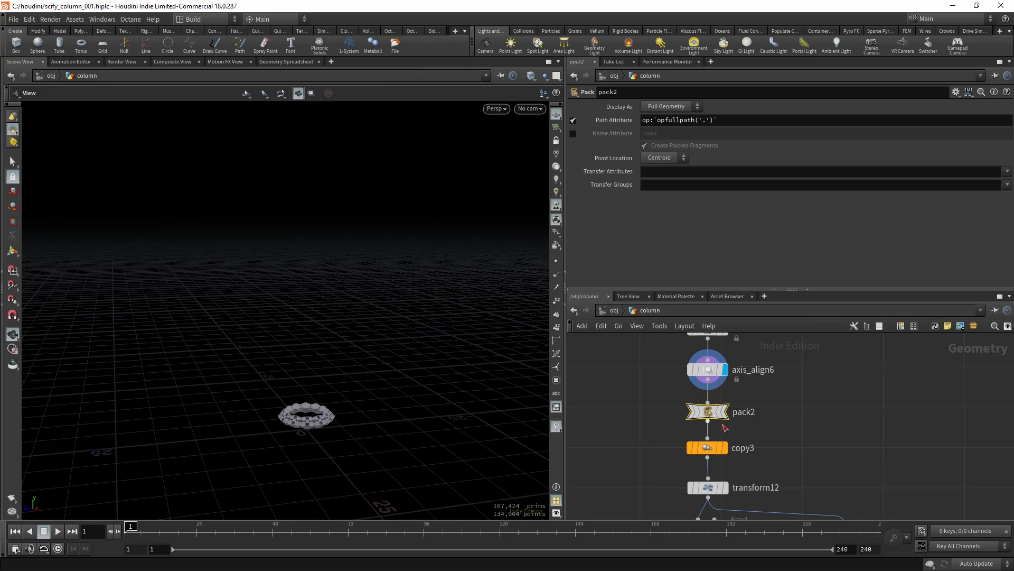
click(723, 411)
click(708, 447)
click(724, 448)
- Bypass pack2 and inspect copy3's stack as unpacked geometry, checking its primitive and point counts
click(708, 412)
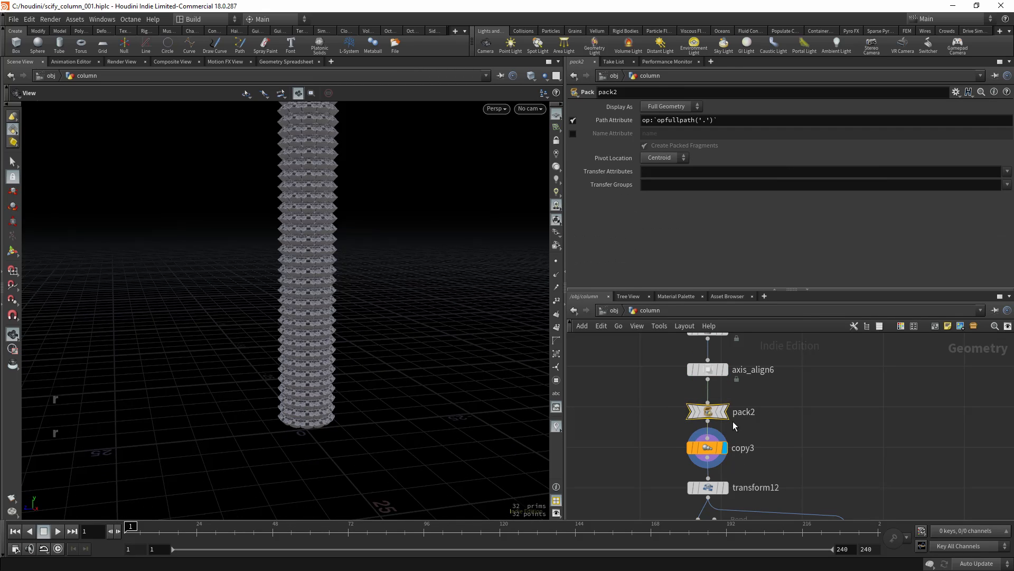
key(q)
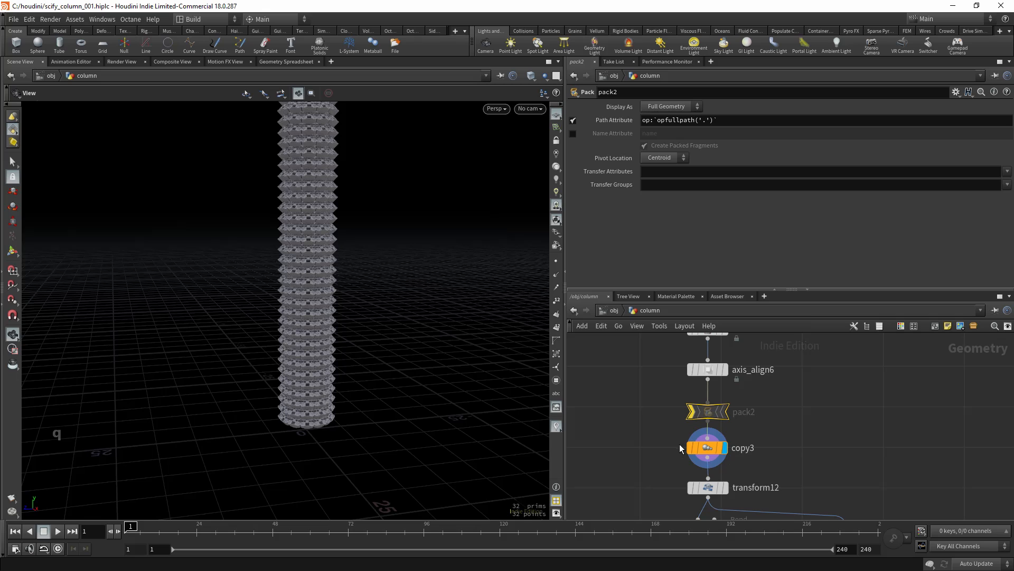
click(710, 451)
drag(419, 356, 385, 370)
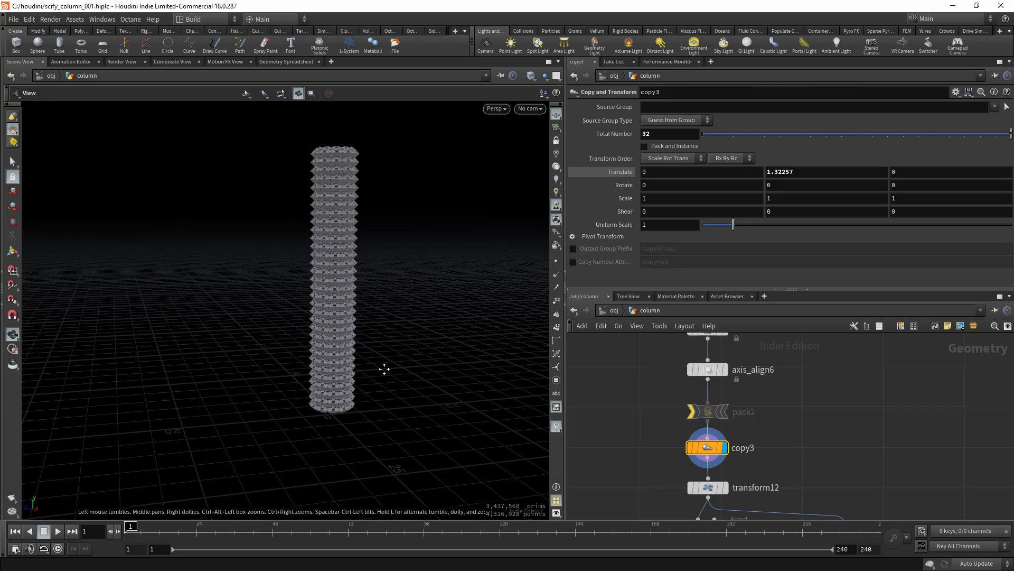
middle_drag(385, 370, 367, 386)
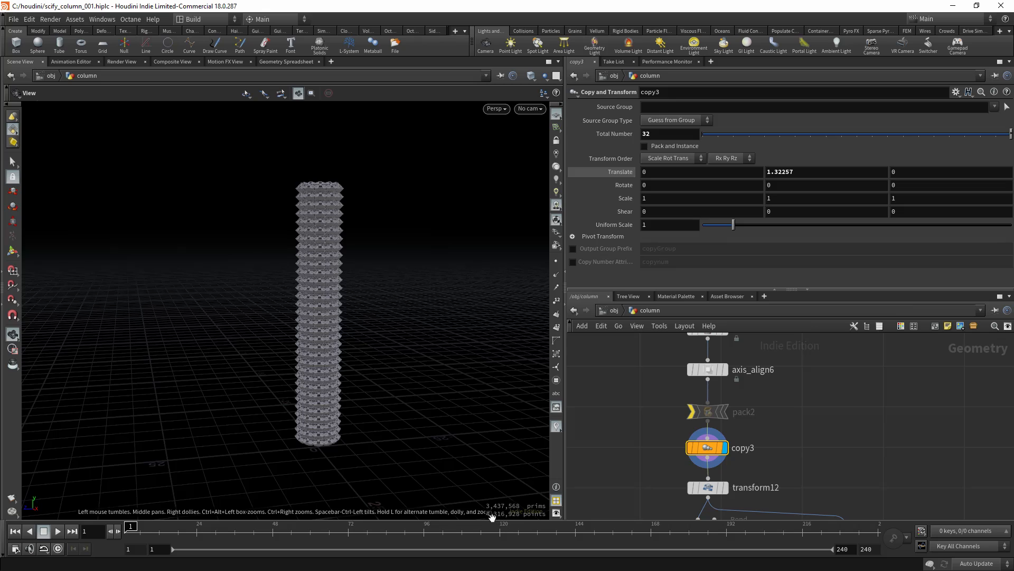
drag(363, 390, 340, 399)
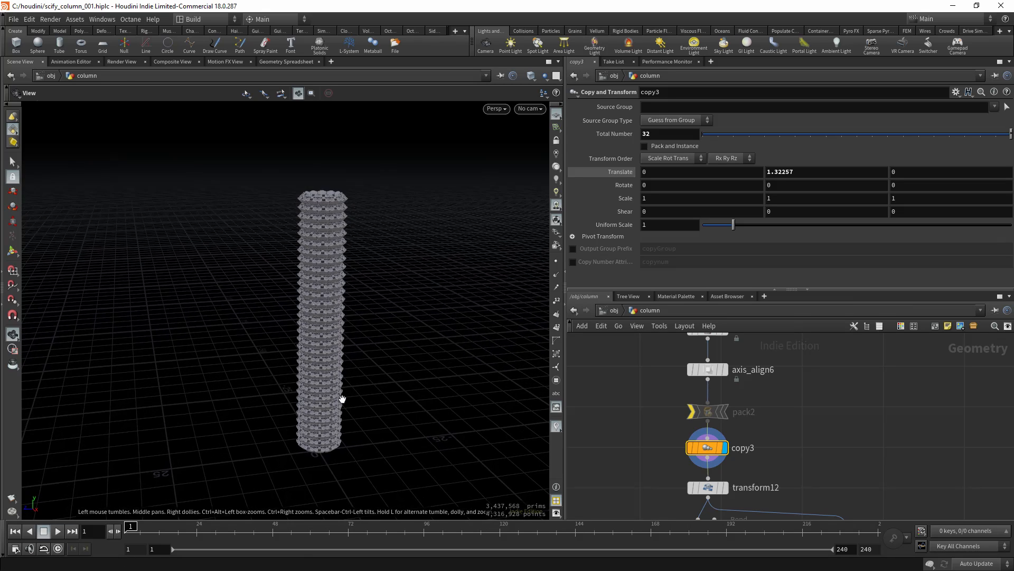
scroll(792, 433, down, 3)
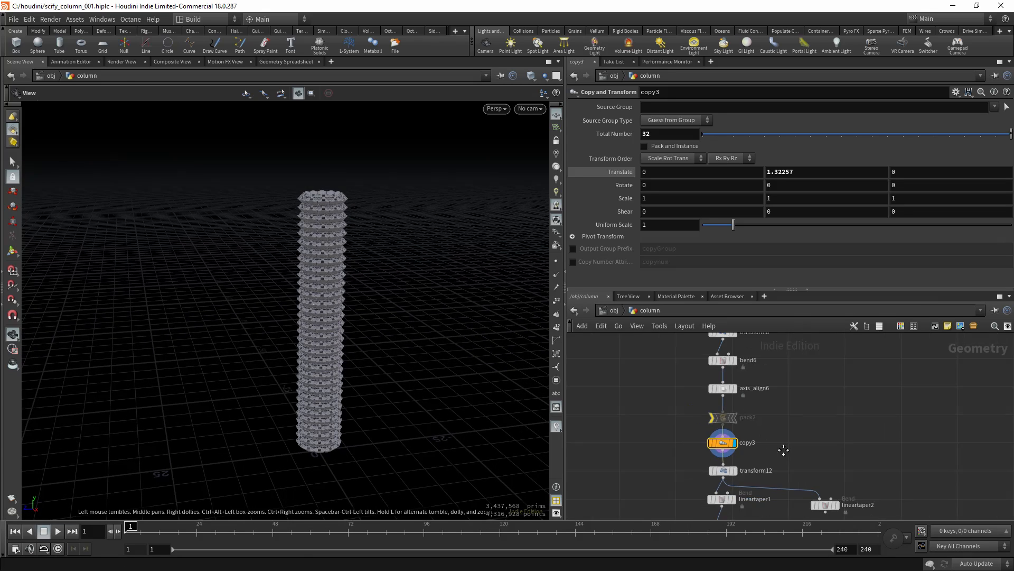
- Display lineartaper2 and bring up its capture and deform handles around the stacked rings
click(792, 445)
key(r)
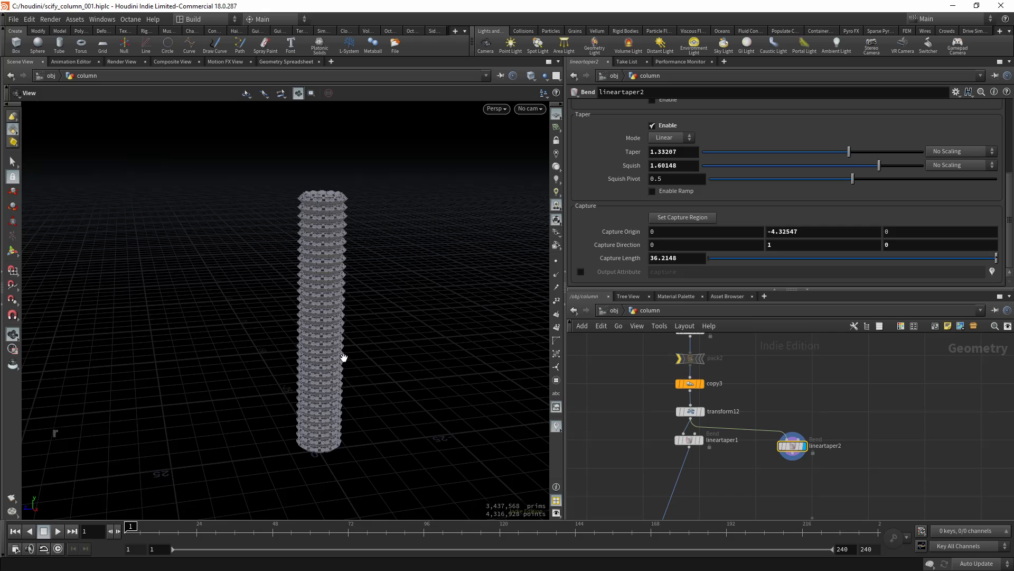
drag(342, 359, 323, 341)
key(Return)
key(Return)
alt+middle_drag(323, 341, 316, 328)
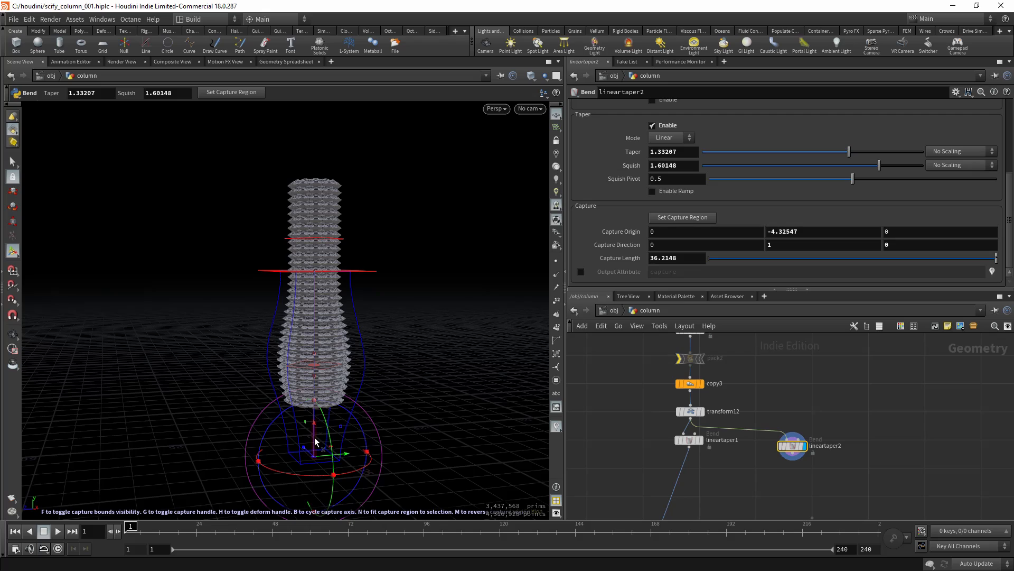
- Try raising lineartaper2's capture origin to 16.9088 in Y on the unpacked geometry, and undo the move
drag(314, 432, 319, 317)
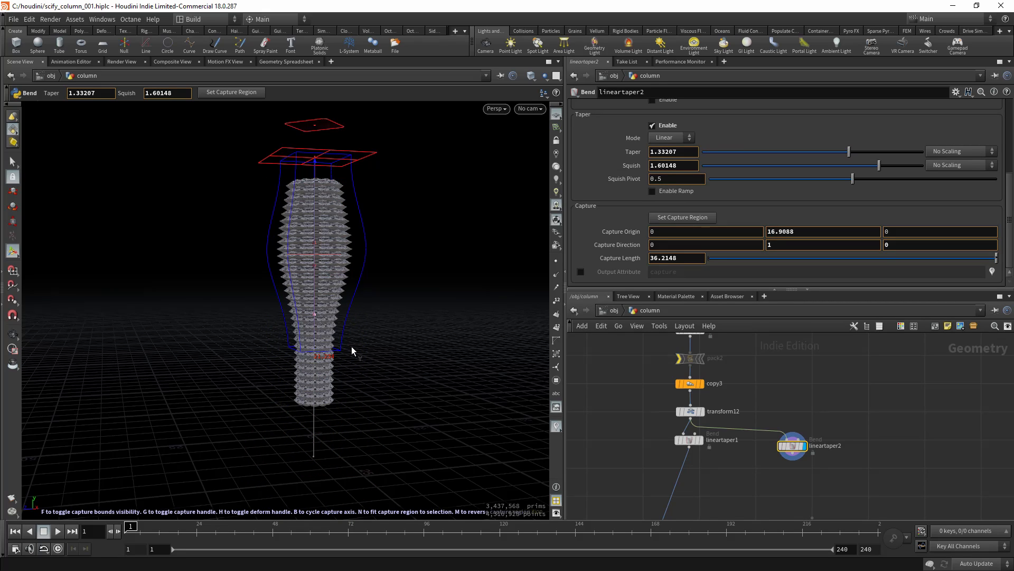
key(ctrl+z)
key(ctrl+z)
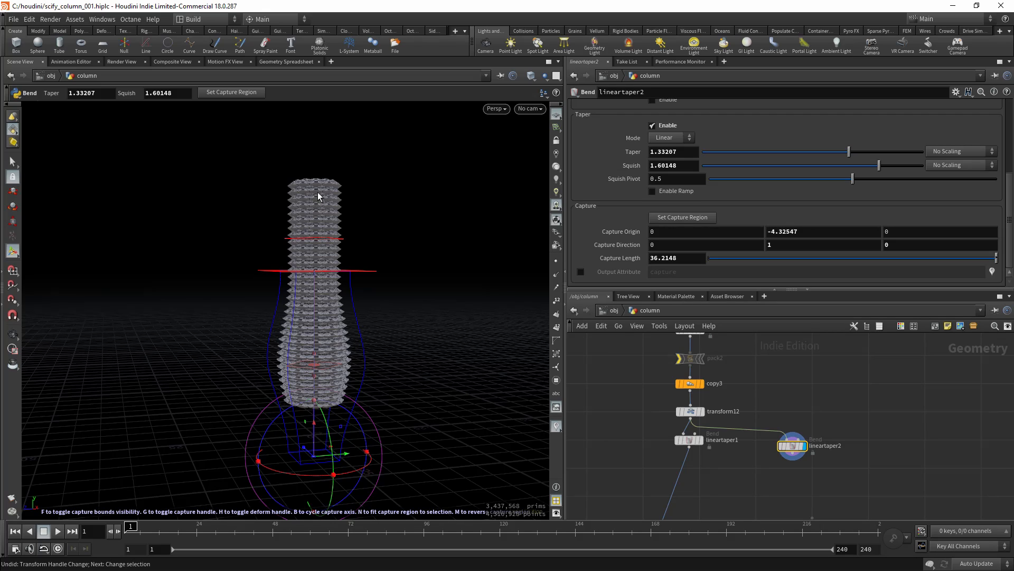
- Re-enable pack2 and display copy3's stack of packed rings
middle_click(687, 413)
middle_drag(649, 400, 655, 432)
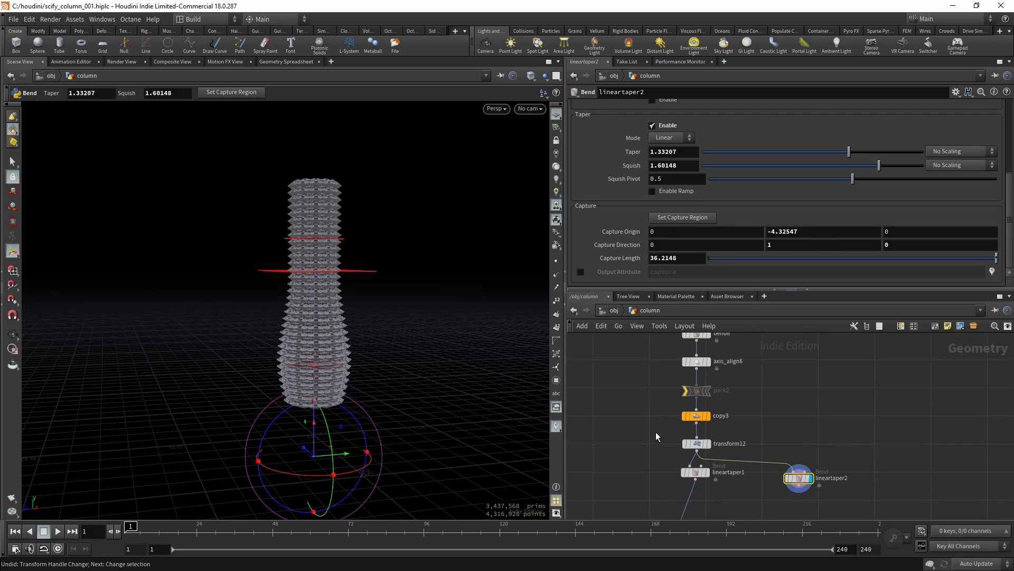
scroll(654, 386, up, 2)
click(702, 391)
key(q)
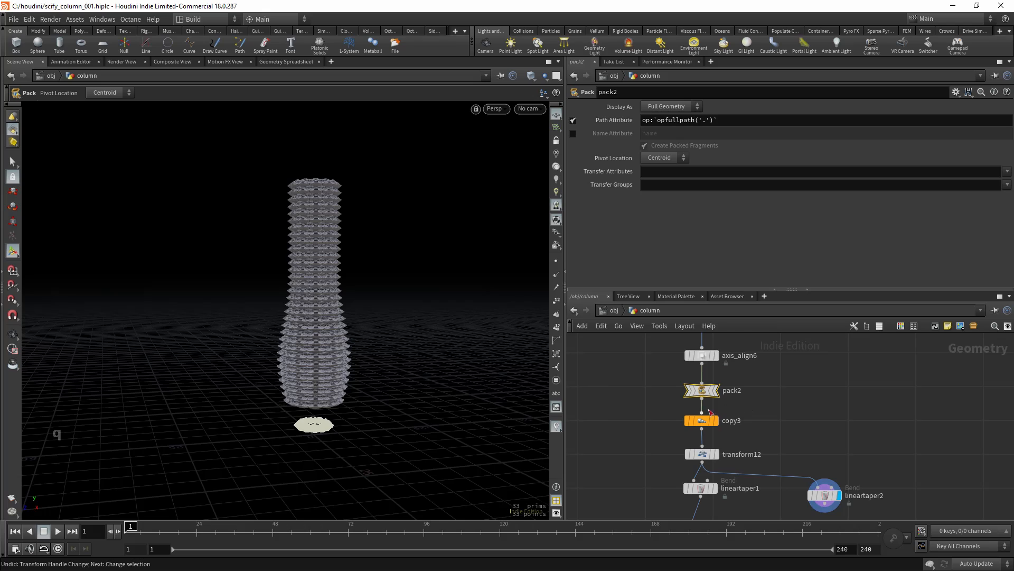
drag(668, 385, 728, 413)
drag(653, 420, 719, 436)
key(r)
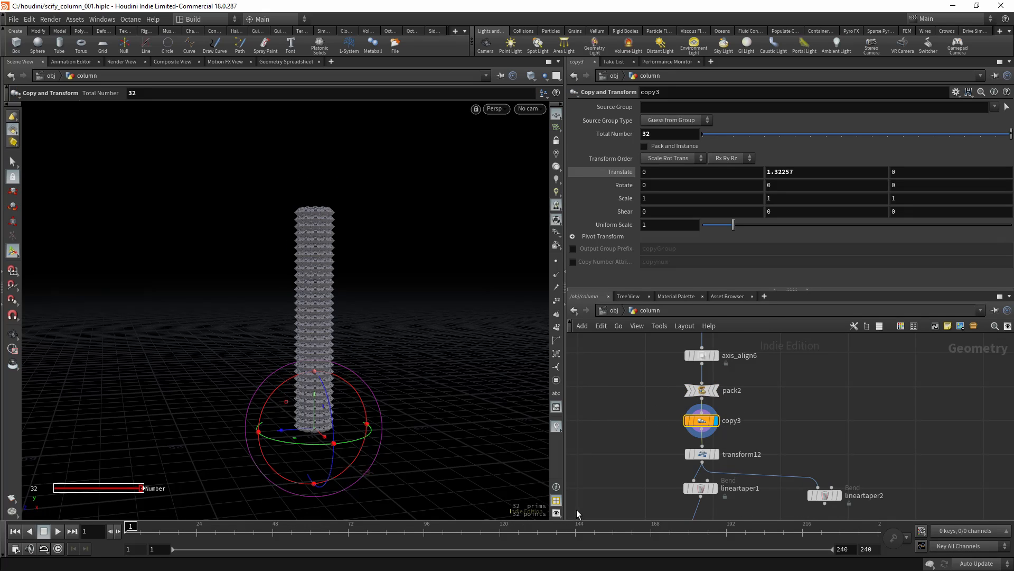
- Display lineartaper2 and raise its capture origin to 0.531889 in Y on the packed rings
middle_drag(715, 495, 702, 456)
click(816, 453)
key(r)
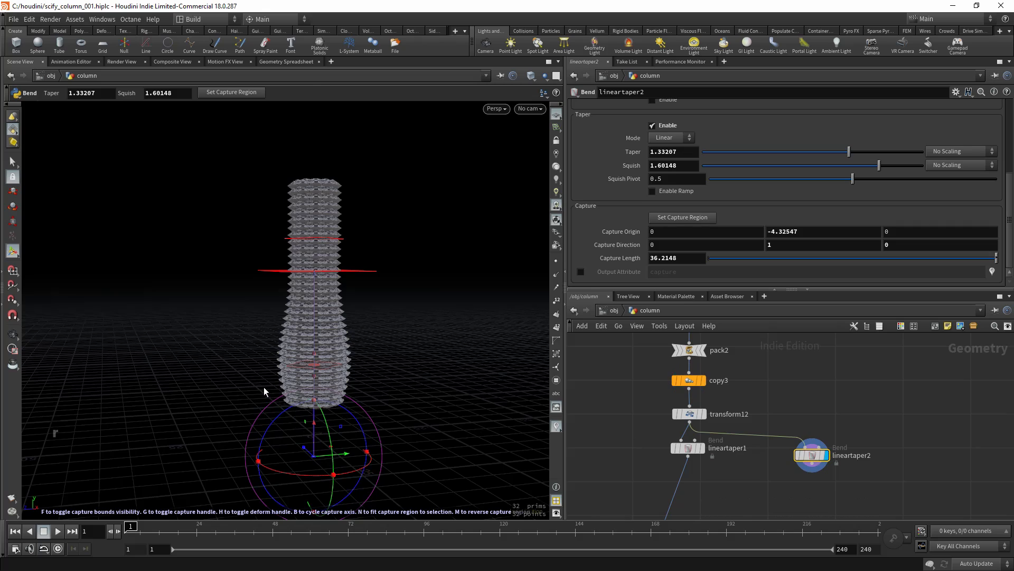
alt+drag(311, 380, 324, 385)
drag(312, 423, 301, 405)
alt+right_drag(322, 404, 383, 373)
key(Escape)
- Examine the tapered stack from several angles and distances in the perspective view, including its lower bulge
drag(378, 371, 320, 351)
right_drag(320, 350, 347, 366)
drag(320, 354, 314, 344)
right_drag(314, 344, 337, 361)
drag(336, 358, 285, 352)
key(o)
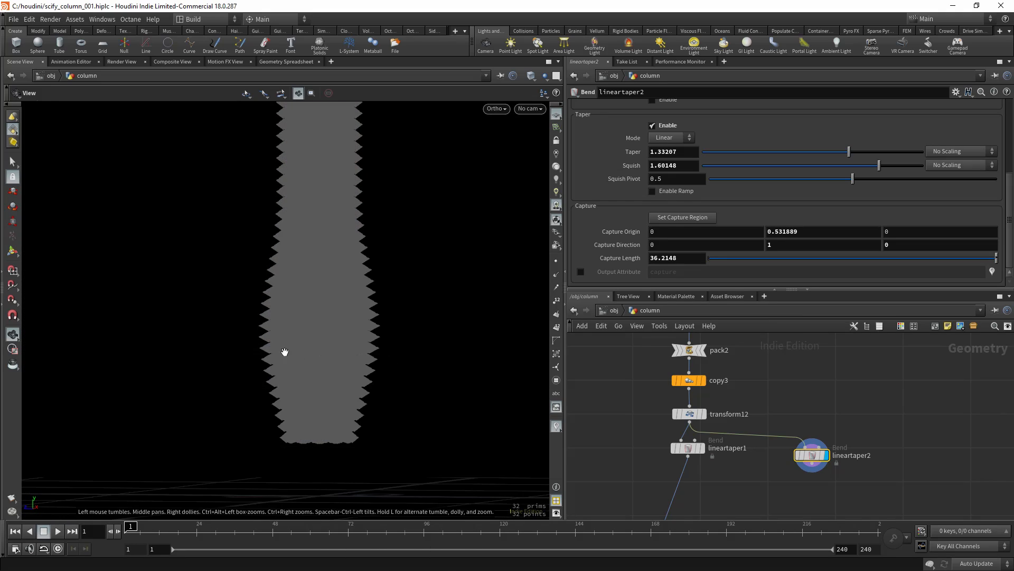
key(space+5)
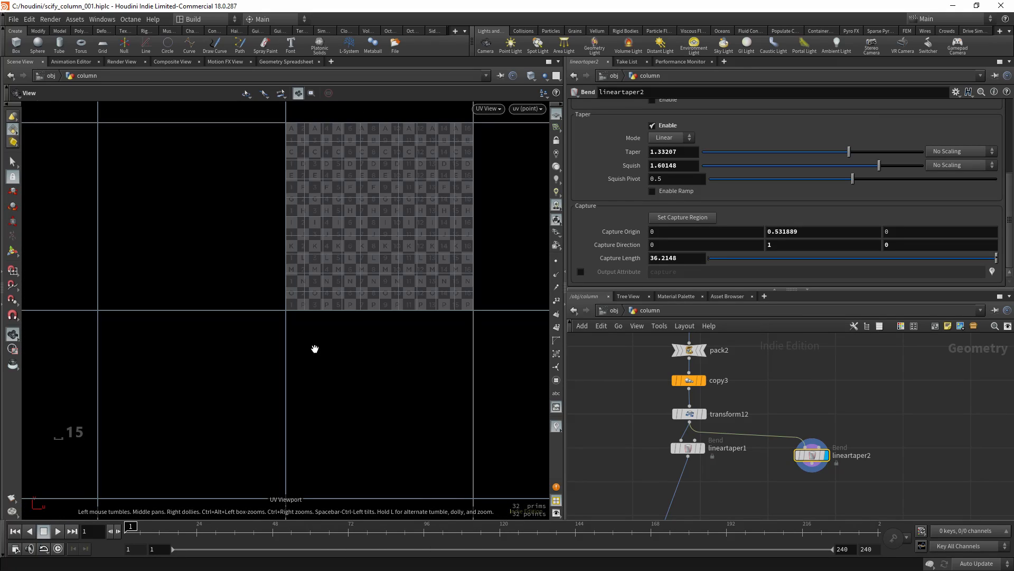
key(space+1)
key(w)
key(w)
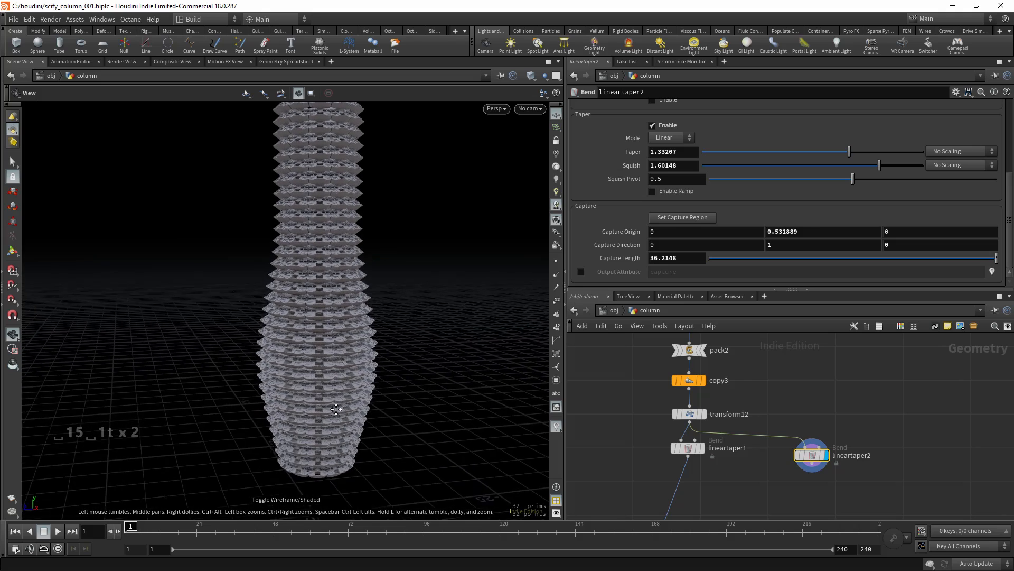
right_drag(336, 409, 320, 378)
drag(319, 378, 321, 348)
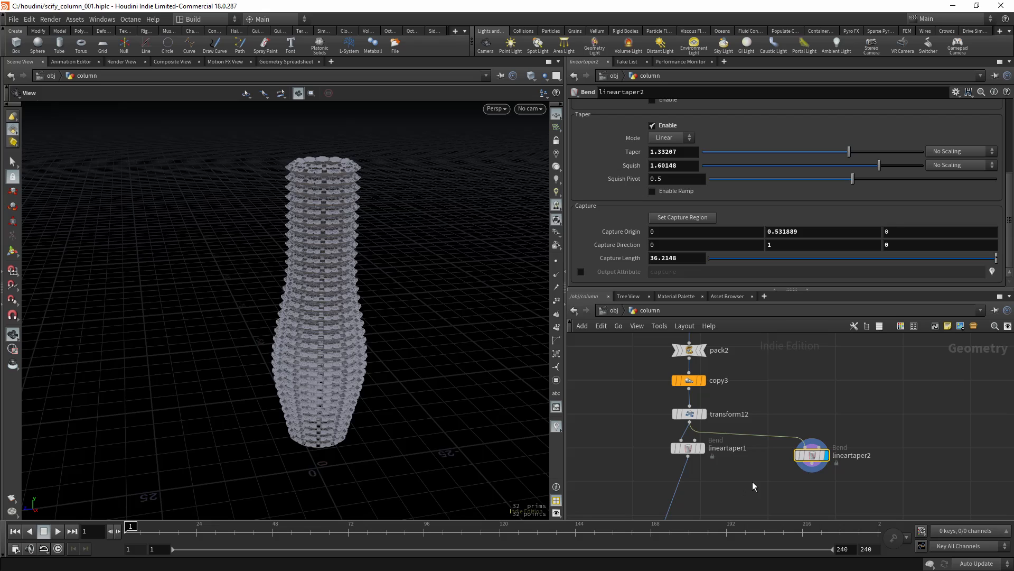
scroll(655, 465, down, 3)
middle_drag(642, 420, 655, 413)
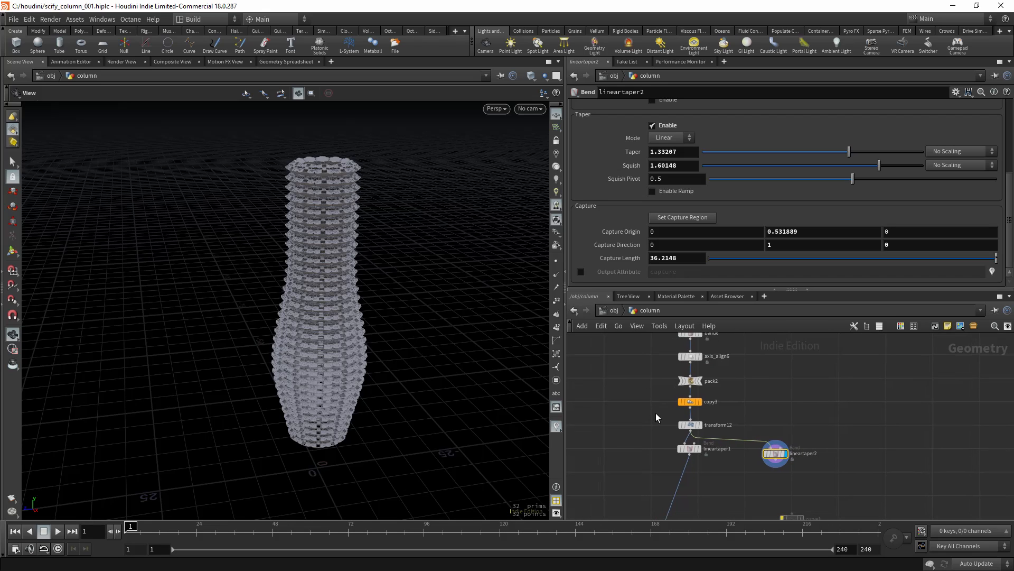